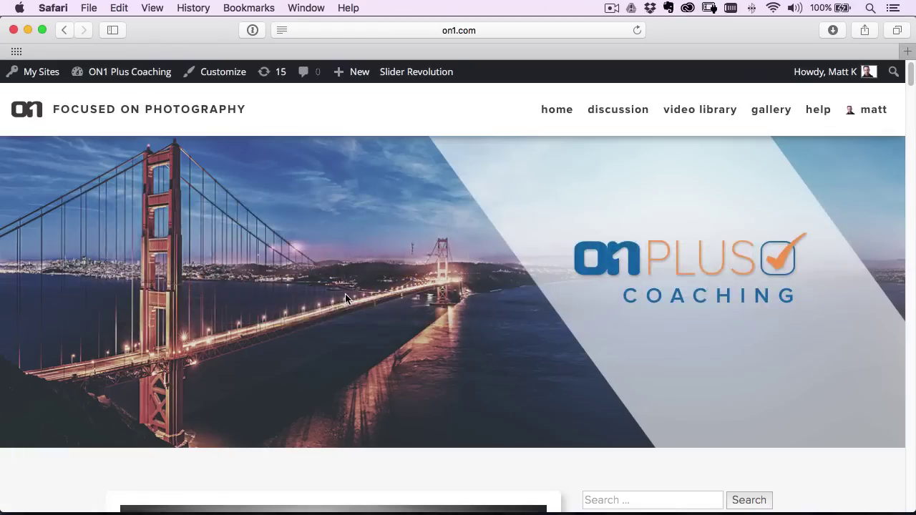
# - Look through the "Your Photo, Our Look – Submit Your Photos!" post on the ON1 Plus Coaching site
pyautogui.scroll(-5, 345, 299)
pyautogui.scroll(-10, 345, 299)
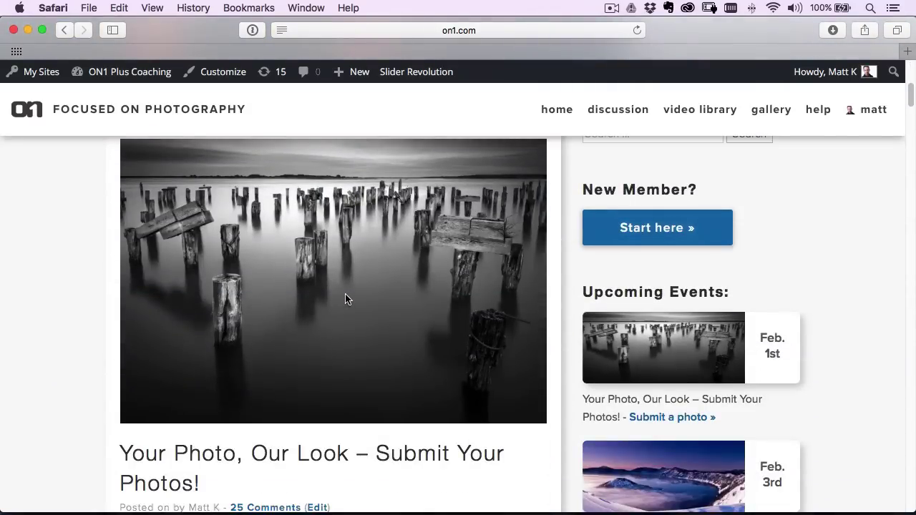
pyautogui.scroll(-2, 345, 299)
pyautogui.scroll(4, 345, 300)
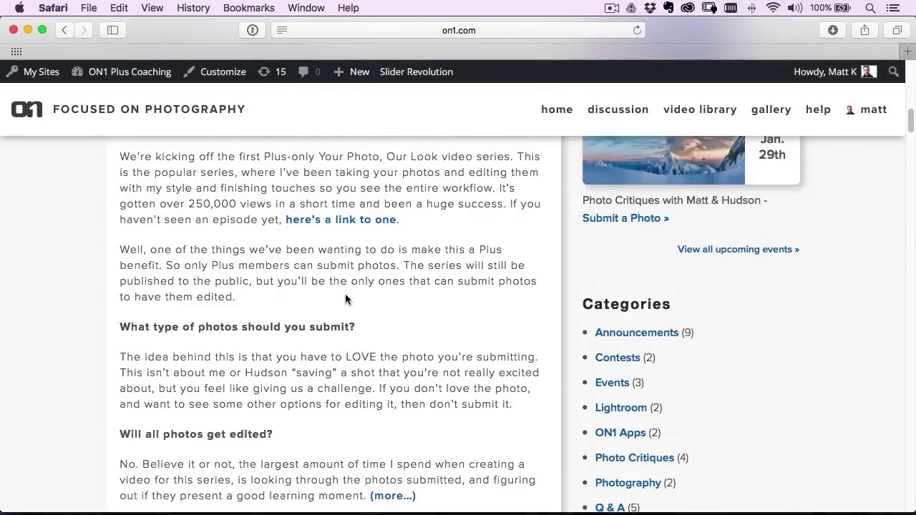
# - Switch to ON1 Photo 10 and open a 16-bit Photoshop copy of 1-20101022_3797.jpg in Enhance
pyautogui.press('super+Tab')
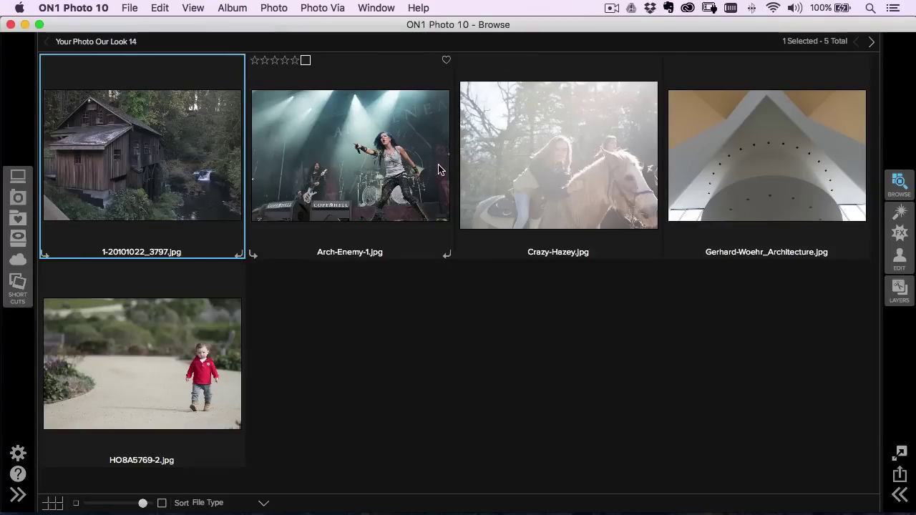
pyautogui.click(900, 213)
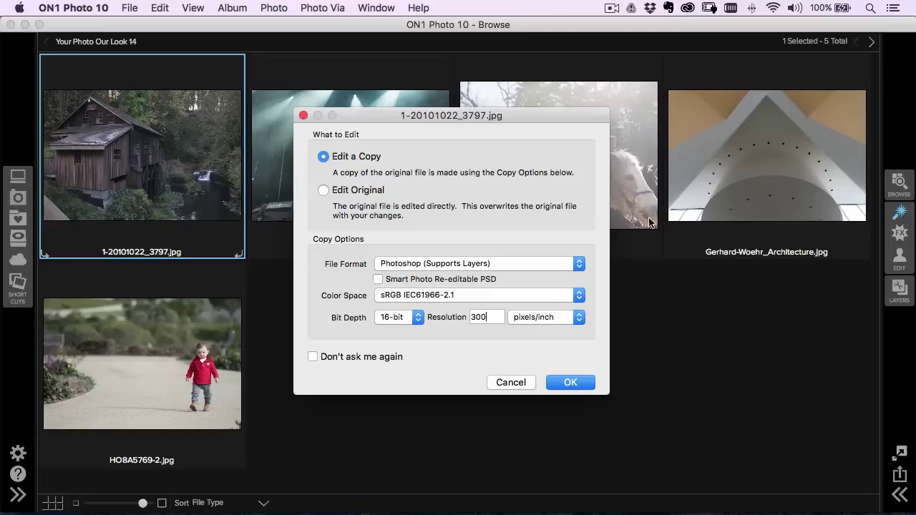
pyautogui.click(570, 383)
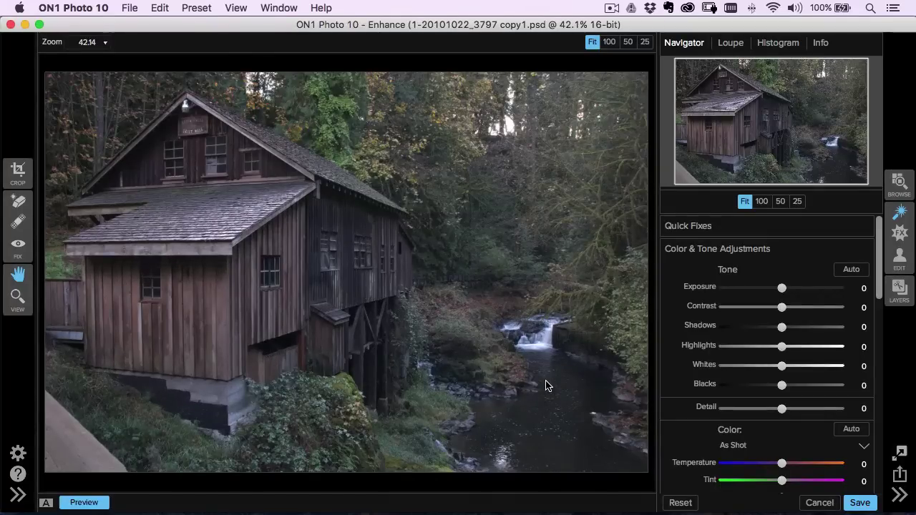
# - Set the photo's Exposure to 0.4, Whites to 16 and Blacks to -9, with the histogram displayed for reference
pyautogui.moveTo(781, 288); pyautogui.dragTo(789, 290)
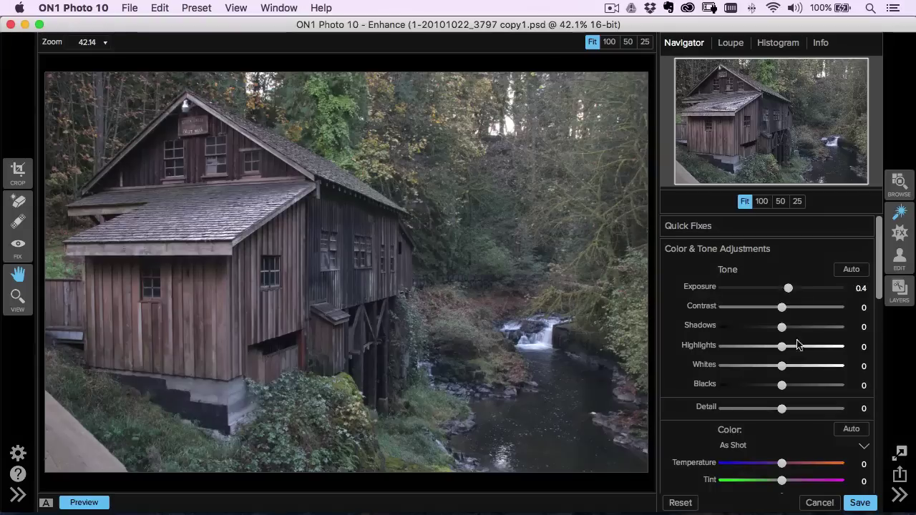
pyautogui.moveTo(784, 369); pyautogui.dragTo(793, 365)
pyautogui.click(773, 47)
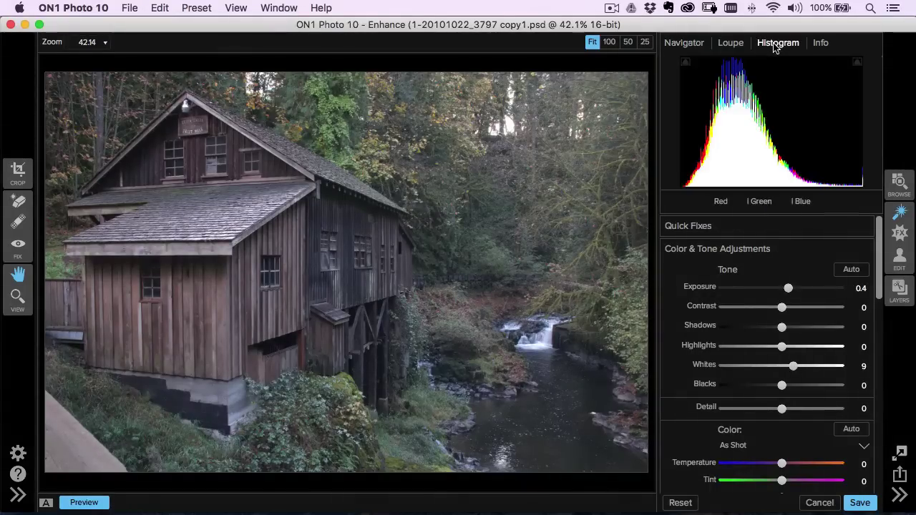
pyautogui.moveTo(797, 365); pyautogui.dragTo(803, 365)
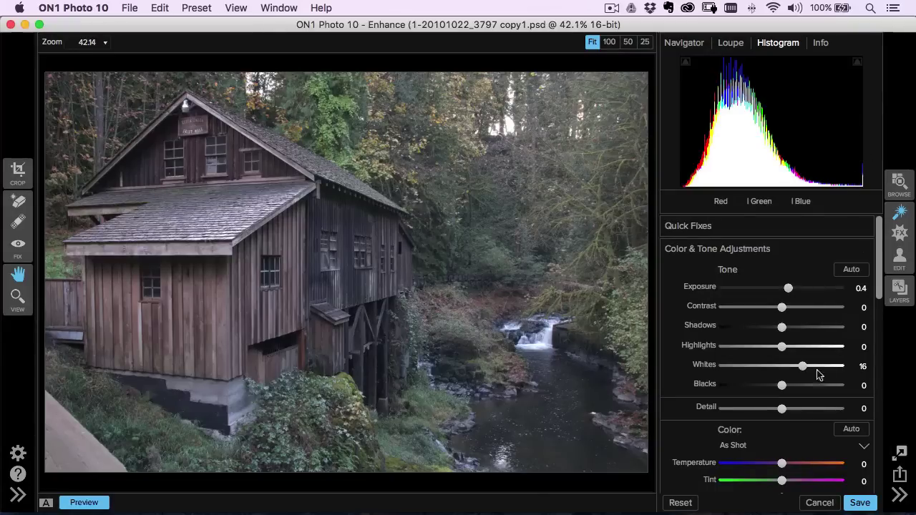
pyautogui.moveTo(782, 386); pyautogui.dragTo(769, 387)
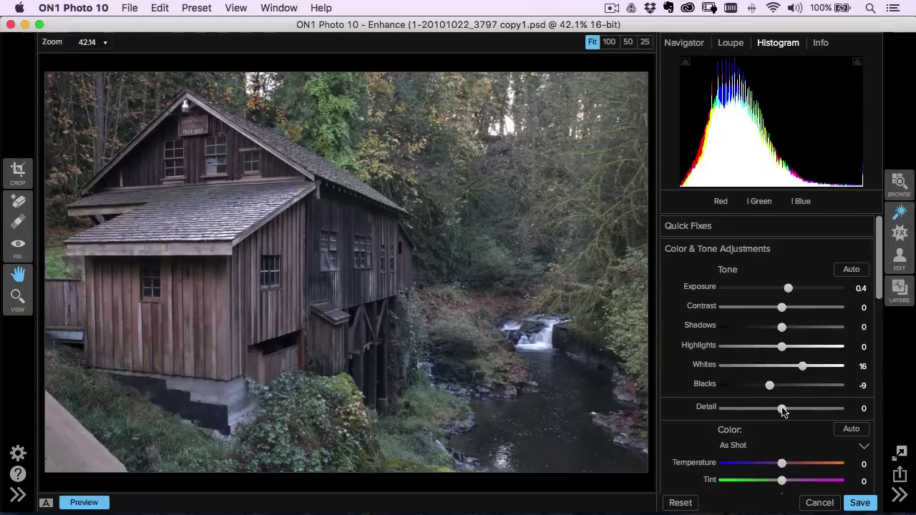
# - Open the advanced Sharpening settings and set the Progressive sharpening Amount to 36
pyautogui.moveTo(879, 289); pyautogui.dragTo(868, 445)
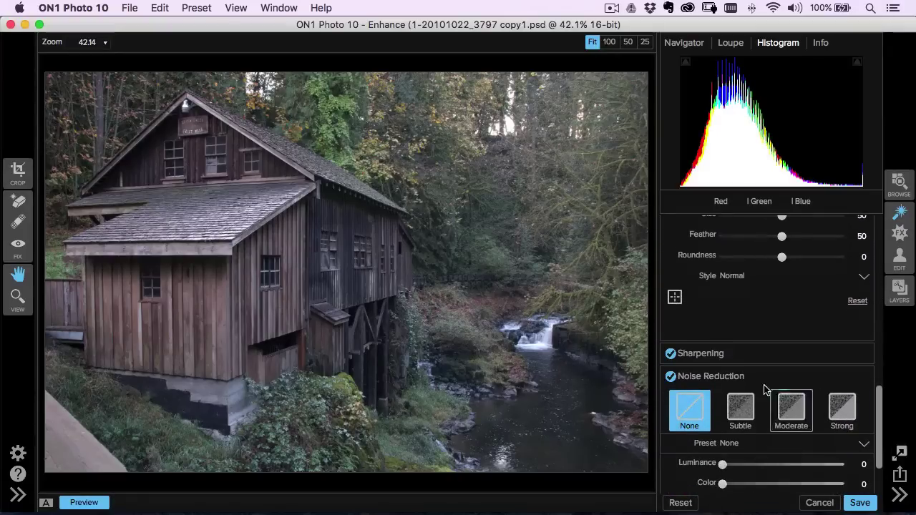
pyautogui.click(720, 352)
pyautogui.scroll(-5, 814, 354)
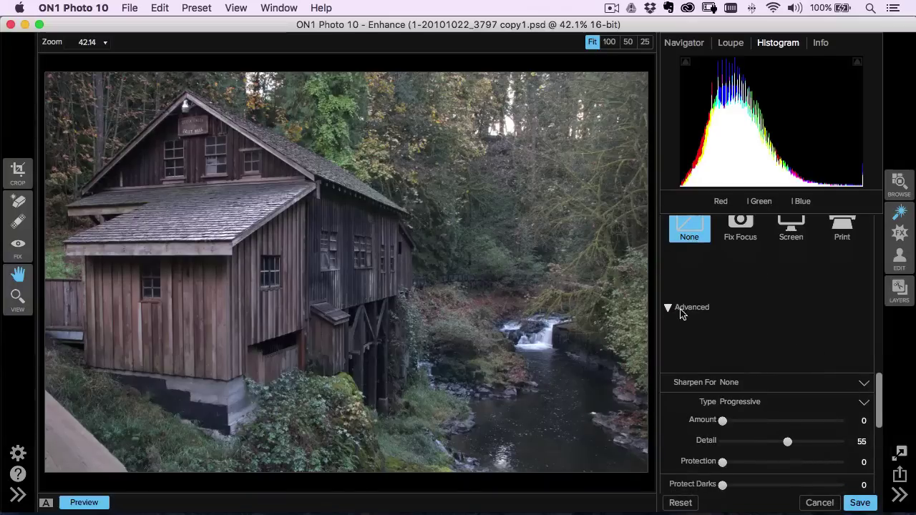
pyautogui.click(680, 310)
pyautogui.click(693, 342)
pyautogui.scroll(-3, 882, 387)
pyautogui.moveTo(727, 327); pyautogui.dragTo(754, 324)
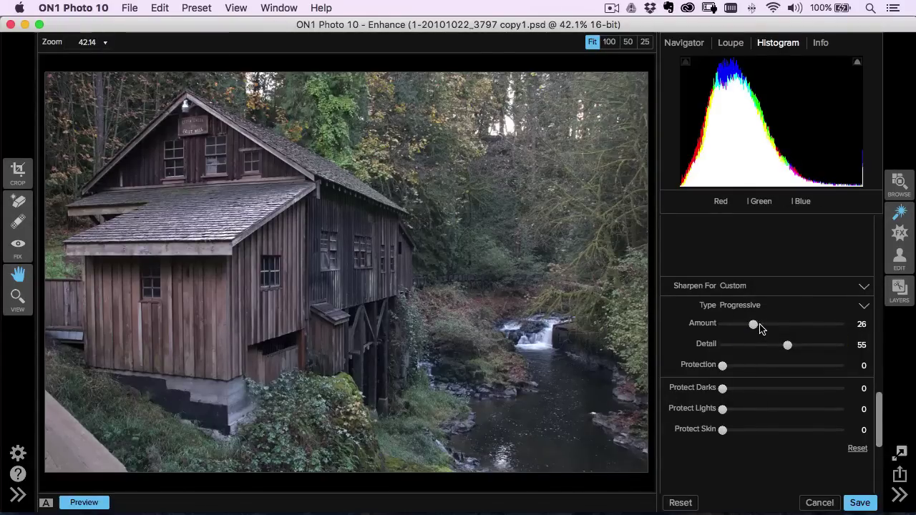
pyautogui.scroll(5, 873, 317)
pyautogui.scroll(-5, 873, 317)
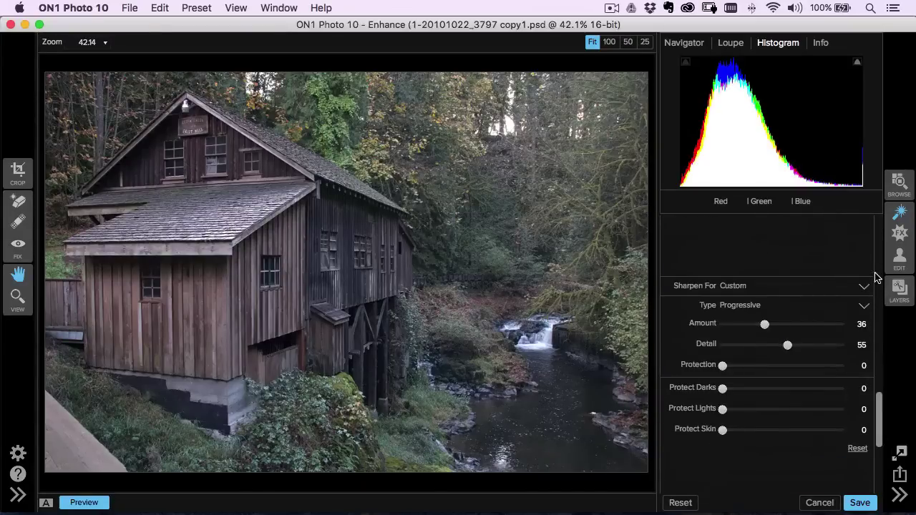
# - Warm the photo with Temperature 7 and set the tone adjustment's Detail to 10
pyautogui.moveTo(883, 402); pyautogui.dragTo(863, 207)
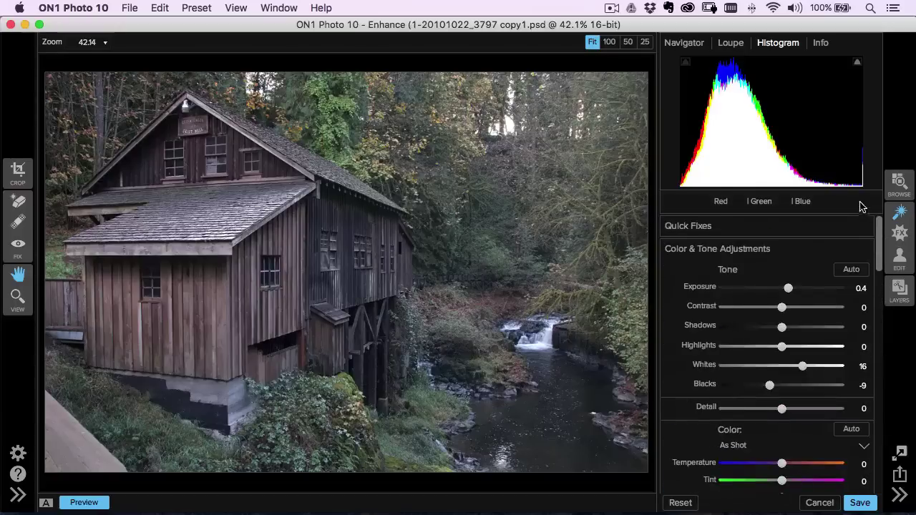
pyautogui.moveTo(784, 466); pyautogui.dragTo(788, 463)
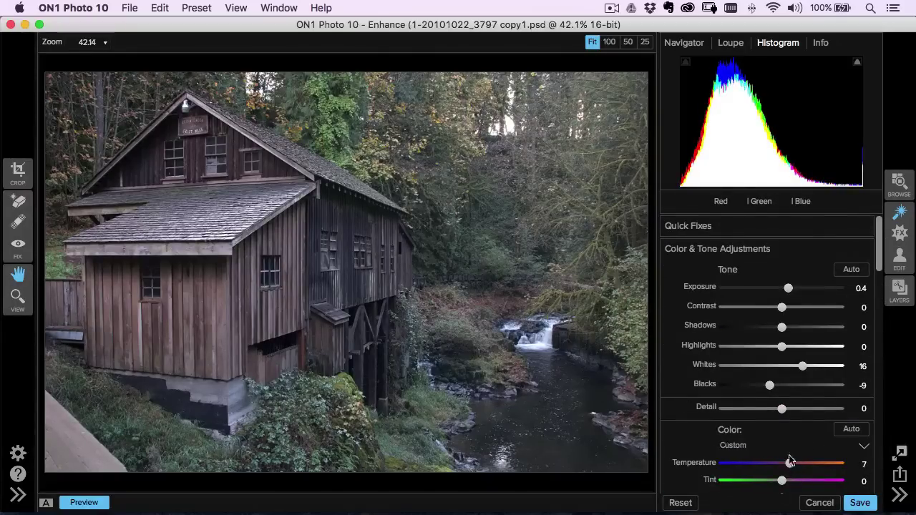
pyautogui.moveTo(782, 410); pyautogui.dragTo(788, 412)
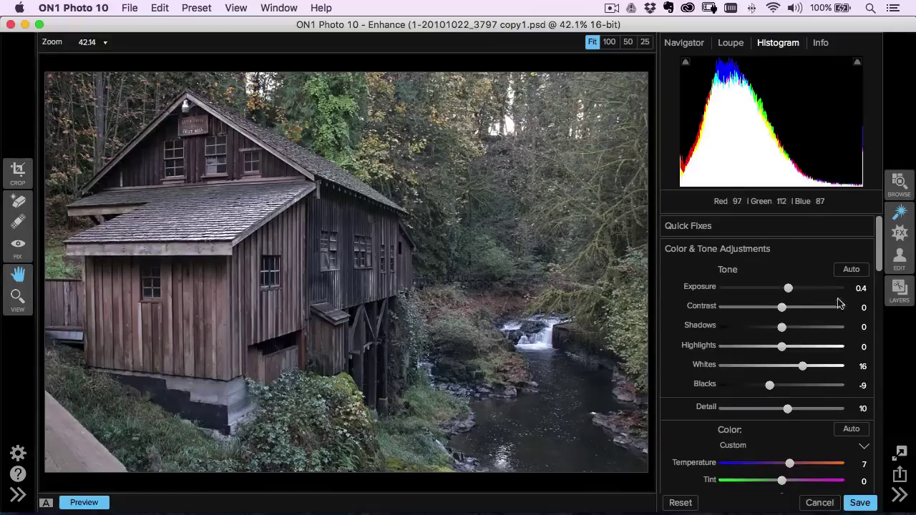
# - Take the photo into Effects and apply the Golden Glow Sunshine preset from the Landscape category
pyautogui.click(895, 236)
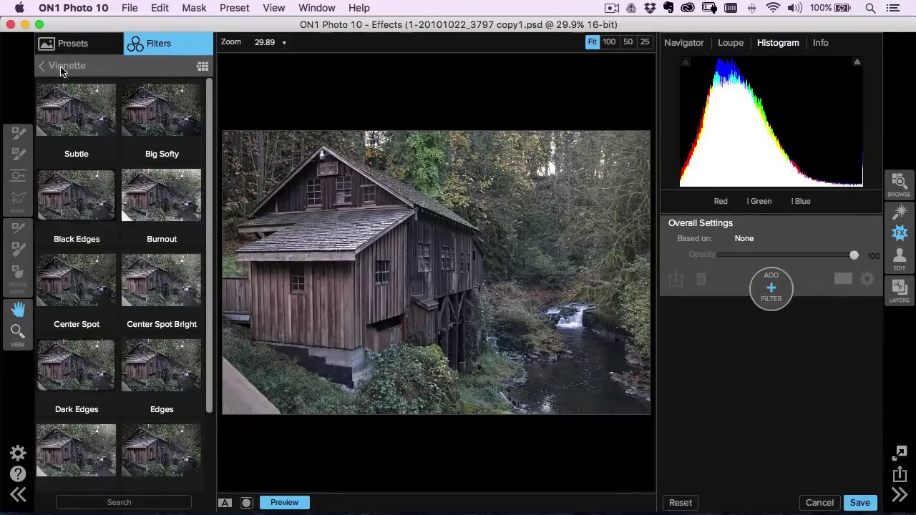
pyautogui.click(61, 68)
pyautogui.moveTo(205, 184); pyautogui.dragTo(203, 249)
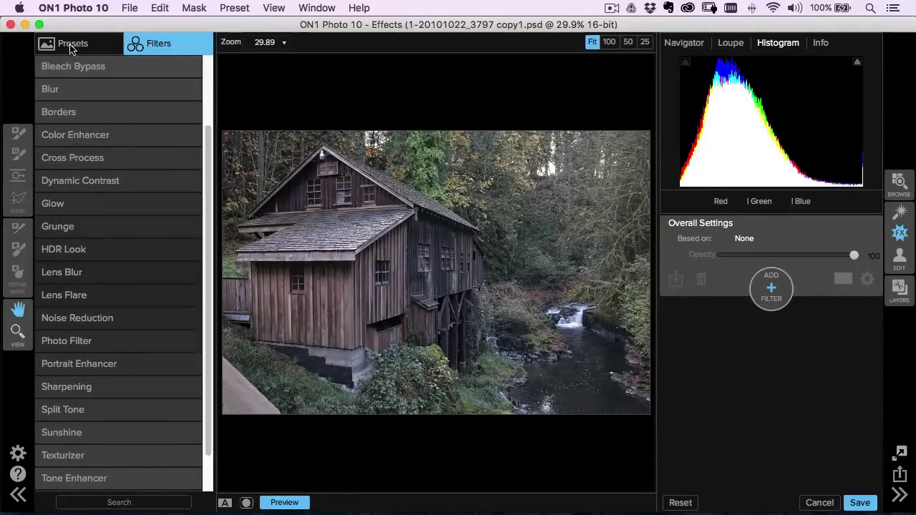
pyautogui.click(43, 43)
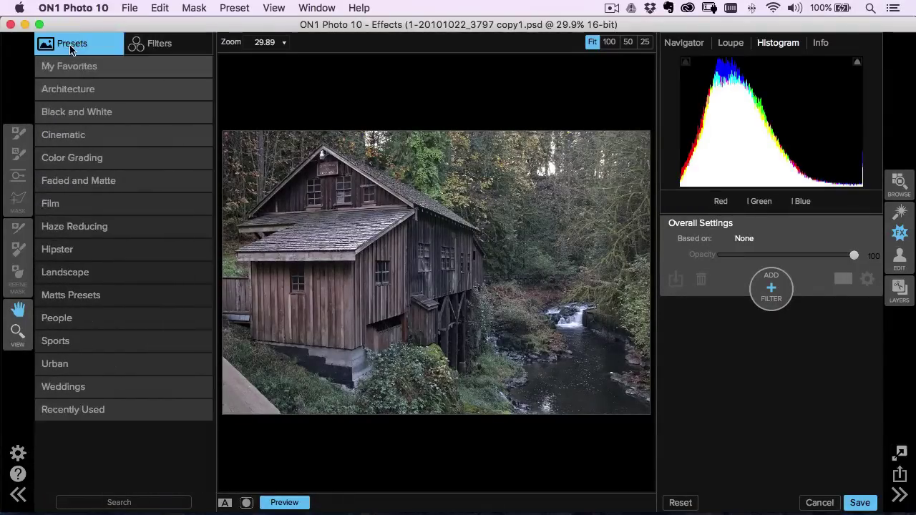
pyautogui.click(76, 277)
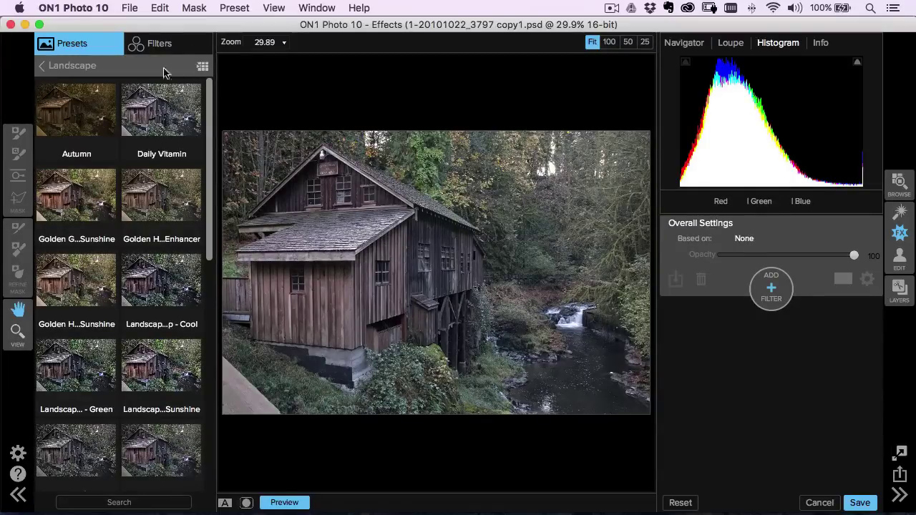
pyautogui.click(204, 69)
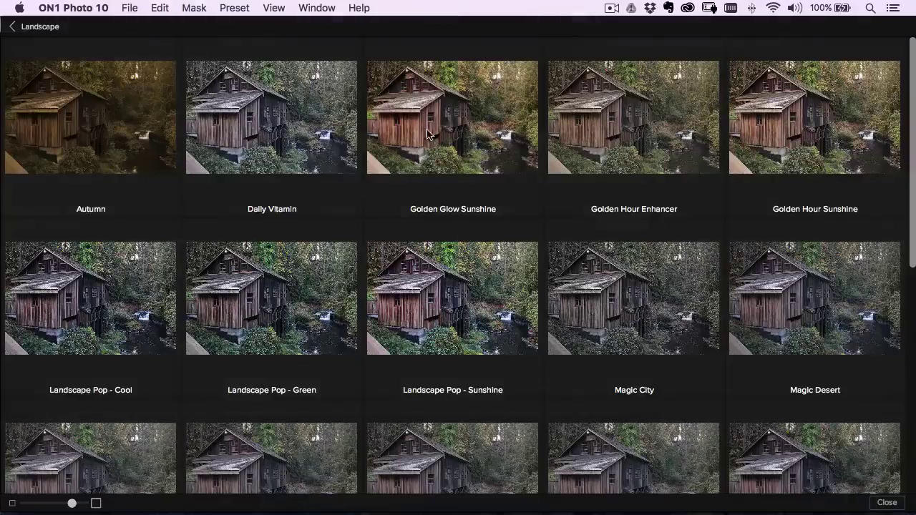
pyautogui.click(467, 140)
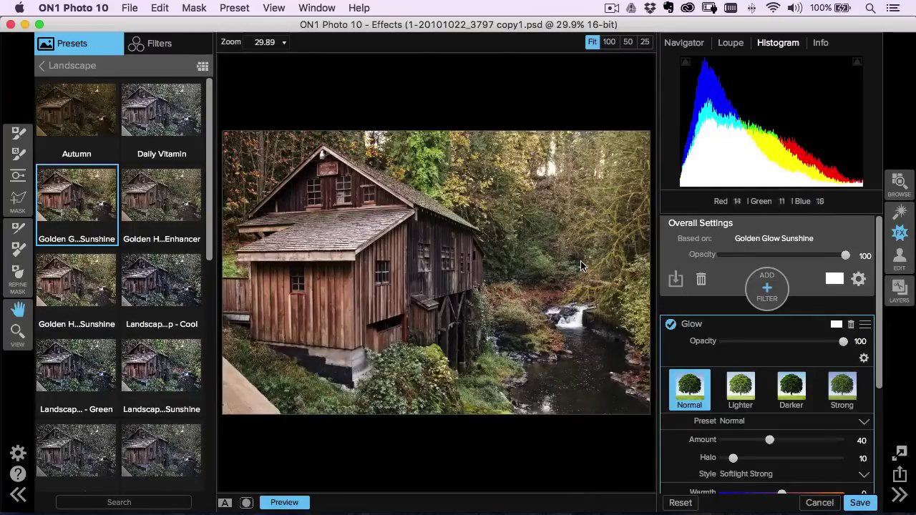
# - Reduce the Amount of the preset's Glow filter to 28
pyautogui.scroll(-5, 880, 284)
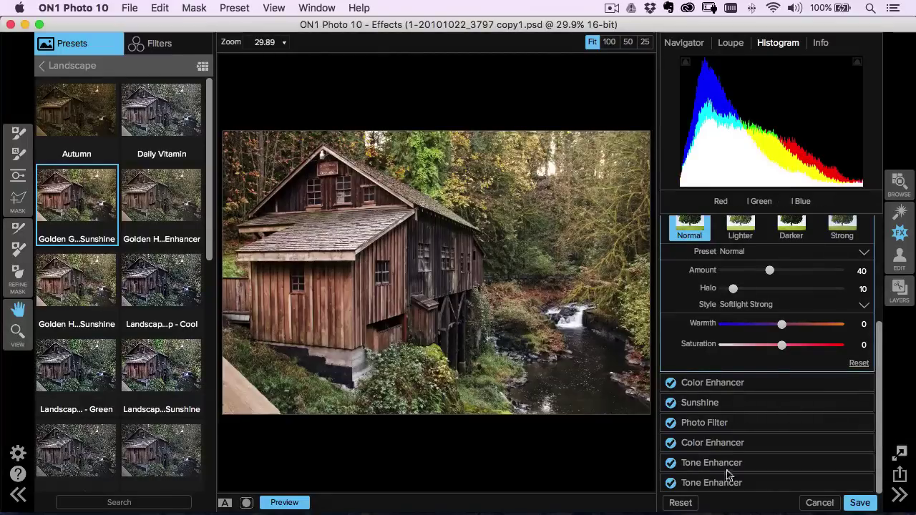
pyautogui.scroll(3, 874, 358)
pyautogui.scroll(3, 876, 351)
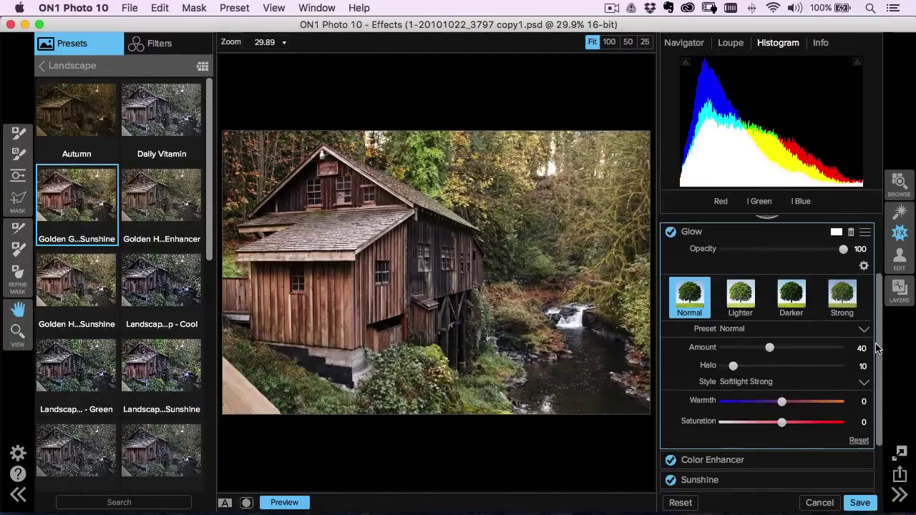
pyautogui.moveTo(767, 335); pyautogui.dragTo(755, 334)
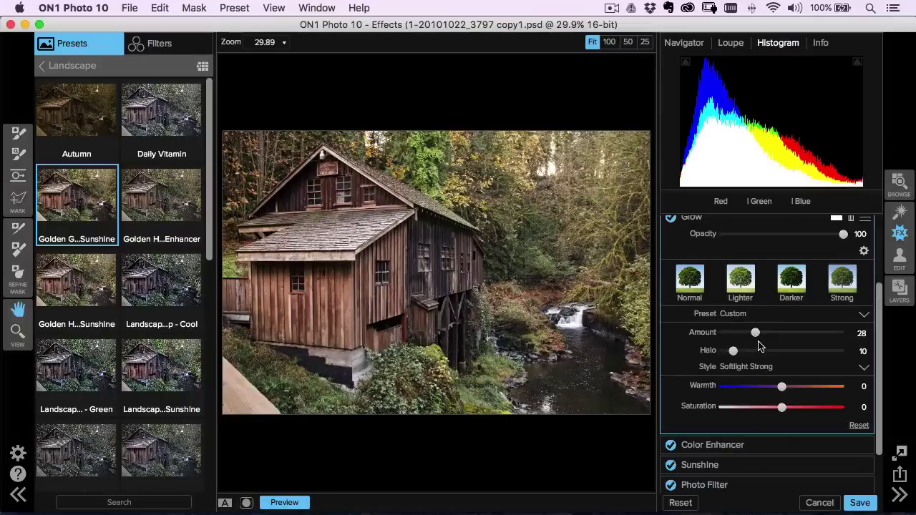
# - Add a Lighten Adjustable Gradient filter and place its gradient diagonally over the photo's upper-right trees with a widened transition
pyautogui.moveTo(879, 326); pyautogui.dragTo(875, 213)
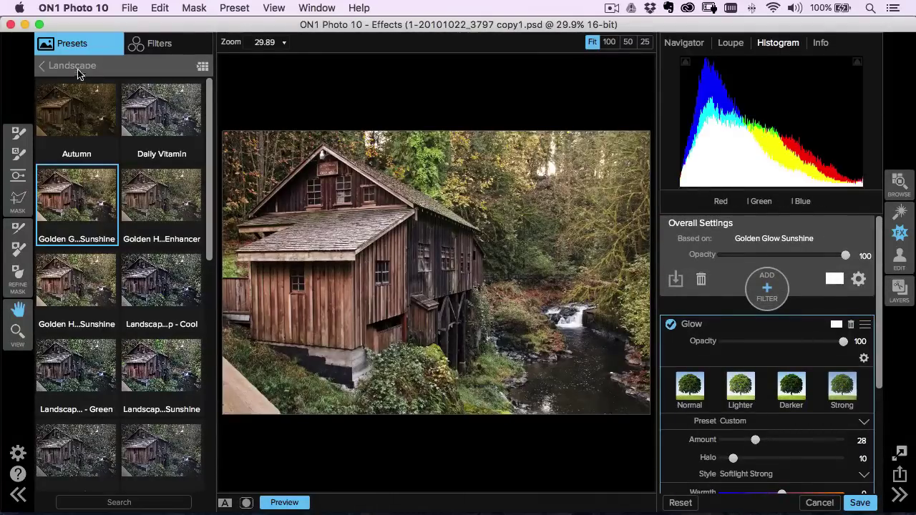
pyautogui.click(151, 46)
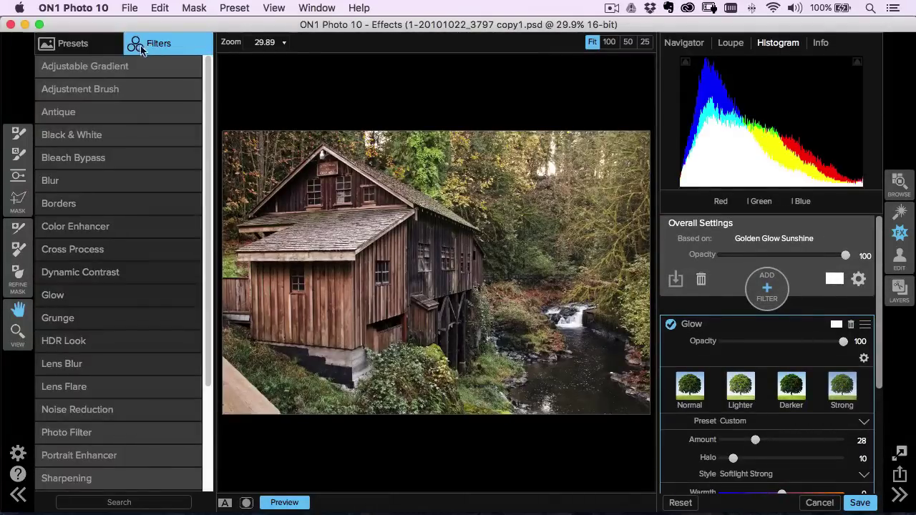
pyautogui.click(89, 67)
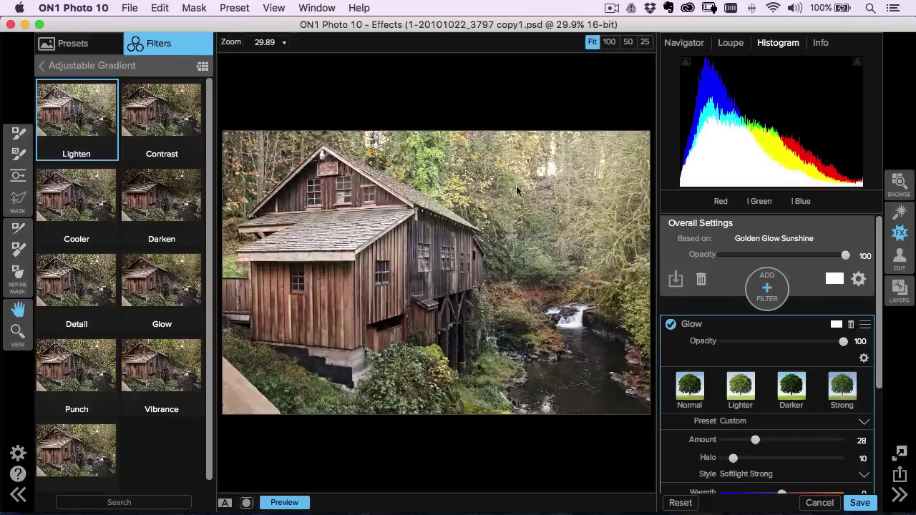
pyautogui.moveTo(454, 238); pyautogui.dragTo(445, 161)
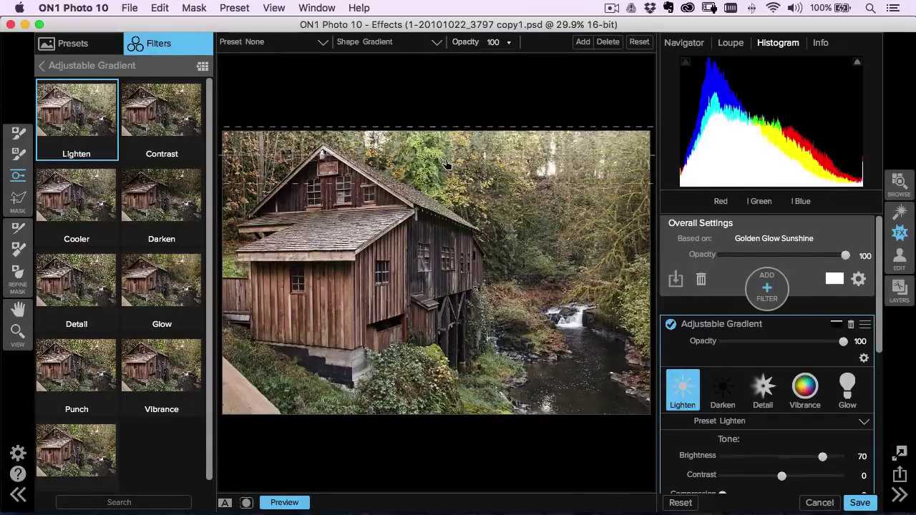
pyautogui.moveTo(485, 187); pyautogui.dragTo(494, 159)
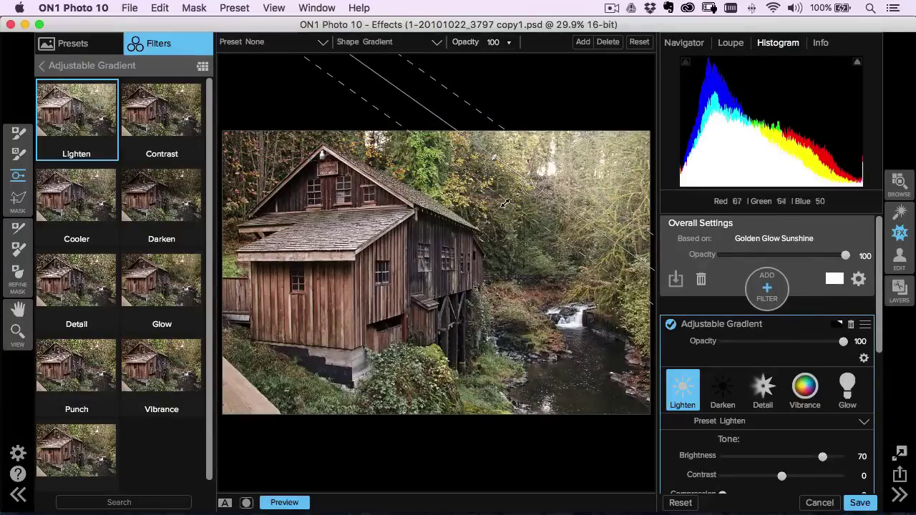
pyautogui.moveTo(505, 208); pyautogui.dragTo(505, 171)
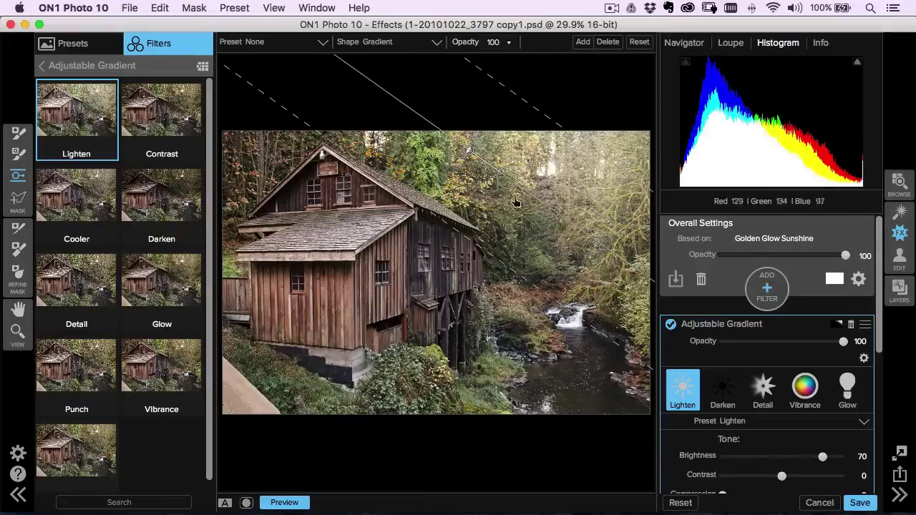
# - Set the Adjustable Gradient's Brightness to 33 and Warmth to 26, and toggle the filter off and on to compare
pyautogui.moveTo(880, 333); pyautogui.dragTo(798, 397)
pyautogui.moveTo(821, 298); pyautogui.dragTo(808, 302)
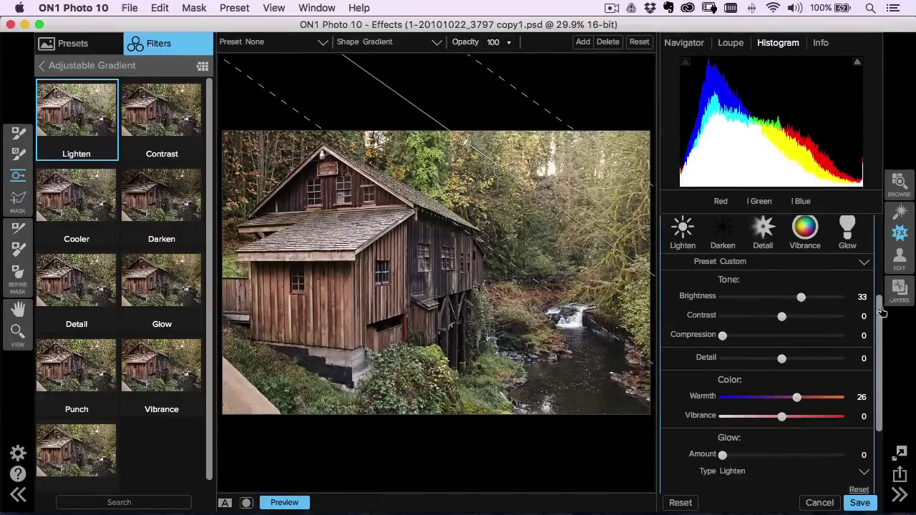
pyautogui.scroll(5, 880, 303)
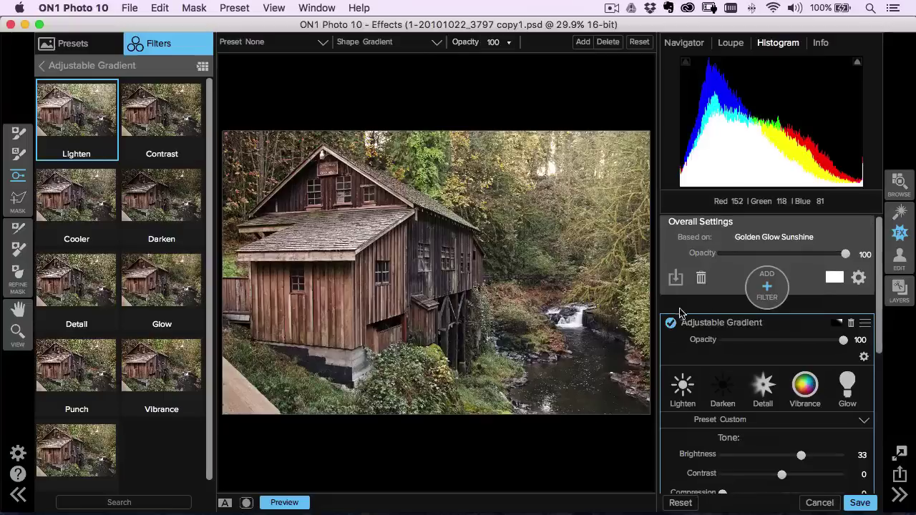
pyautogui.click(671, 324)
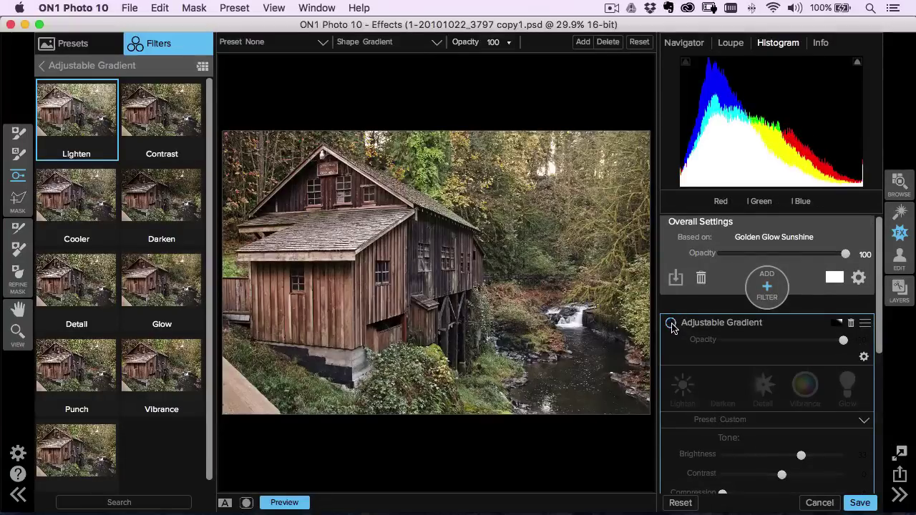
pyautogui.click(671, 323)
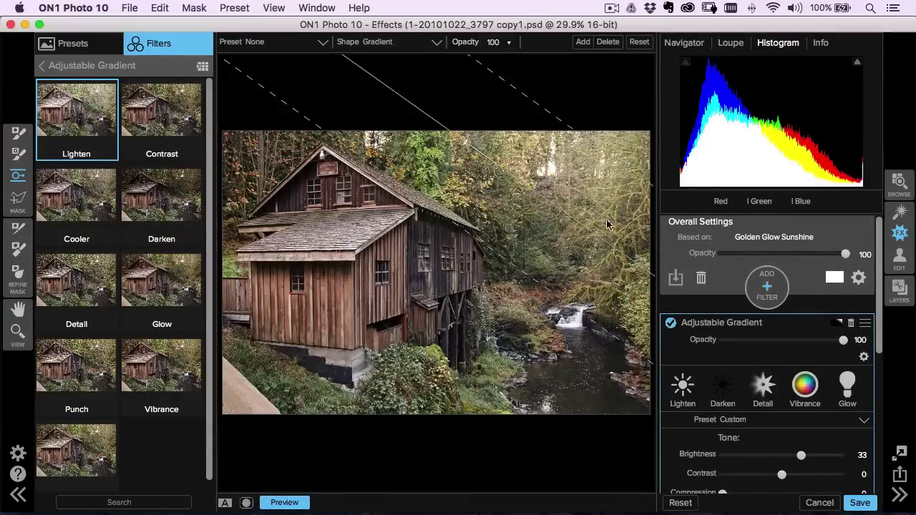
# - Add a Vignette filter, choose its Big Softy preset, and toggle the preview to compare with the original
pyautogui.click(768, 296)
pyautogui.click(807, 457)
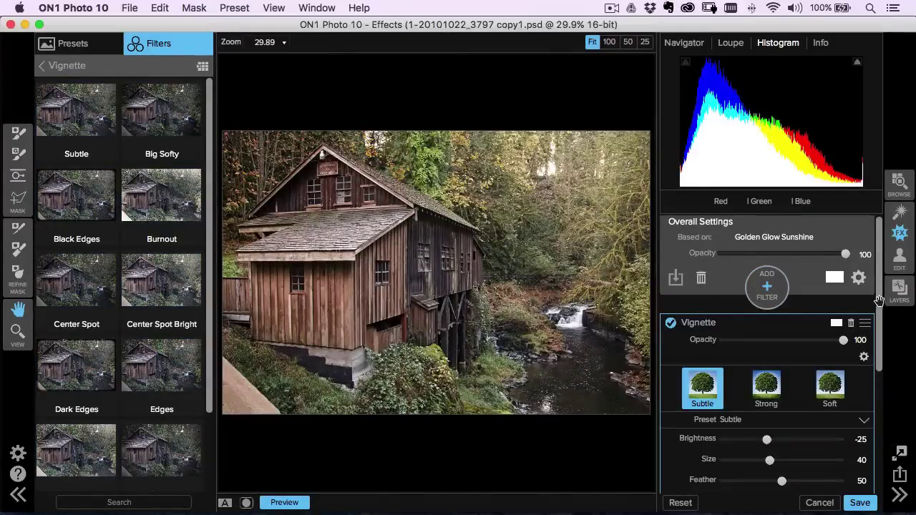
pyautogui.moveTo(882, 351); pyautogui.dragTo(884, 380)
pyautogui.scroll(-4, 884, 379)
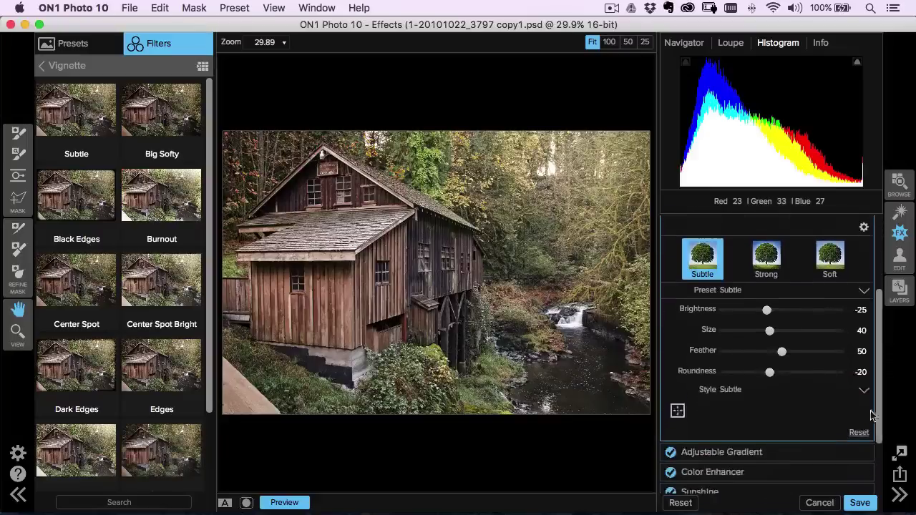
pyautogui.click(732, 291)
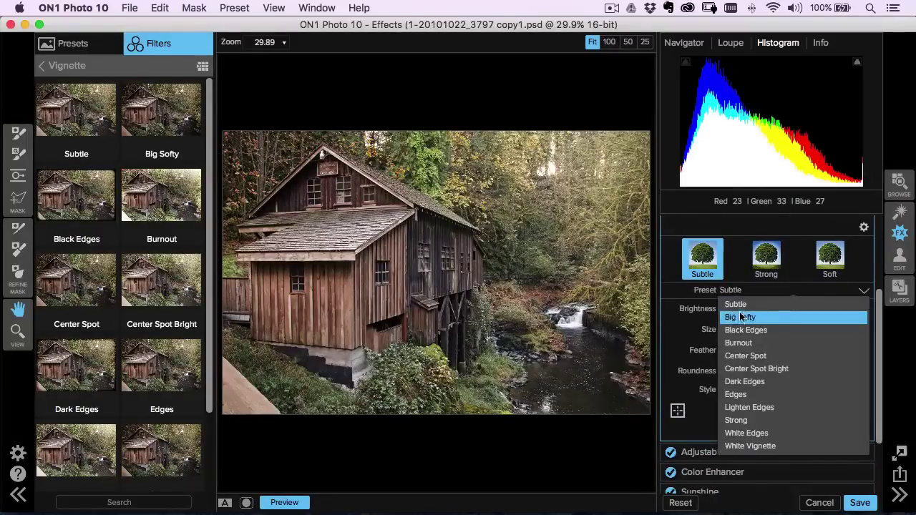
pyautogui.press('Return')
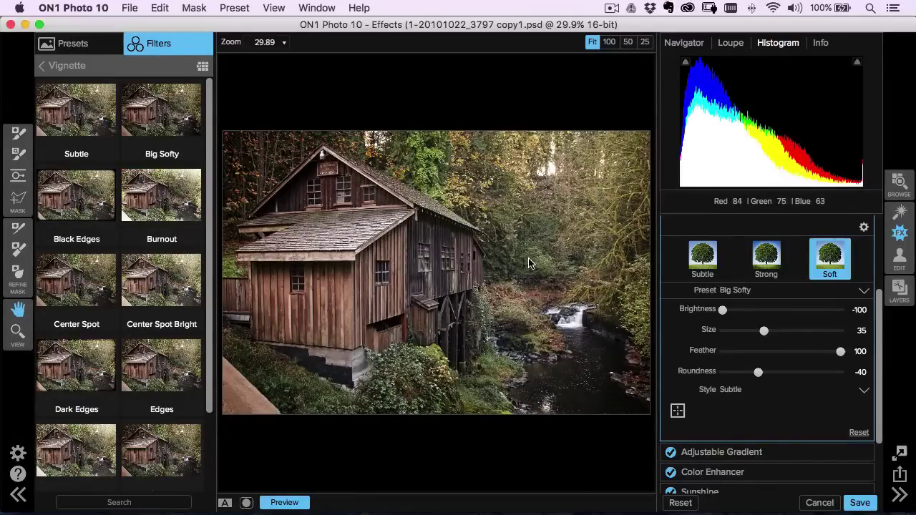
pyautogui.press('super+p')
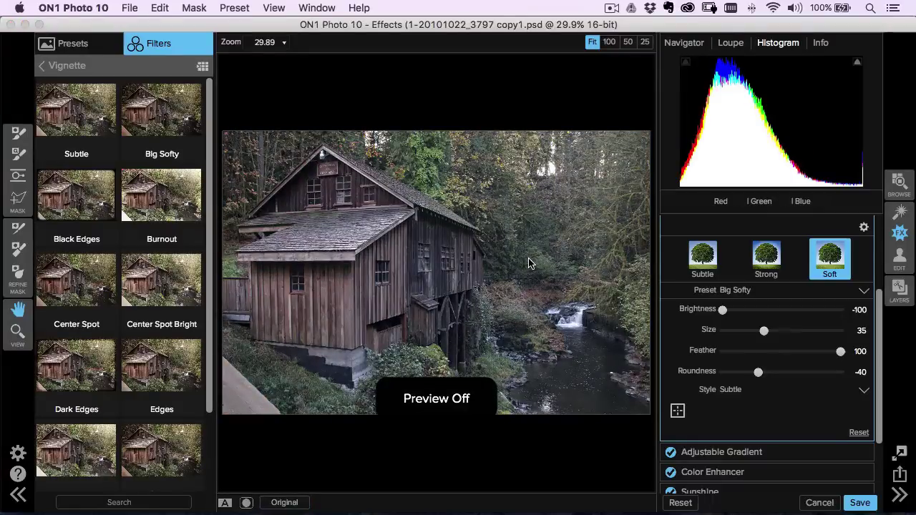
pyautogui.press('super+p')
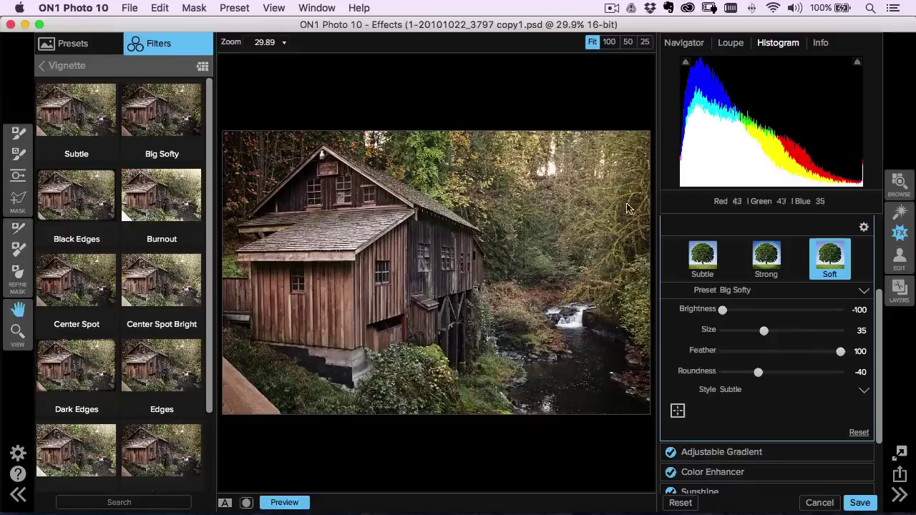
# - Set the Warmth of the existing Sunshine filter to 37
pyautogui.moveTo(880, 306); pyautogui.dragTo(876, 403)
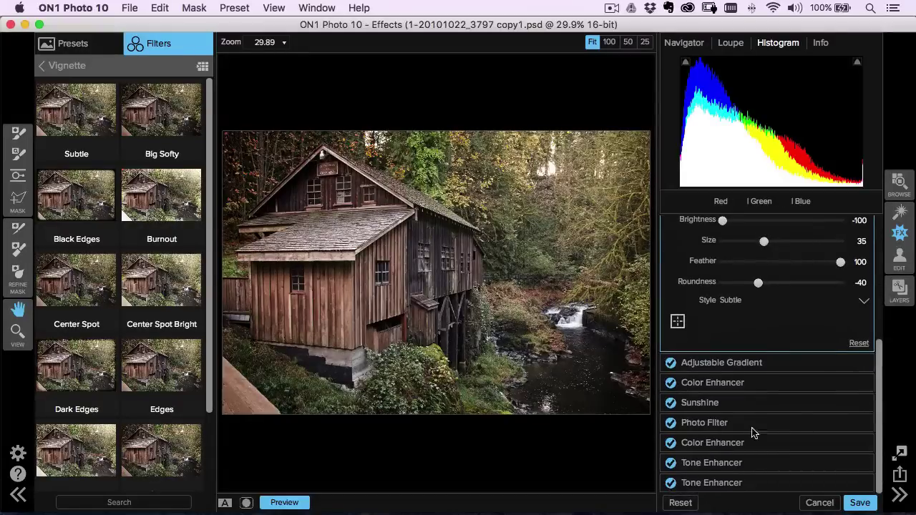
pyautogui.click(708, 402)
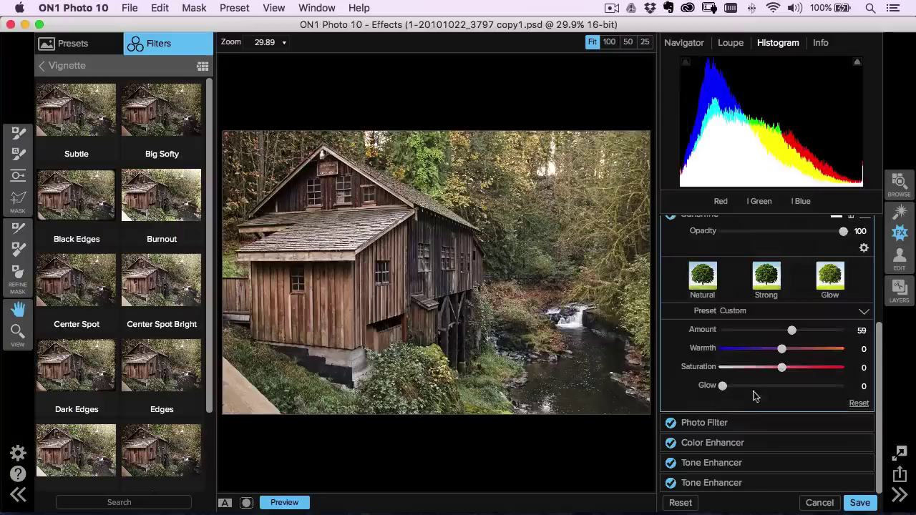
pyautogui.moveTo(781, 349); pyautogui.dragTo(804, 348)
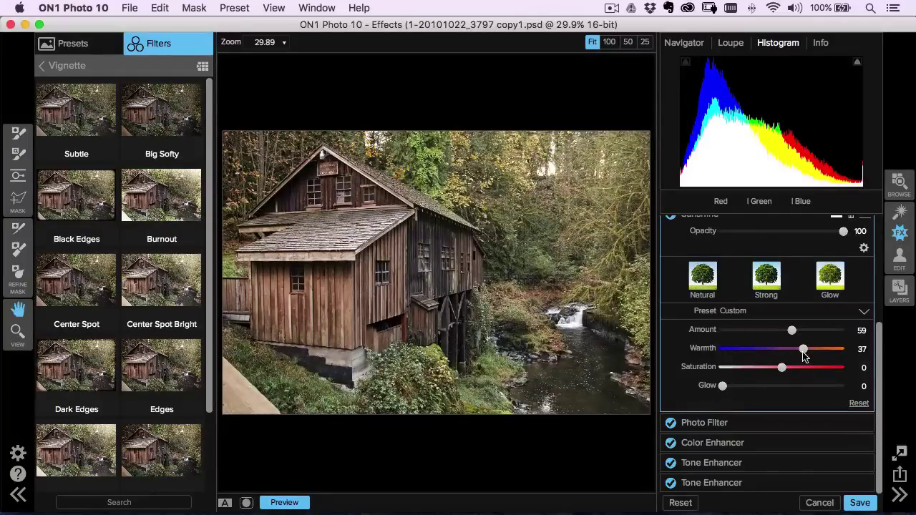
pyautogui.scroll(5, 788, 322)
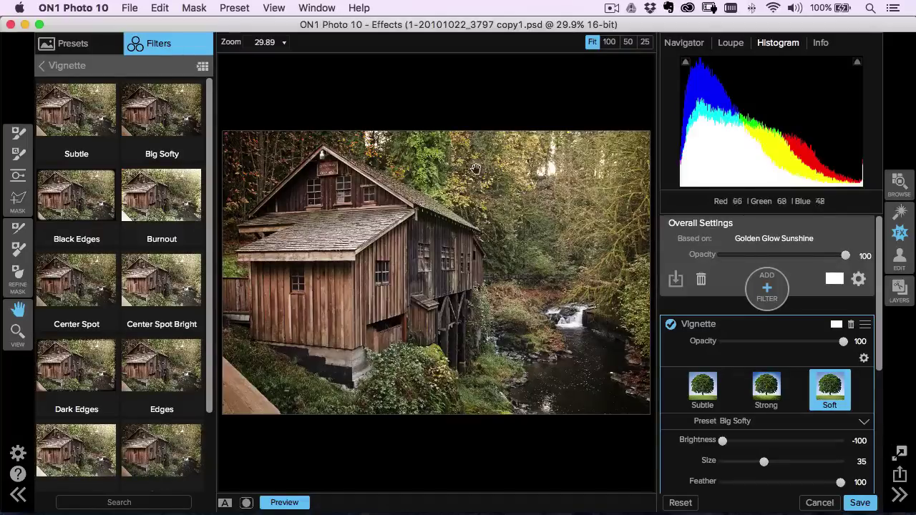
# - Take the photo into Enhance, erase the bright sky patches among the trees near its upper edge, and save it
pyautogui.click(900, 213)
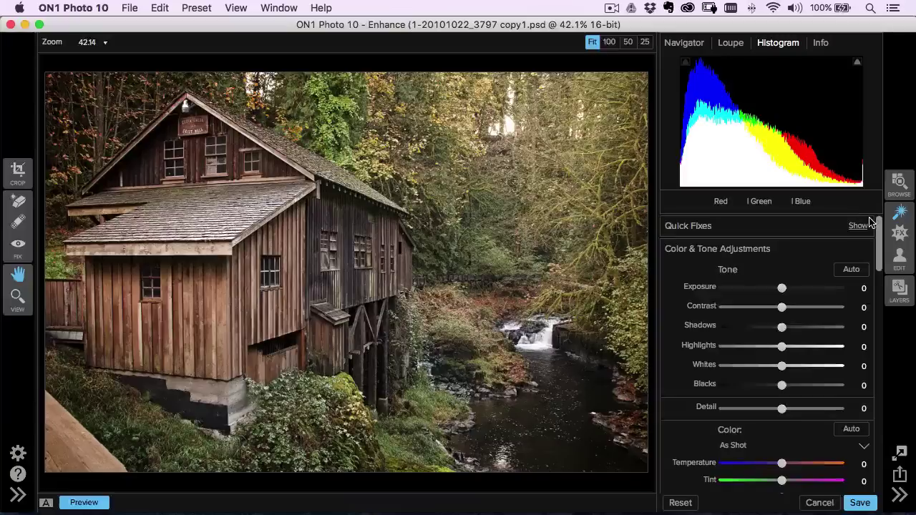
pyautogui.click(18, 202)
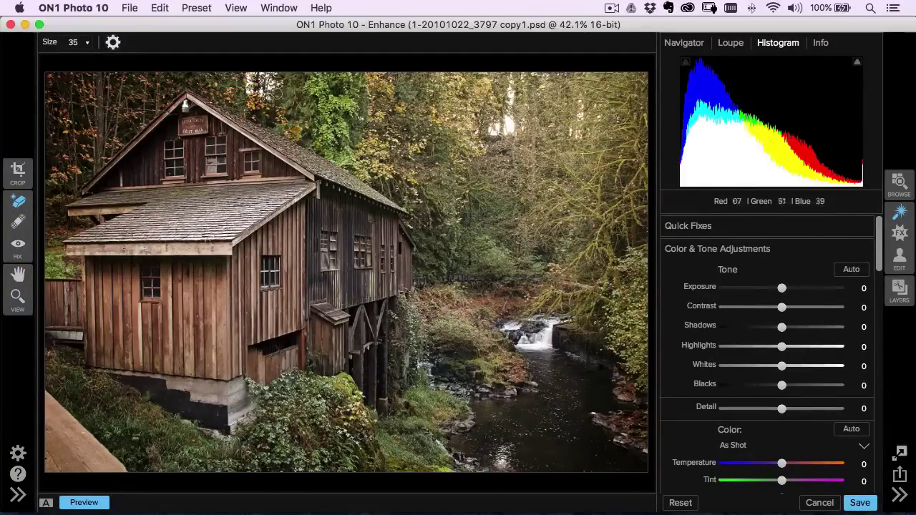
pyautogui.moveTo(512, 116)
pyautogui.mouseDown()
pyautogui.moveTo(510, 127)
pyautogui.moveTo(510, 80)
pyautogui.mouseUp()
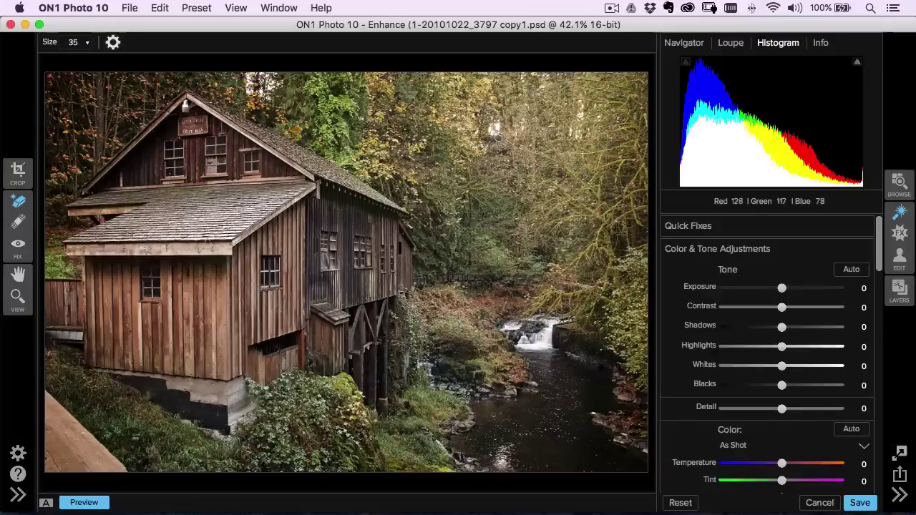
pyautogui.moveTo(494, 128); pyautogui.dragTo(491, 123)
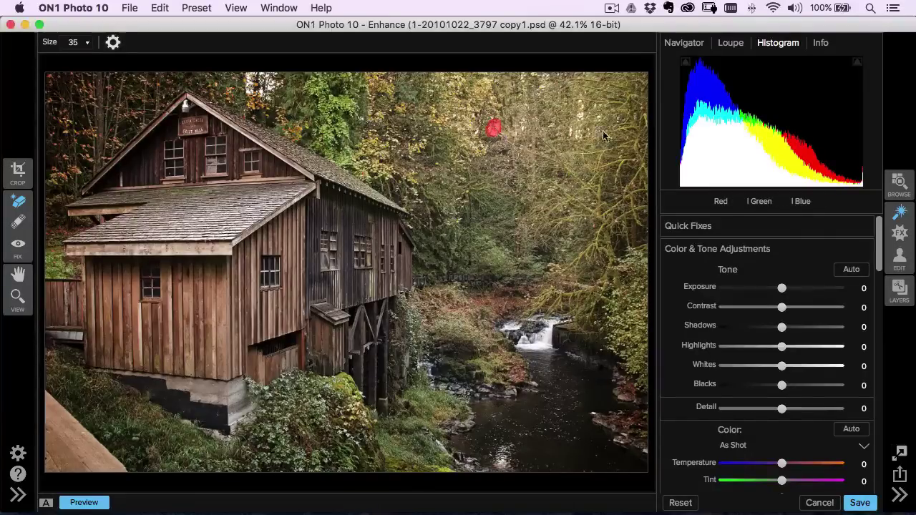
pyautogui.moveTo(580, 92); pyautogui.dragTo(580, 143)
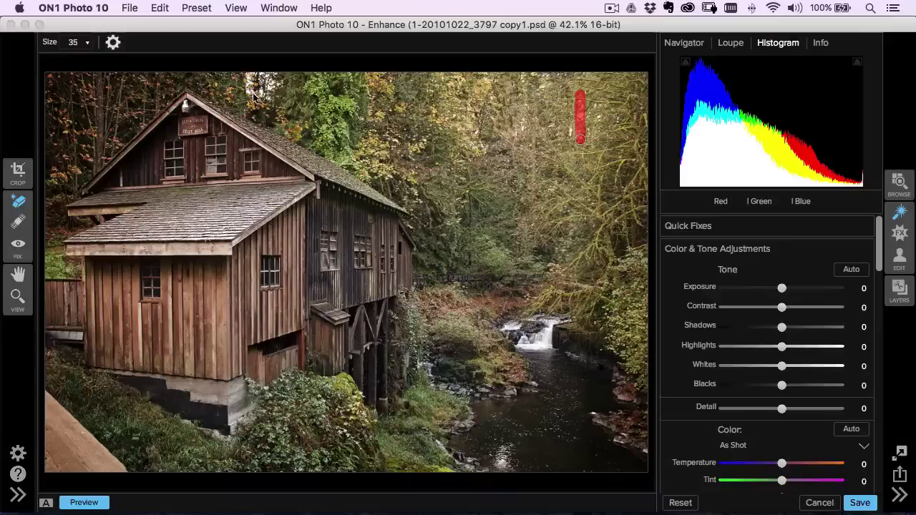
pyautogui.moveTo(249, 78)
pyautogui.mouseDown()
pyautogui.moveTo(249, 93)
pyautogui.moveTo(270, 93)
pyautogui.mouseUp()
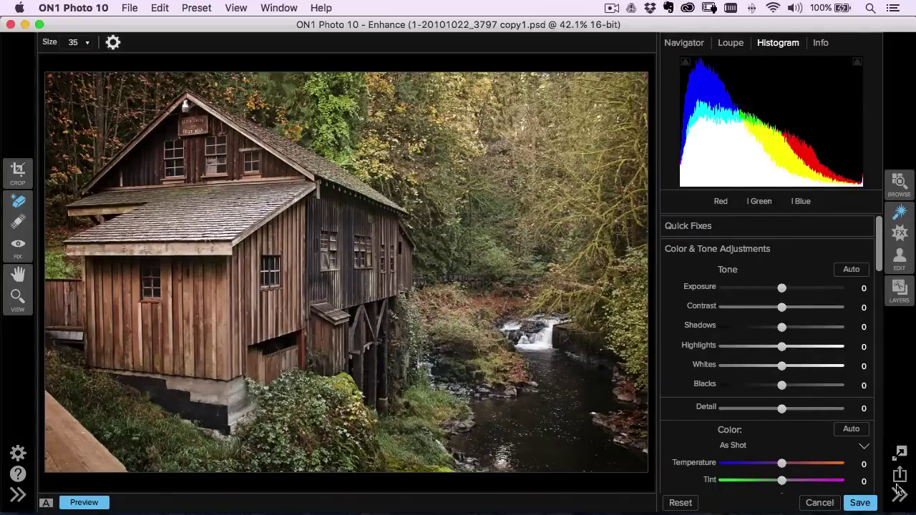
pyautogui.click(860, 504)
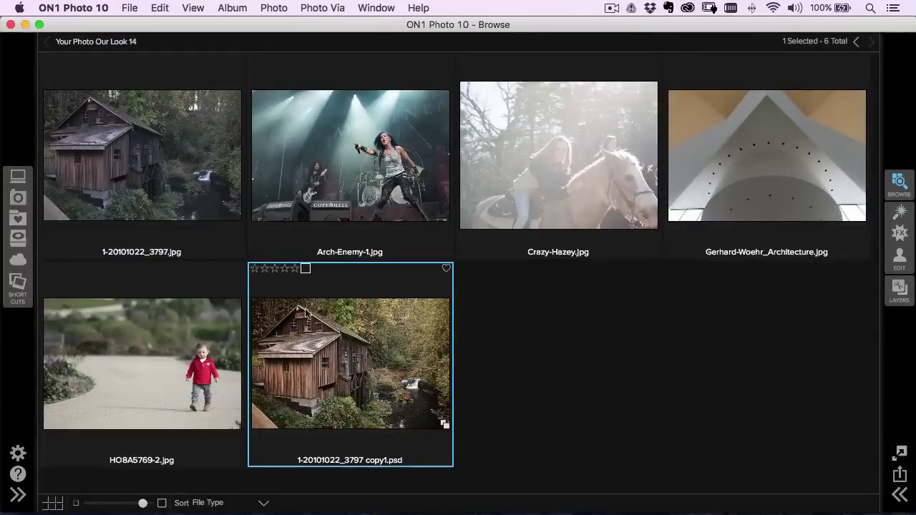
# - Compare the original mill photo with the edited PSD copy, viewing the copy enlarged and returning to the thumbnails
pyautogui.click(172, 197)
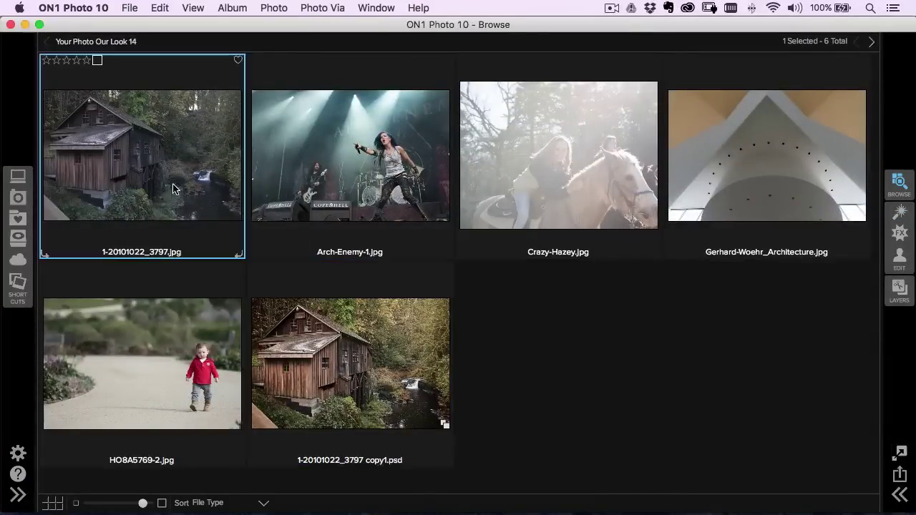
pyautogui.doubleClick(340, 349)
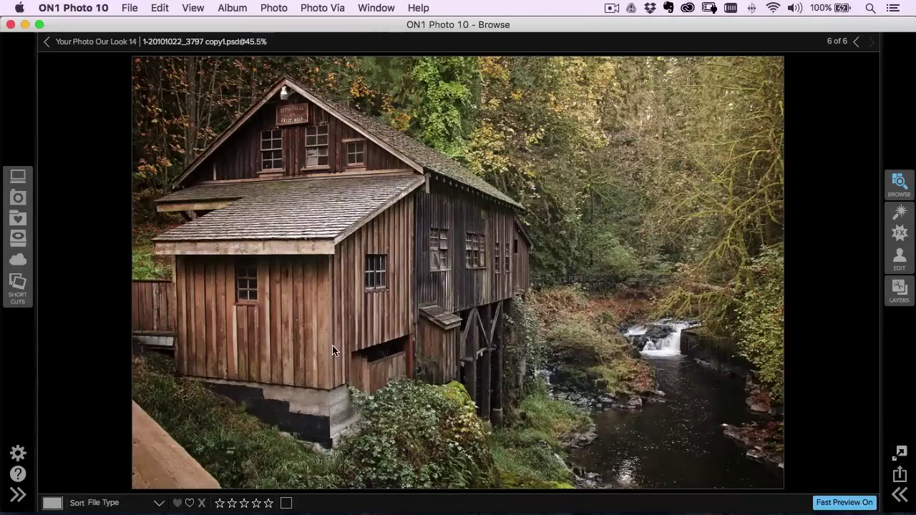
pyautogui.doubleClick(332, 351)
# - Open Arch-Enemy-1.jpg in Enhance as a 16-bit Photoshop copy in sRGB at 300 pixels/inch
pyautogui.click(338, 193)
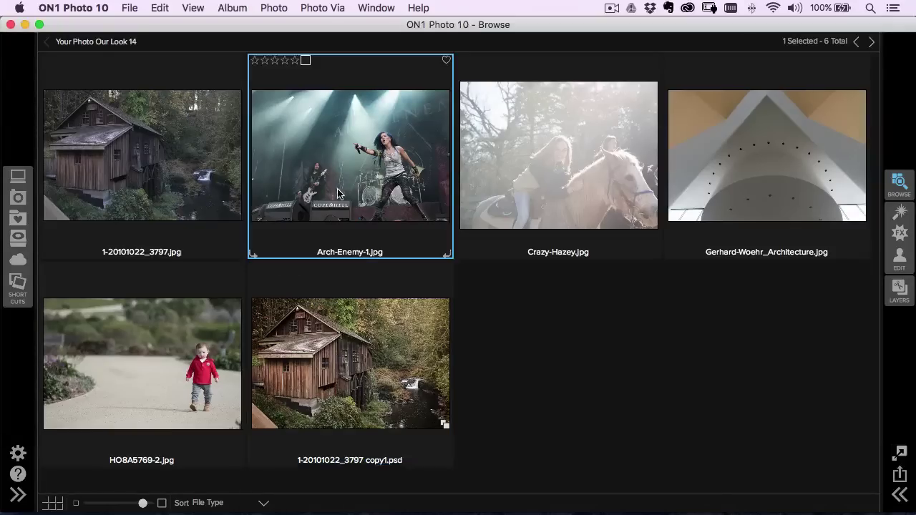
pyautogui.click(899, 213)
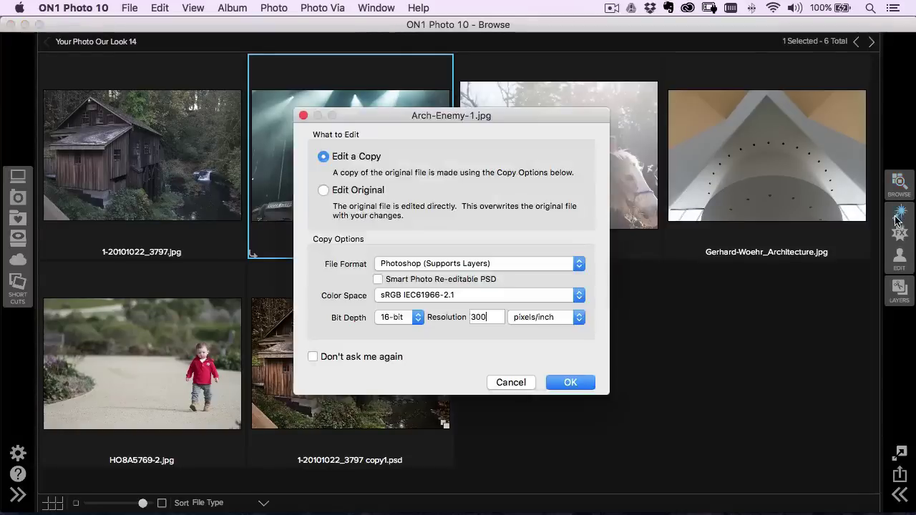
pyautogui.click(569, 383)
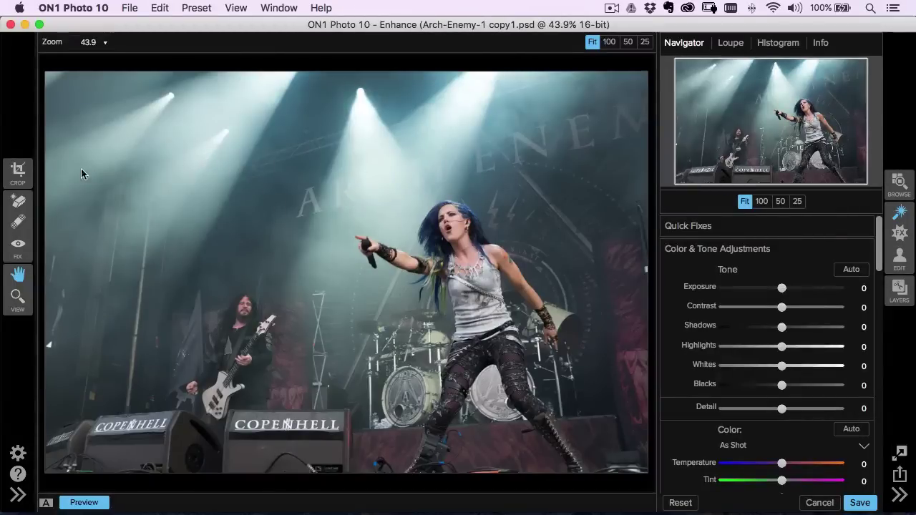
# - Crop the concert photo tighter around the singer and guitarist, trimming the empty stage above and at both sides
pyautogui.click(18, 171)
pyautogui.moveTo(45, 73); pyautogui.dragTo(78, 93)
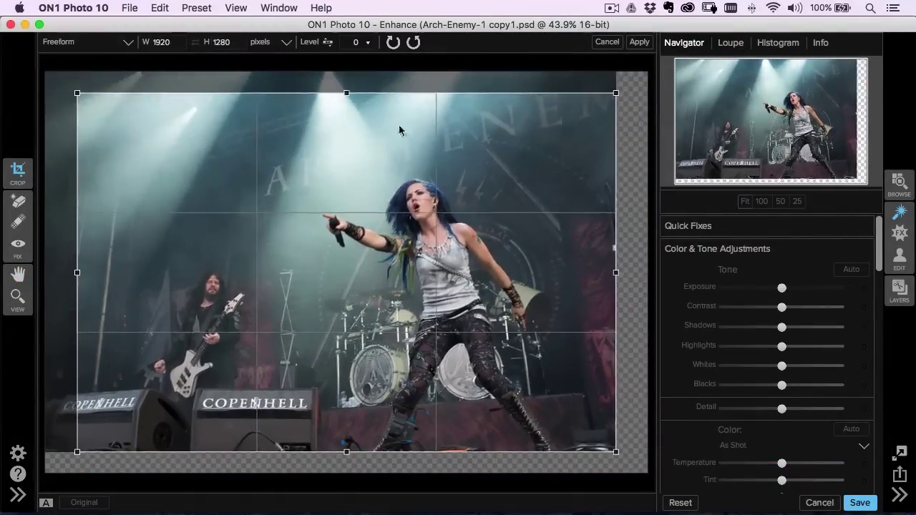
pyautogui.moveTo(80, 101); pyautogui.dragTo(109, 130)
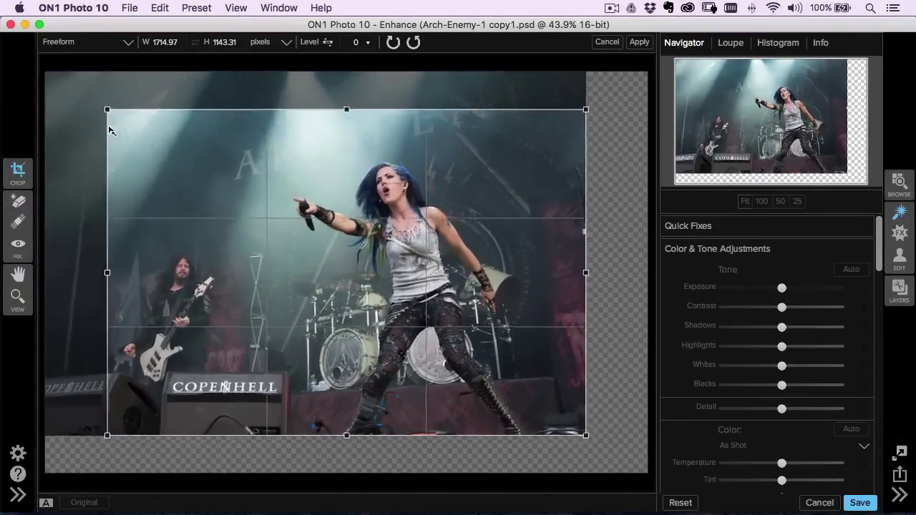
pyautogui.moveTo(588, 108); pyautogui.dragTo(567, 126)
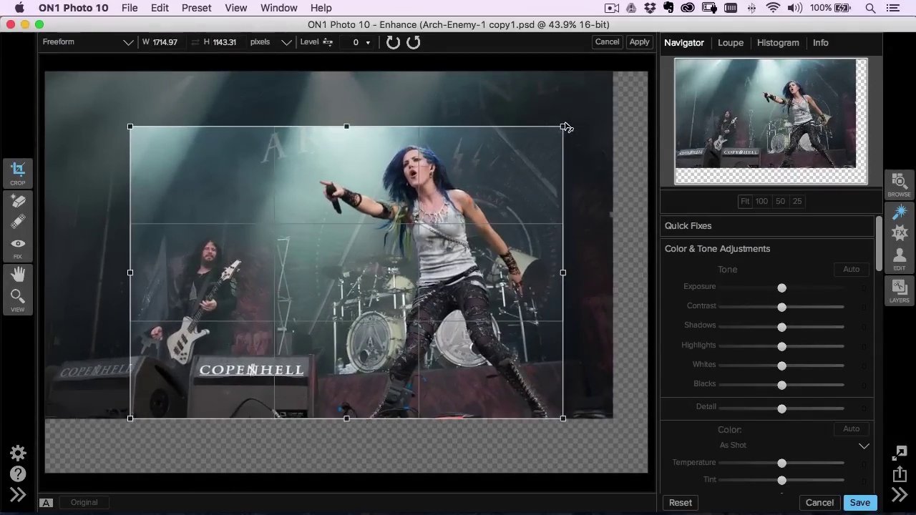
pyautogui.click(642, 43)
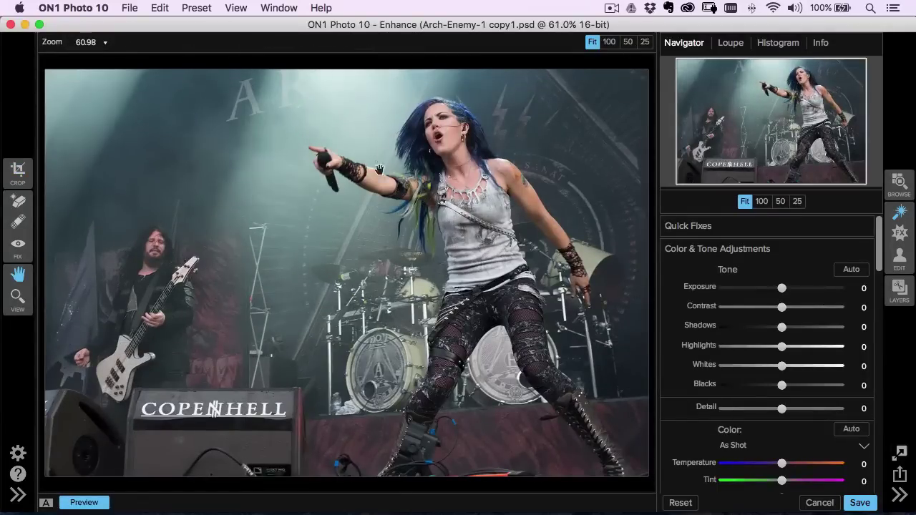
# - Raise the Exposure to 0.4 and set the Progressive sharpening Amount to 34 and Detail to 63
pyautogui.moveTo(782, 287); pyautogui.dragTo(788, 287)
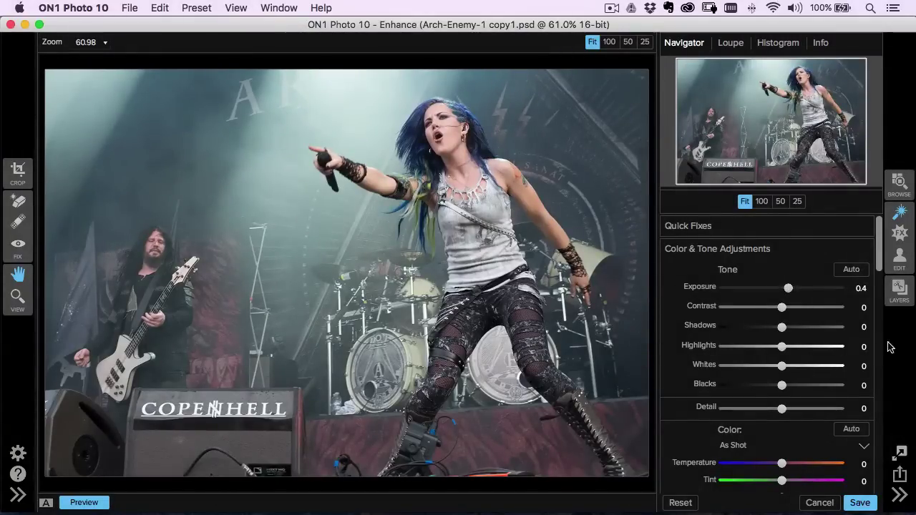
pyautogui.moveTo(878, 265); pyautogui.dragTo(868, 428)
pyautogui.scroll(-1, 868, 428)
pyautogui.moveTo(741, 367); pyautogui.dragTo(747, 366)
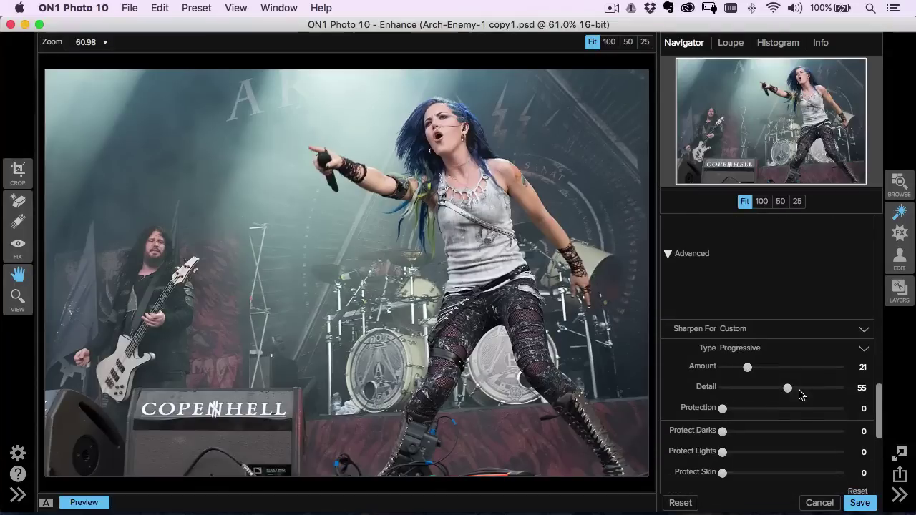
pyautogui.moveTo(799, 394); pyautogui.dragTo(797, 391)
pyautogui.moveTo(757, 368); pyautogui.dragTo(761, 369)
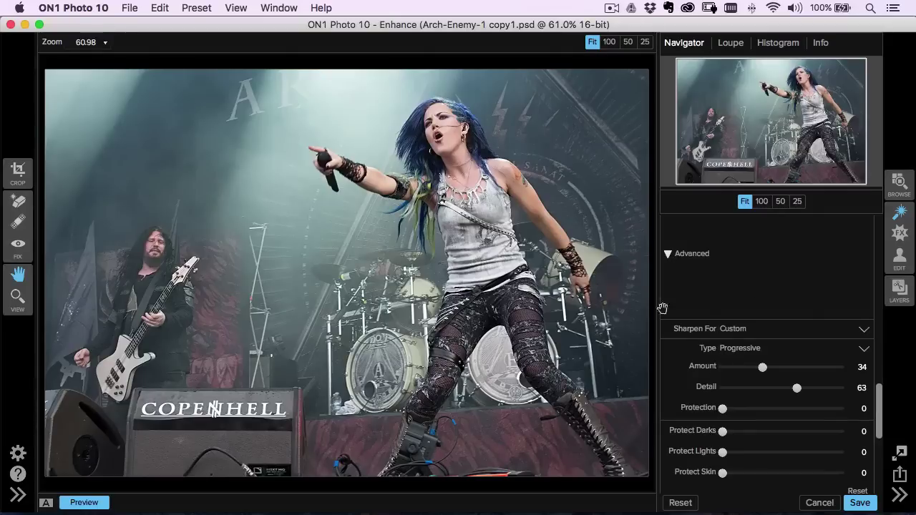
# - Take the photo into Effects, apply the Brandon preset from the Hipster category, and toggle the preview to compare
pyautogui.click(900, 233)
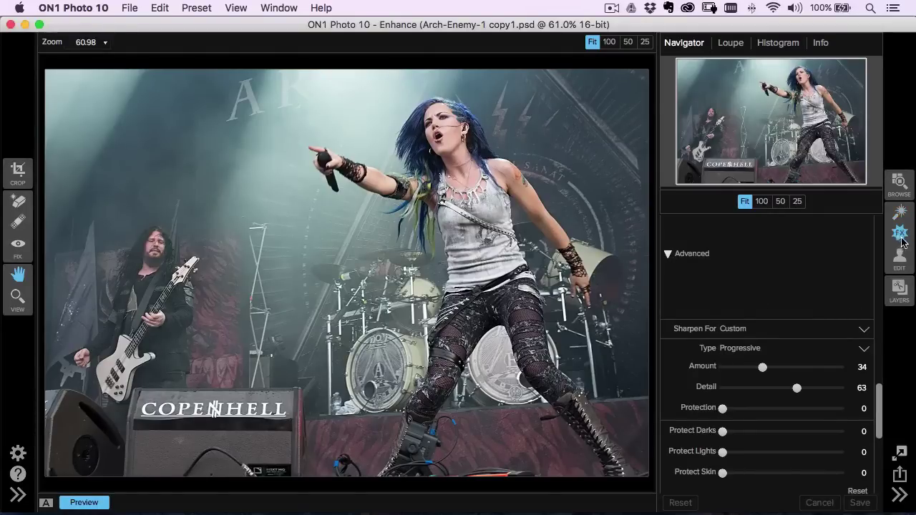
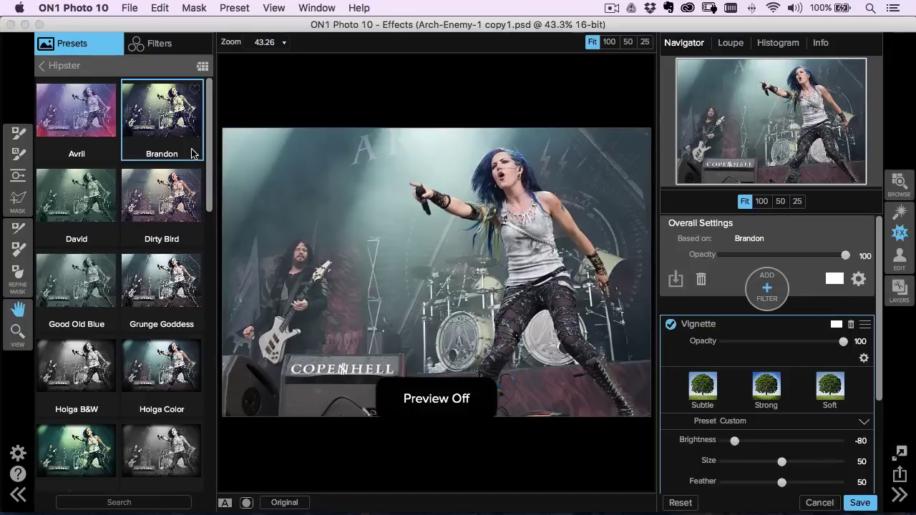
pyautogui.press('super+p')
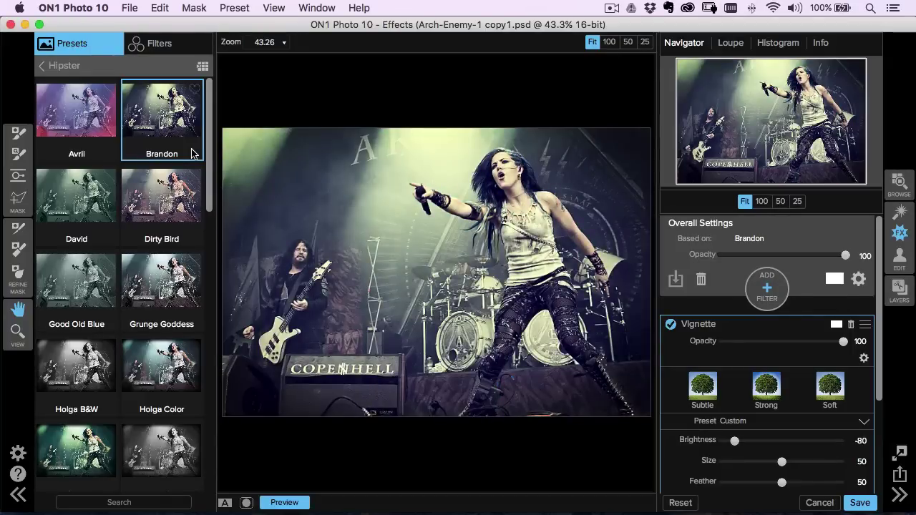
# - Look through the Hipster presets, try the Blue Red preset from the Color Grading category, and toggle the preview to compare
pyautogui.moveTo(210, 183); pyautogui.dragTo(207, 352)
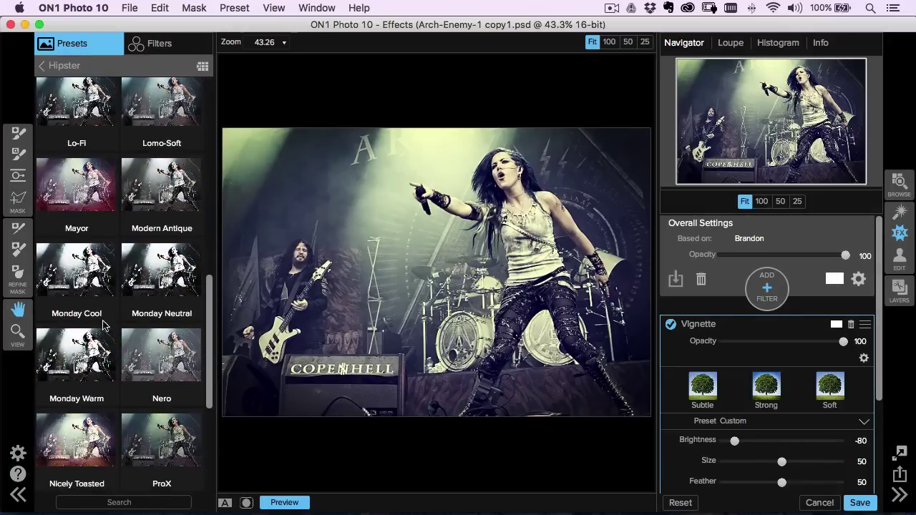
pyautogui.moveTo(210, 369); pyautogui.dragTo(210, 404)
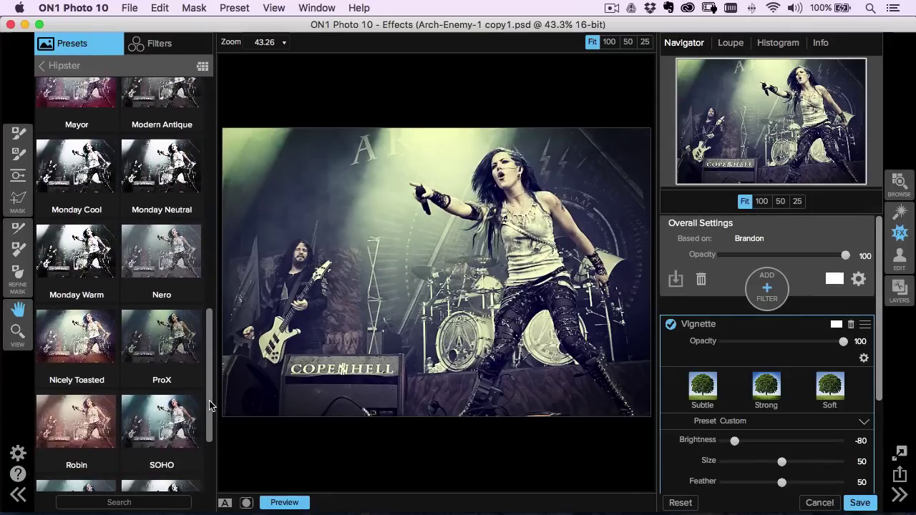
pyautogui.scroll(-1, 197, 387)
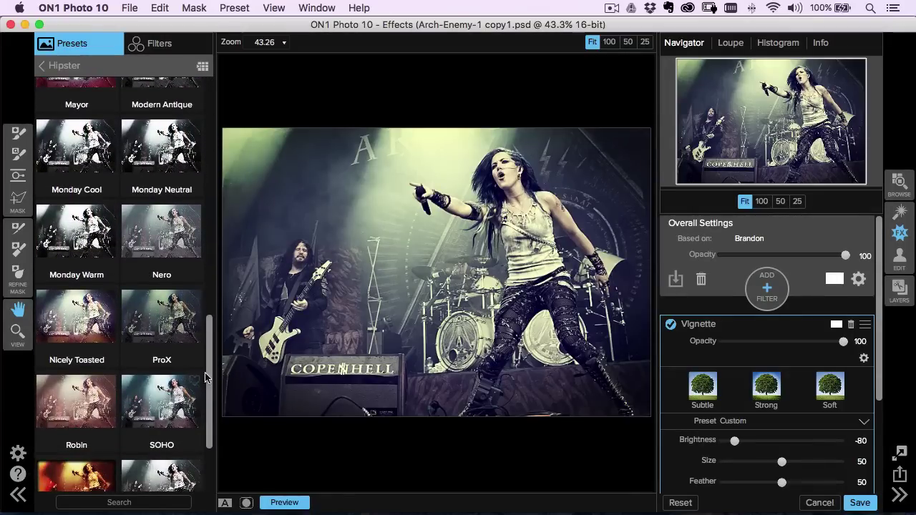
pyautogui.moveTo(210, 372); pyautogui.dragTo(191, 106)
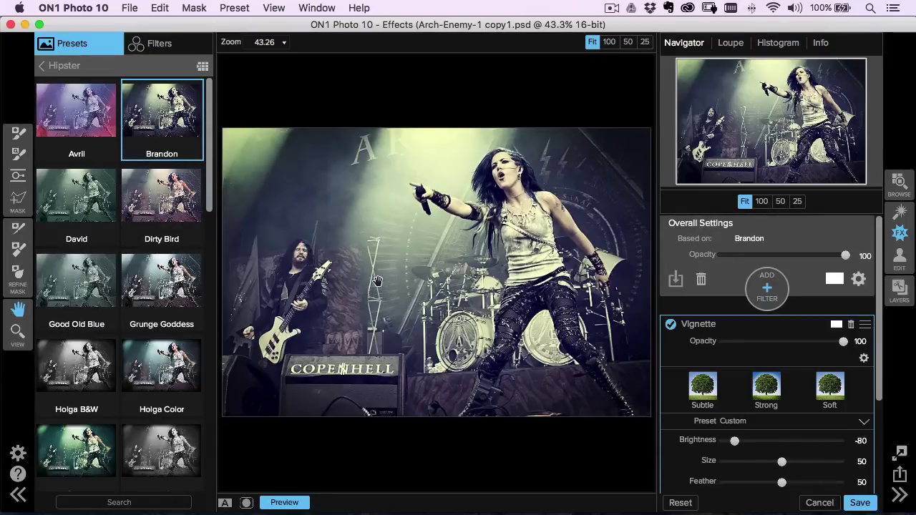
pyautogui.click(56, 66)
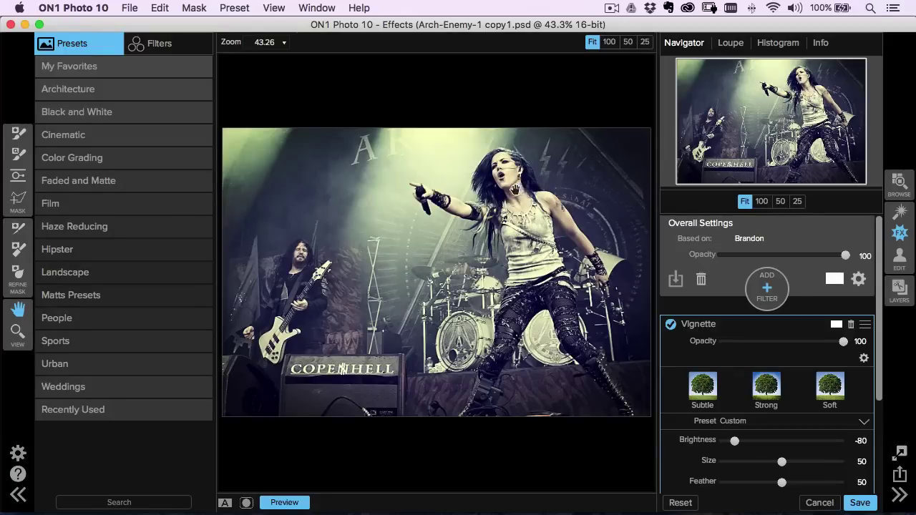
pyautogui.click(78, 159)
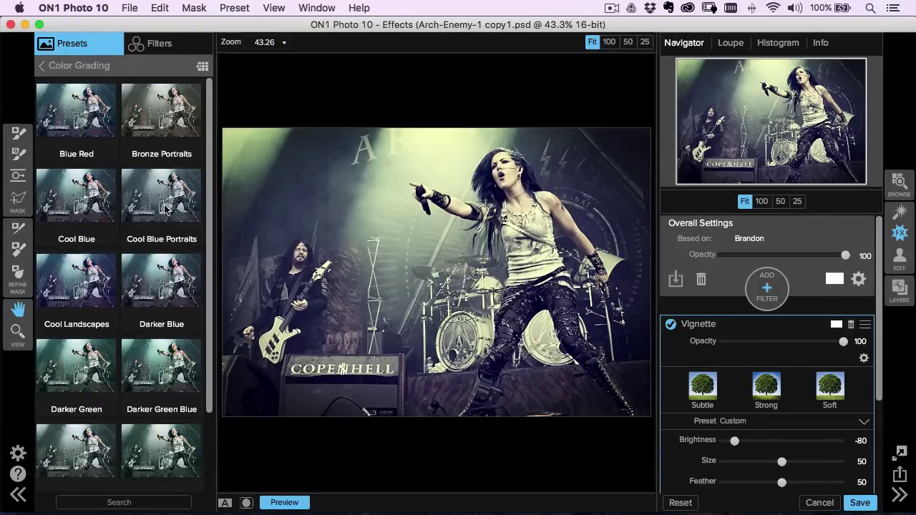
pyautogui.click(88, 129)
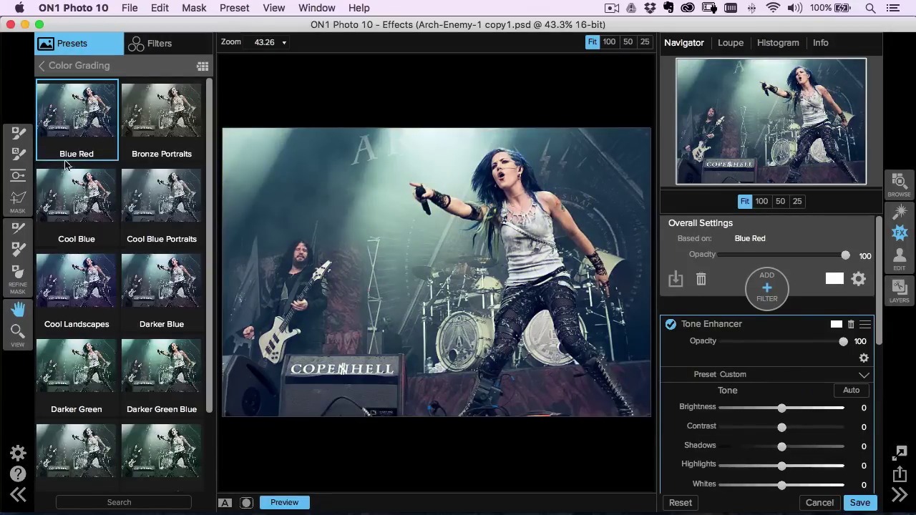
pyautogui.press('\\')
pyautogui.press('\\')
# - Try the Bronze Portraits preset against Blue Red on the concert photo, toggling the preview between them
pyautogui.click(157, 117)
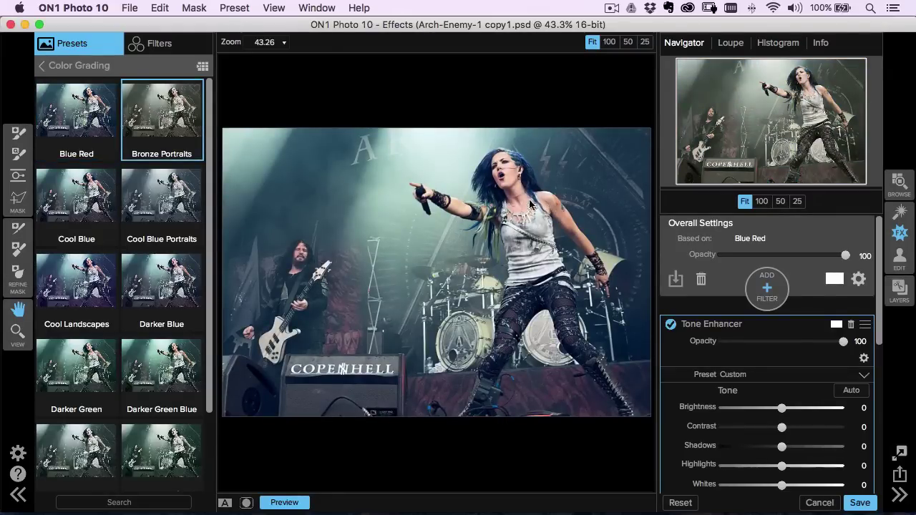
pyautogui.click(90, 128)
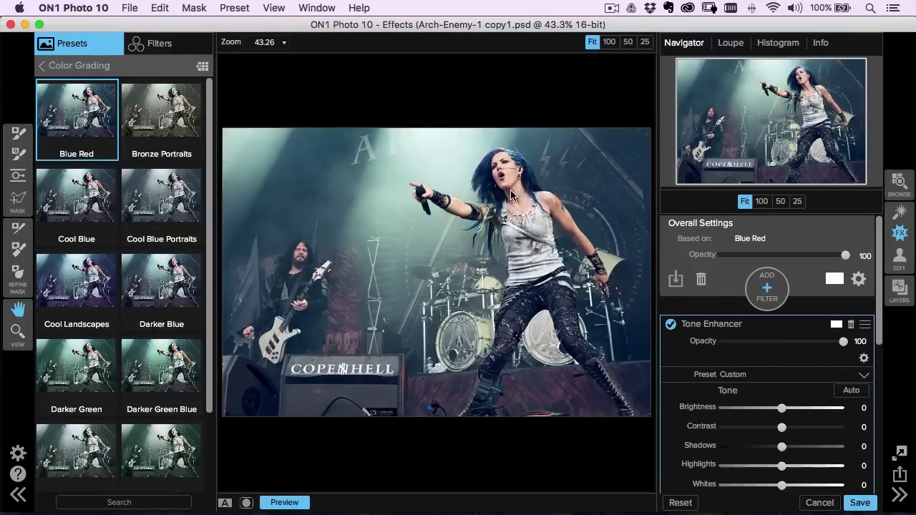
pyautogui.press('super+p')
pyautogui.press('super+p')
pyautogui.click(165, 124)
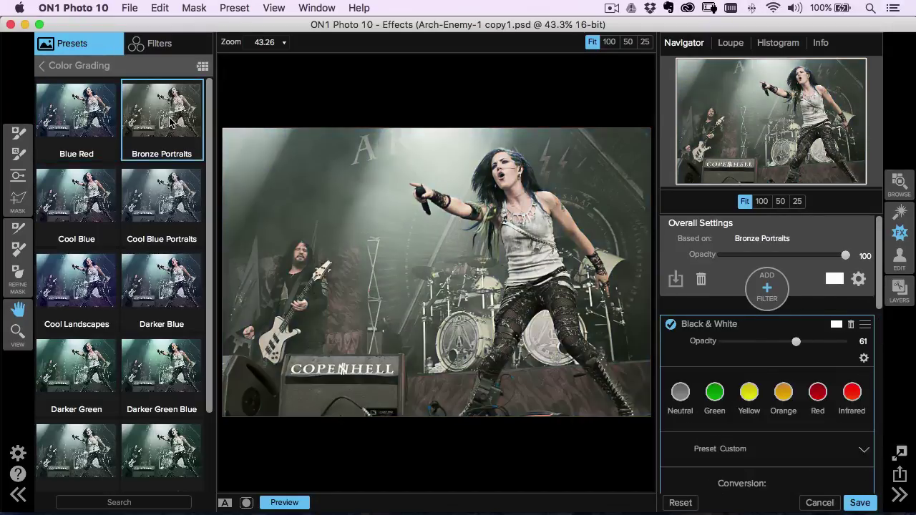
# - Apply the Brandon preset from the Hipster category again and save the concert photo
pyautogui.click(86, 68)
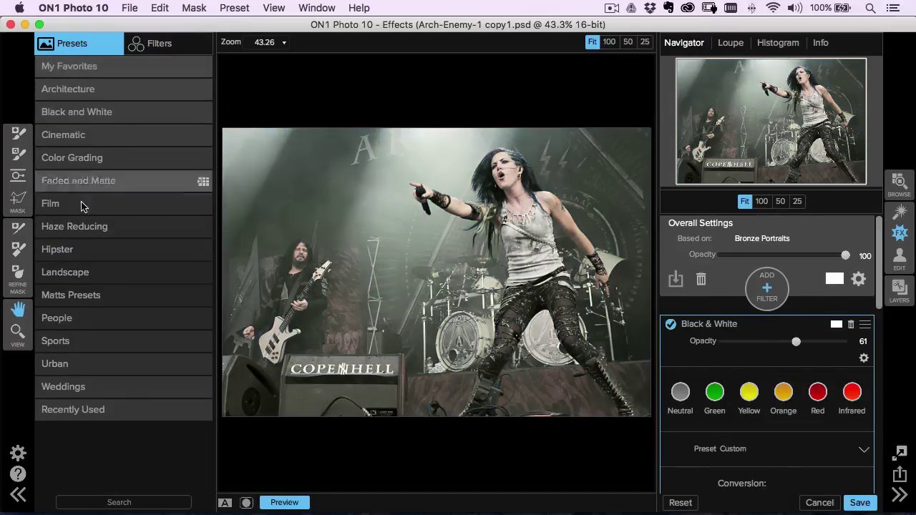
pyautogui.click(82, 249)
pyautogui.click(150, 120)
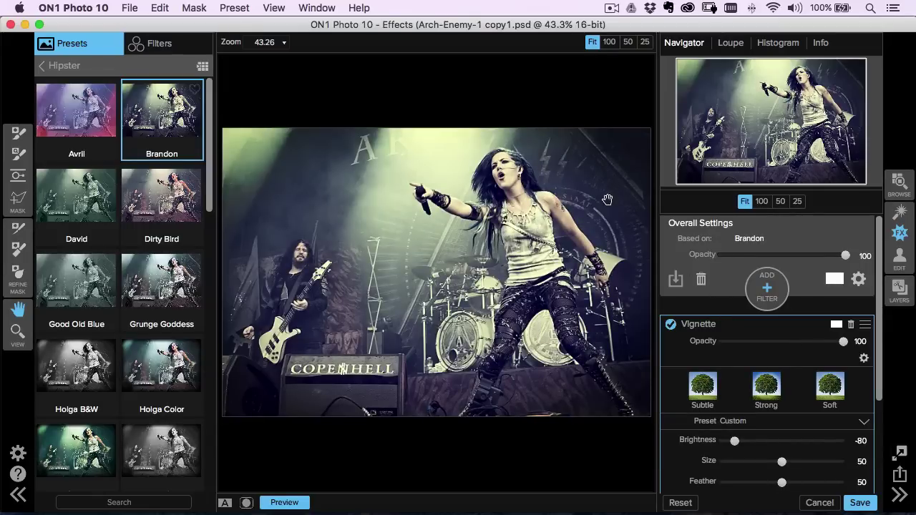
pyautogui.click(847, 503)
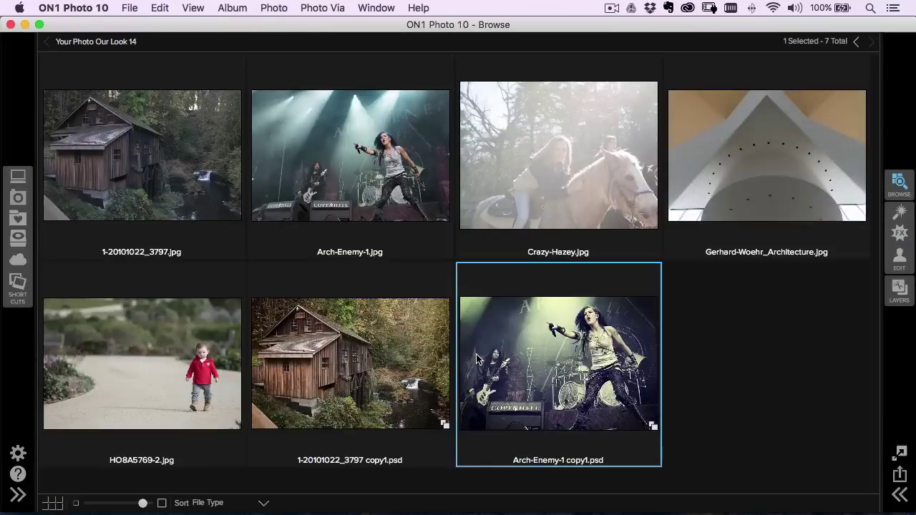
# - Compare the original Arch-Enemy-1.jpg with the edited Arch-Enemy-1 copy1.psd, viewing each one enlarged
pyautogui.click(331, 164)
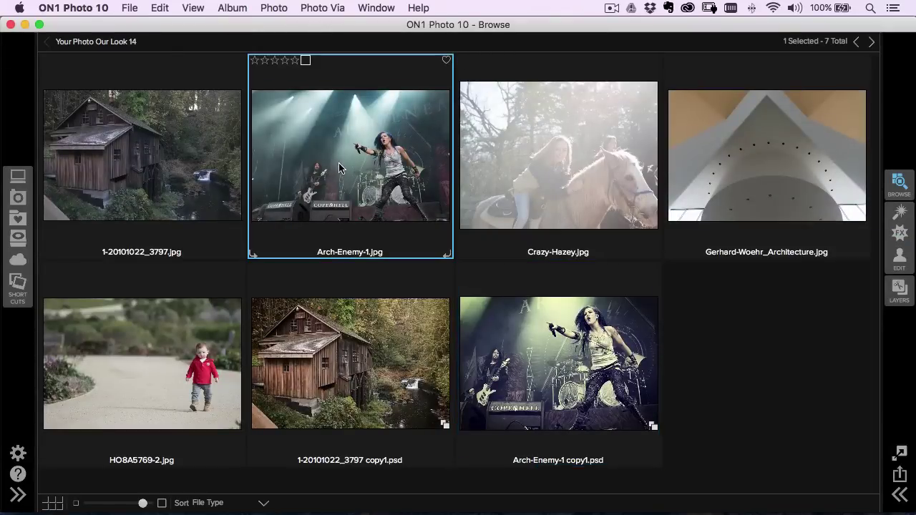
pyautogui.doubleClick(368, 193)
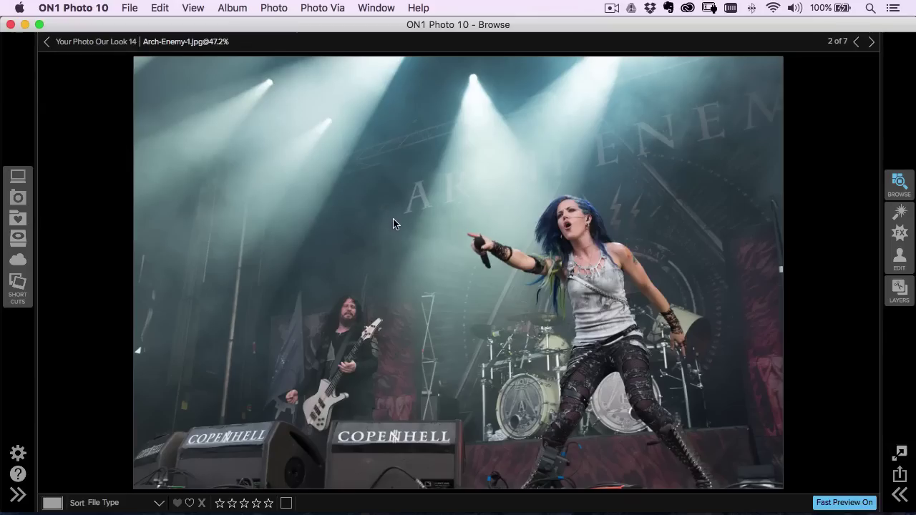
pyautogui.doubleClick(392, 218)
pyautogui.doubleClick(511, 357)
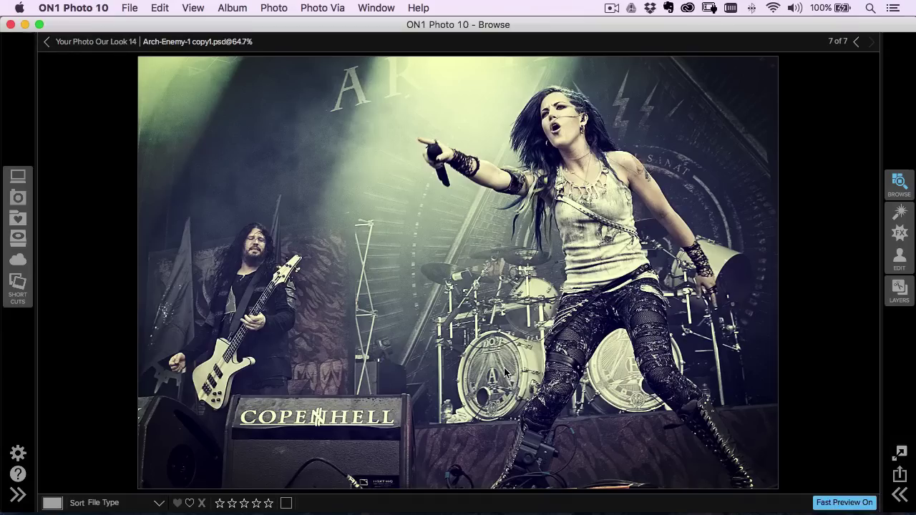
pyautogui.doubleClick(504, 372)
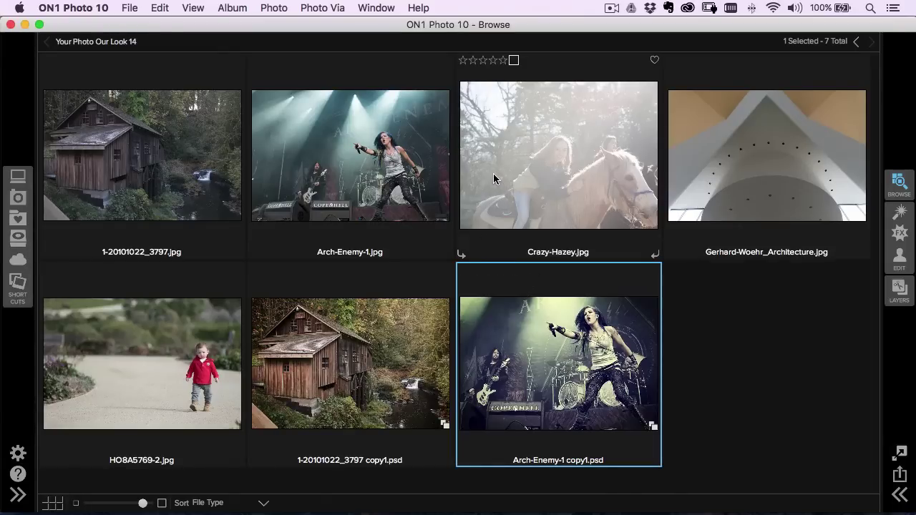
# - Switch to Lightroom and bring up Crazy-Hazey.jpg in the Develop module
pyautogui.press('super+Tab')
pyautogui.press('super+Tab')
pyautogui.press('super+Tab')
pyautogui.press('super+Tab')
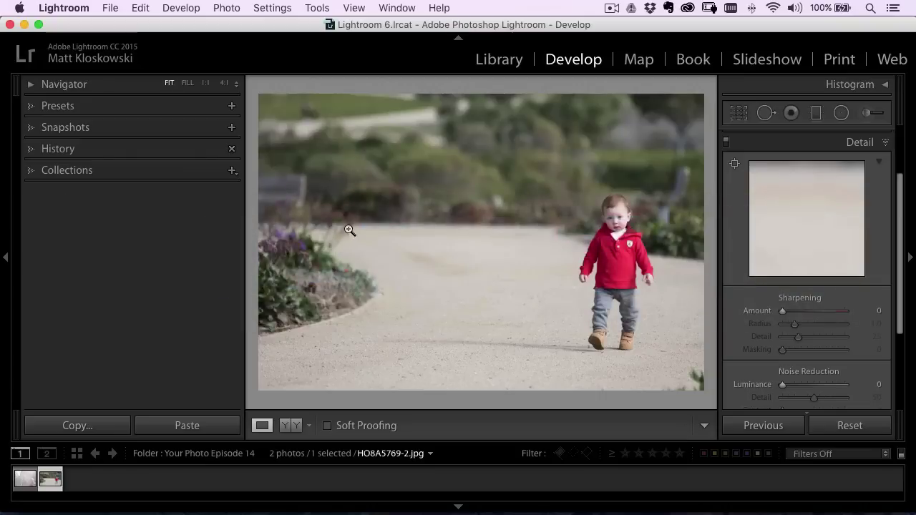
pyautogui.press('Left')
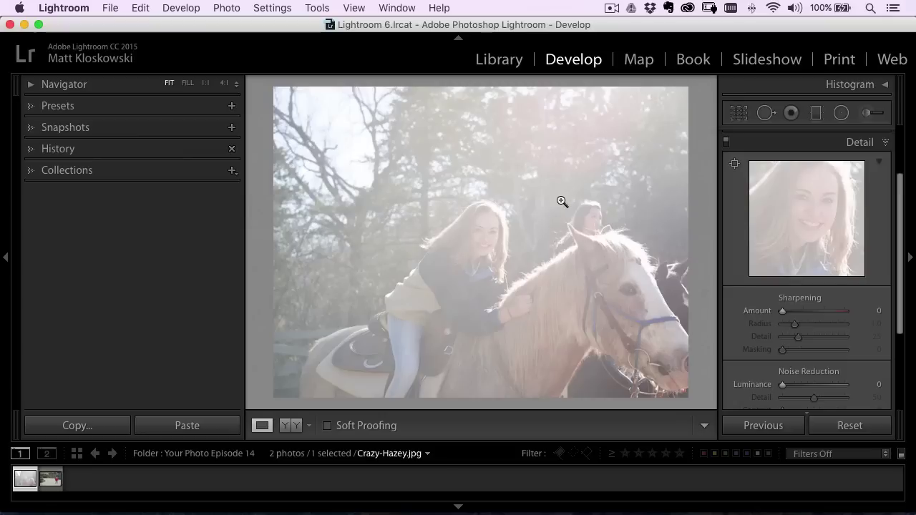
# - Crop the hazy photo tighter around the rider and the horse, trimming the trees above and the empty area beside her
pyautogui.press('r')
pyautogui.moveTo(278, 94); pyautogui.dragTo(321, 136)
pyautogui.press('Return')
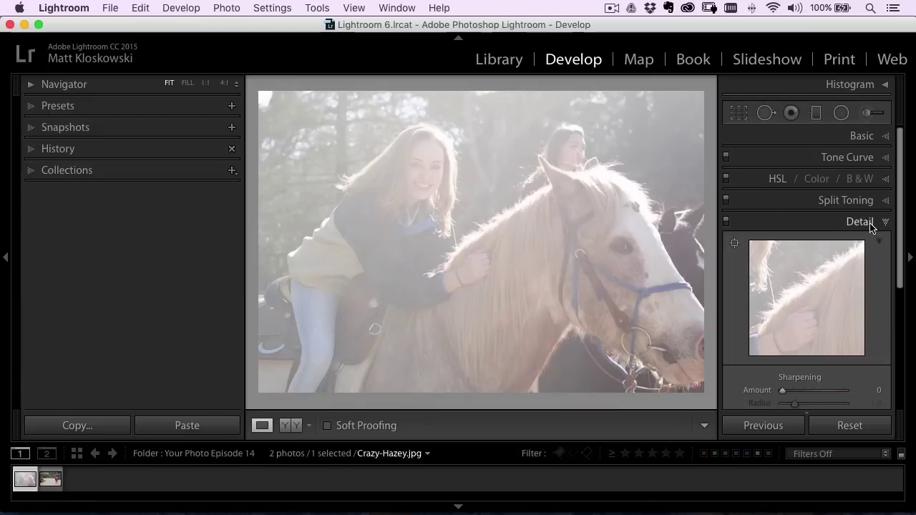
# - Raise the Dehaze Amount in the Effects settings to +100
pyautogui.click(858, 223)
pyautogui.click(849, 263)
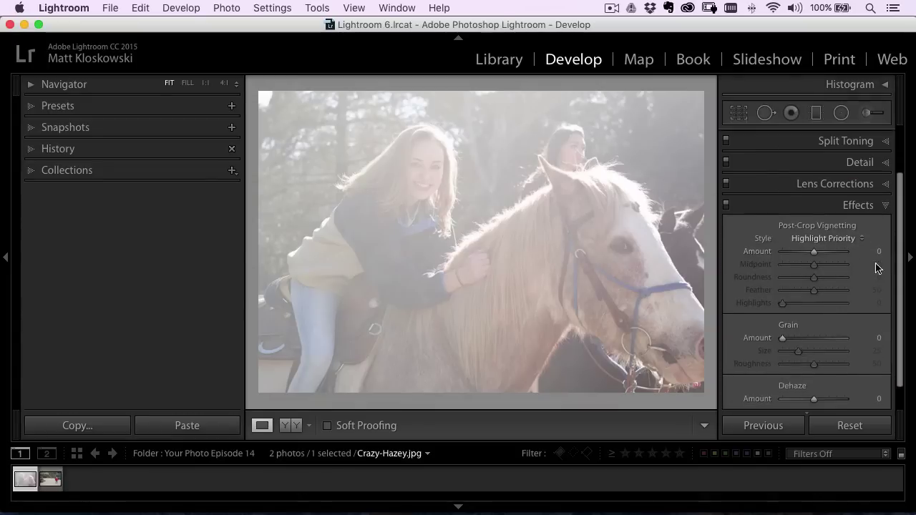
pyautogui.scroll(-2, 899, 262)
pyautogui.moveTo(813, 372); pyautogui.dragTo(846, 376)
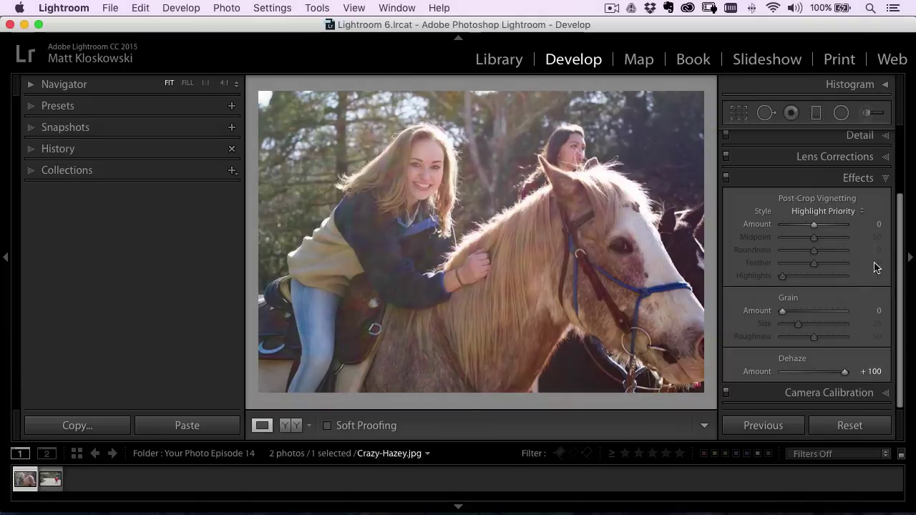
# - Add a diagonal graduated filter from the photo's upper-right sky with Exposure 0.70 and Temp 9, shifted up toward the second girl
pyautogui.moveTo(901, 260); pyautogui.dragTo(861, 143)
pyautogui.click(861, 136)
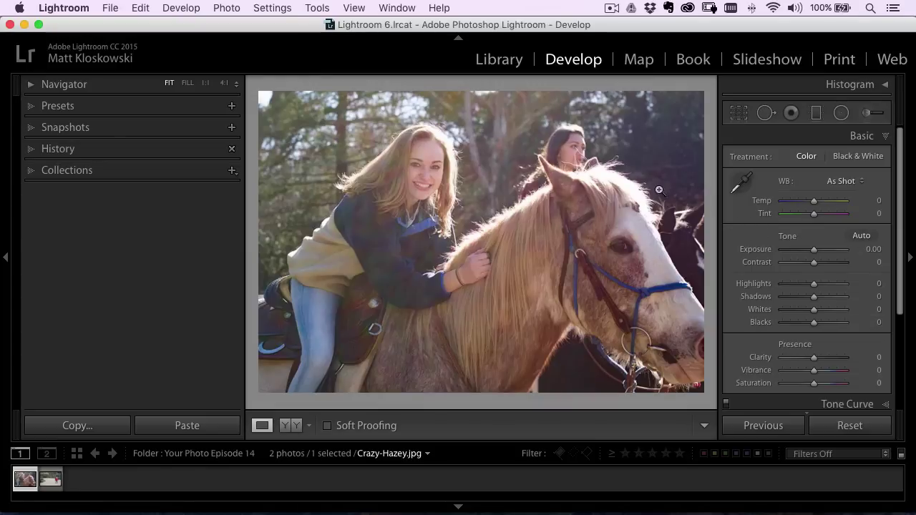
pyautogui.click(816, 114)
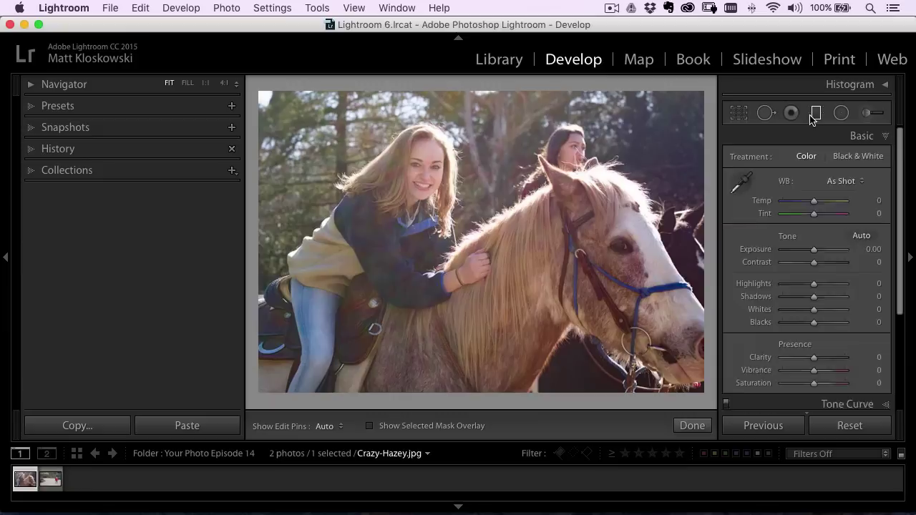
pyautogui.moveTo(817, 208); pyautogui.dragTo(821, 209)
pyautogui.moveTo(621, 98); pyautogui.dragTo(501, 279)
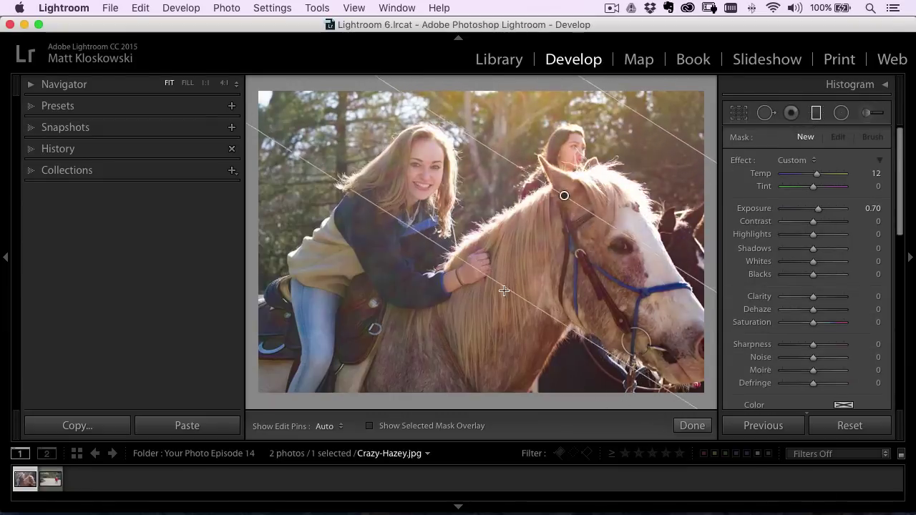
pyautogui.moveTo(566, 196); pyautogui.dragTo(525, 141)
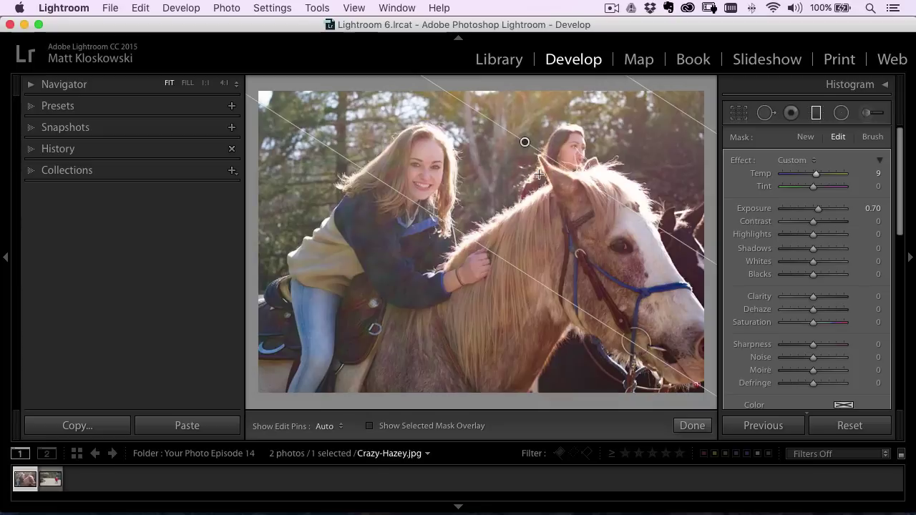
pyautogui.scroll(-5, 900, 230)
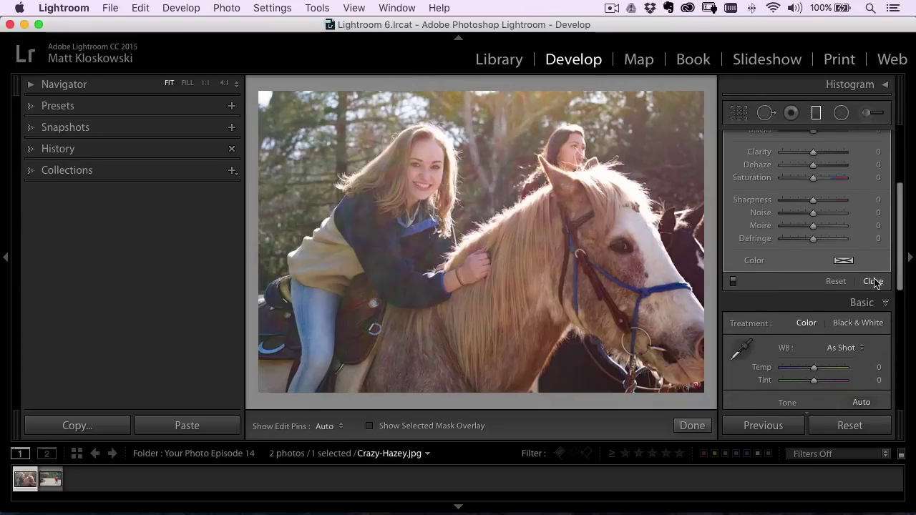
pyautogui.click(874, 282)
# - Raise the photo's overall Exposure to +0.25 in the Basic settings
pyautogui.scroll(4, 880, 215)
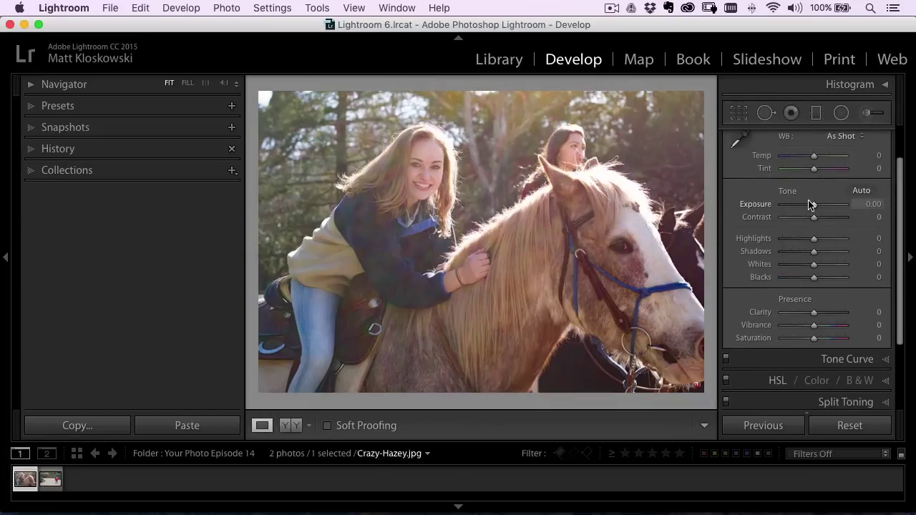
pyautogui.moveTo(814, 205); pyautogui.dragTo(819, 207)
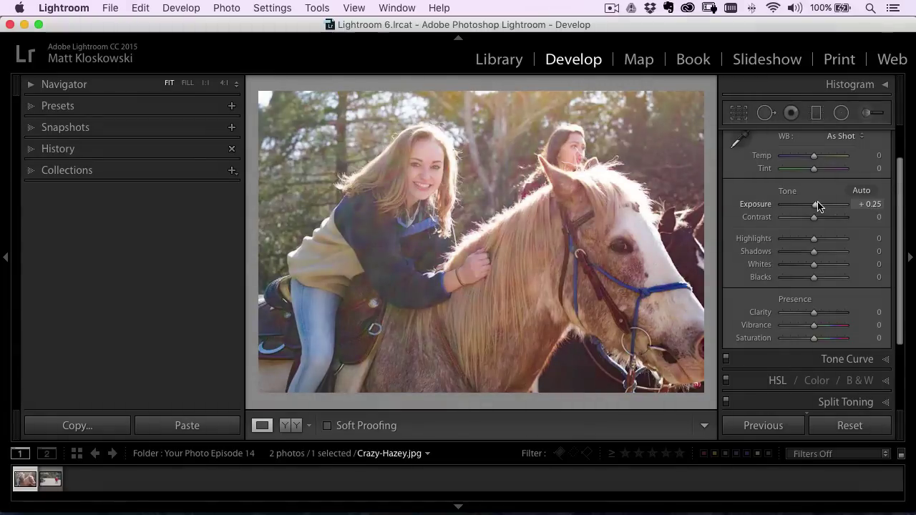
pyautogui.scroll(-3, 897, 258)
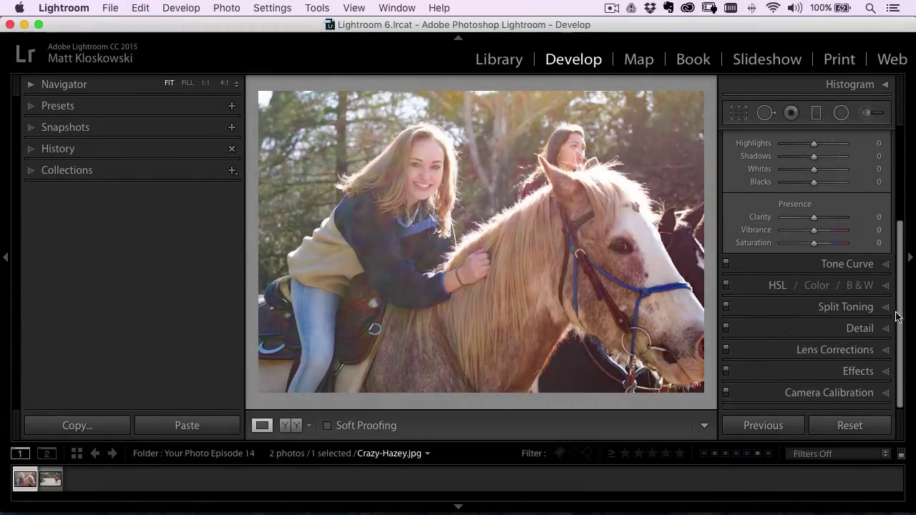
pyautogui.scroll(4, 892, 339)
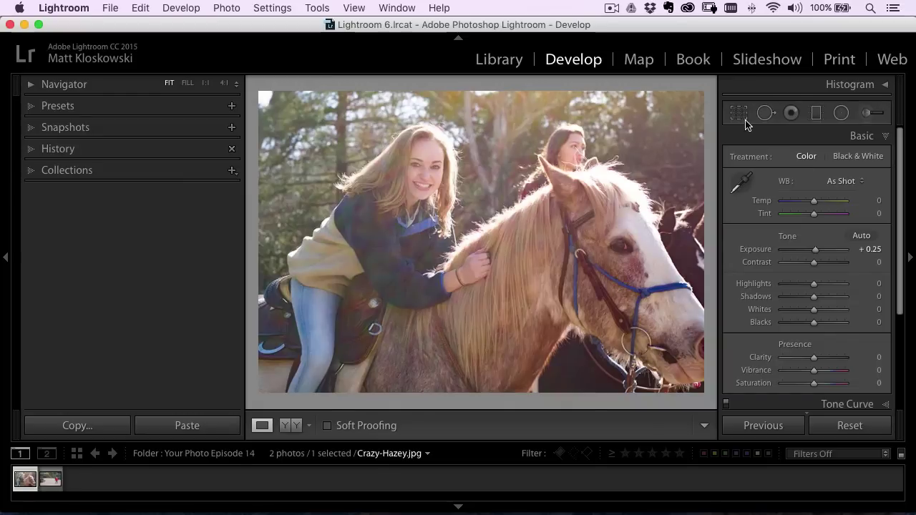
# - Lower the Dehaze Amount in the Effects settings to +96
pyautogui.moveTo(900, 183); pyautogui.dragTo(873, 362)
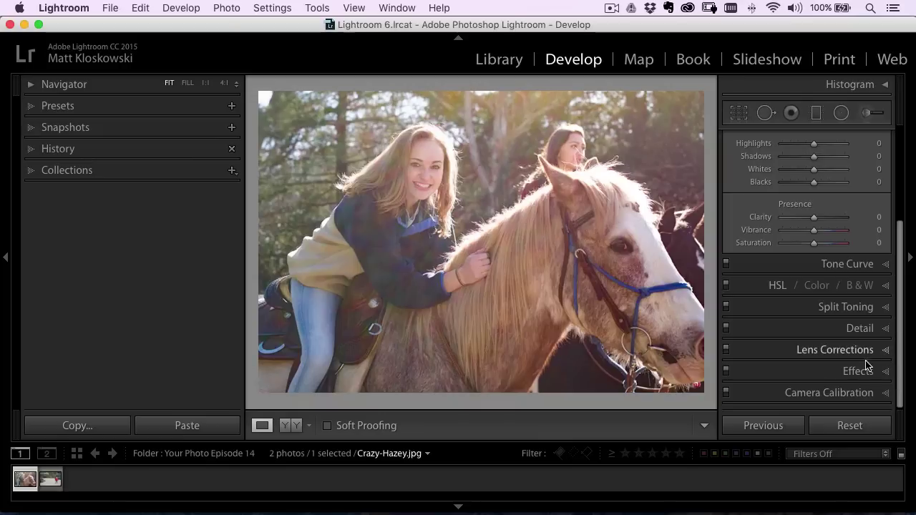
pyautogui.click(853, 372)
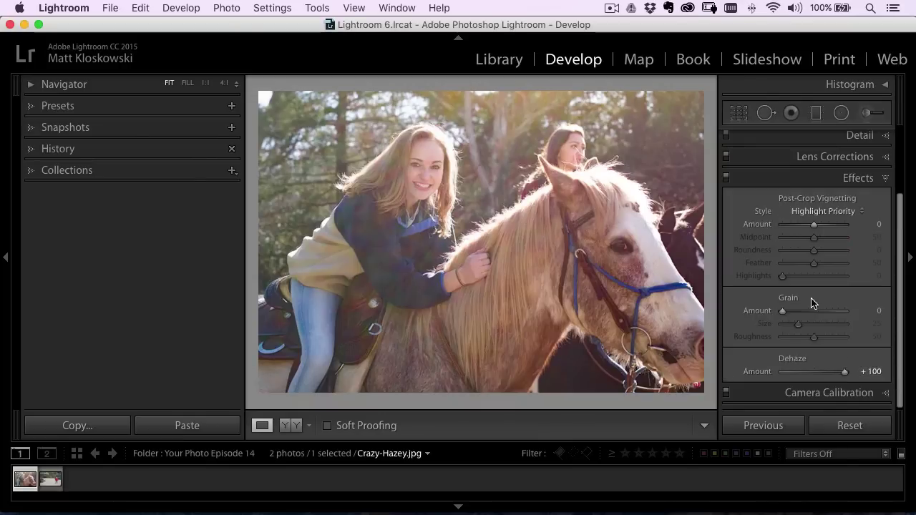
pyautogui.moveTo(845, 372); pyautogui.dragTo(844, 373)
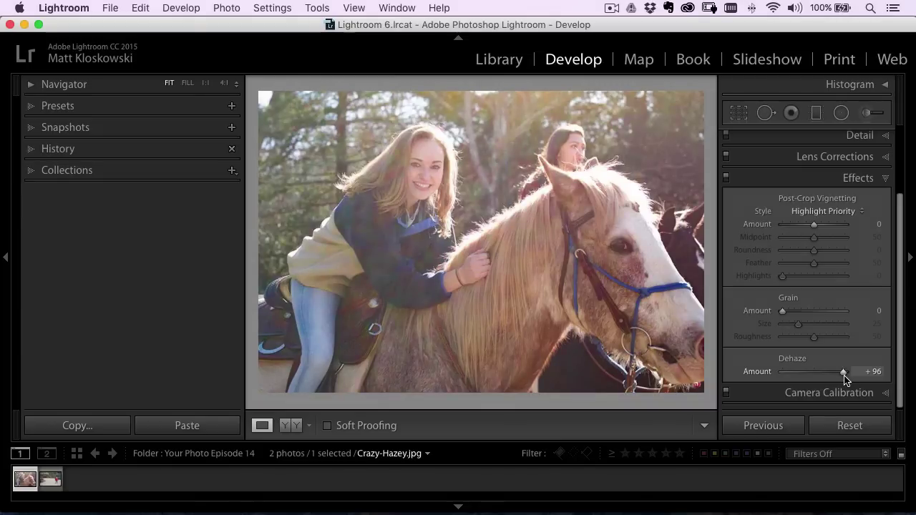
# - Send a copy of Crazy-Hazey.jpg with its Lightroom adjustments to ON1 Photo 10 Effects for external editing
pyautogui.click(222, 10)
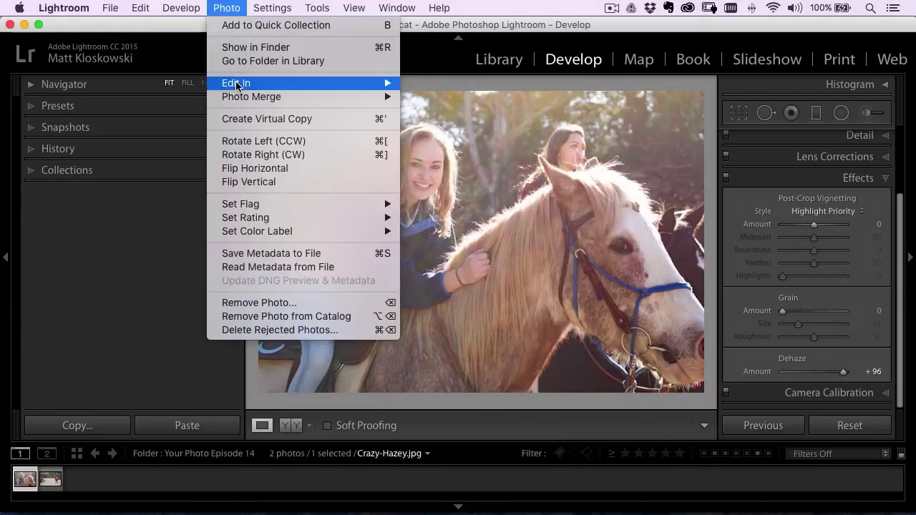
pyautogui.moveTo(358, 83)
pyautogui.click(501, 161)
pyautogui.click(556, 309)
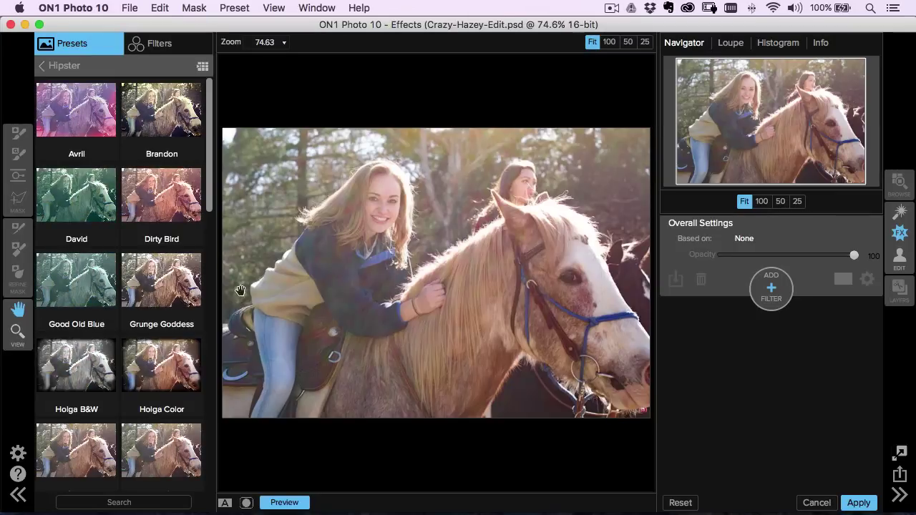
# - Add a Sunshine filter to the horse photo and bring up the thumbnails of the Sunshine presets
pyautogui.click(772, 293)
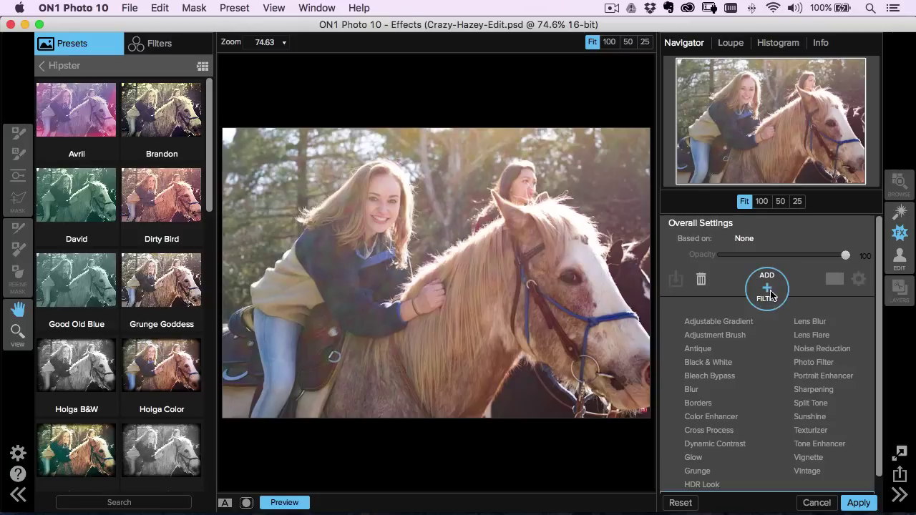
pyautogui.click(808, 417)
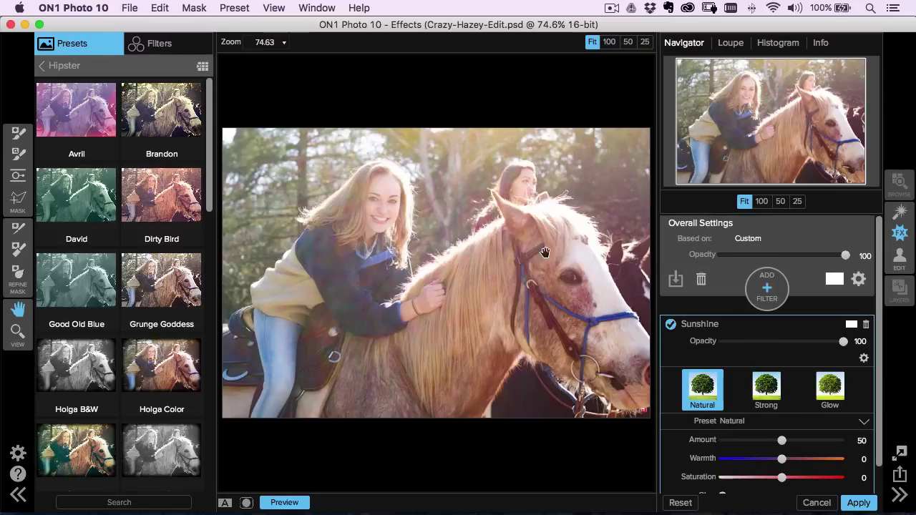
pyautogui.click(146, 45)
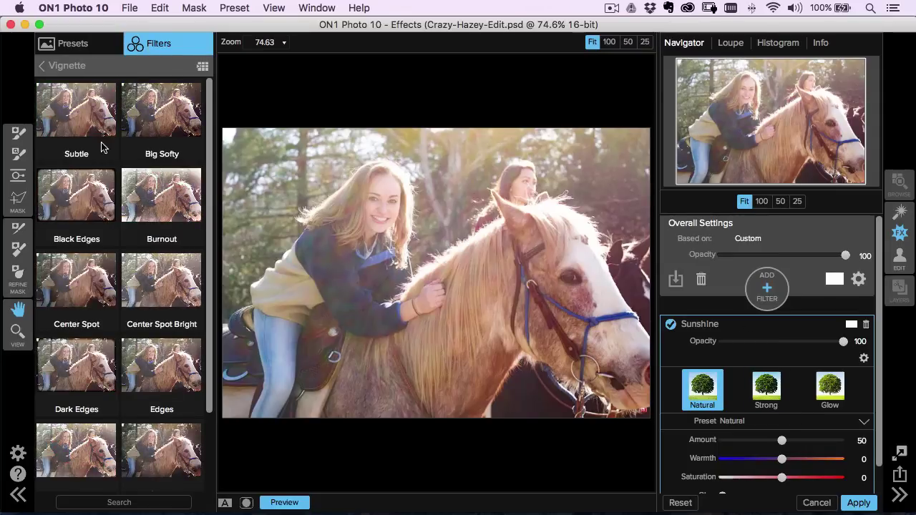
pyautogui.click(81, 69)
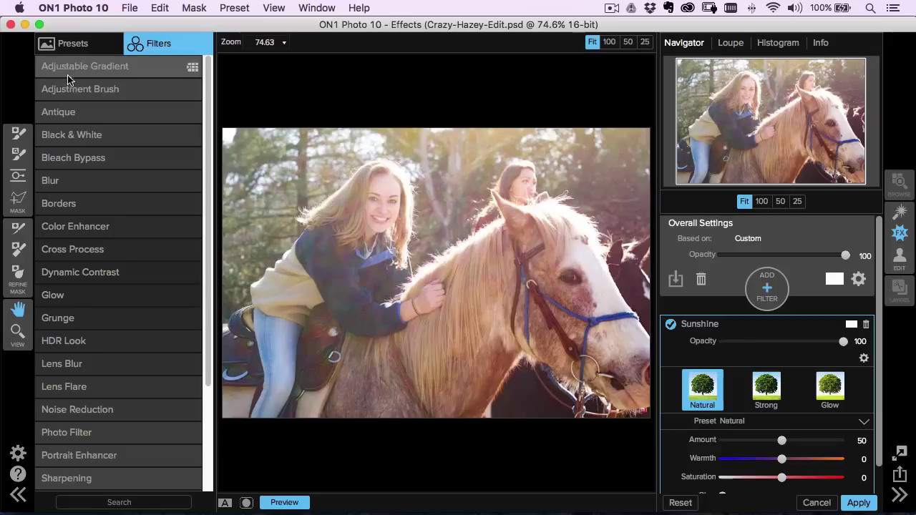
pyautogui.scroll(-5, 194, 315)
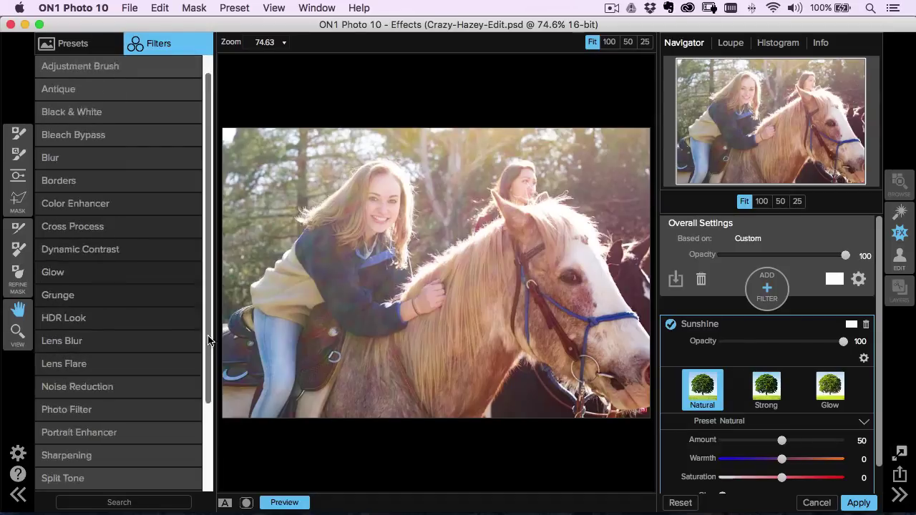
pyautogui.click(78, 408)
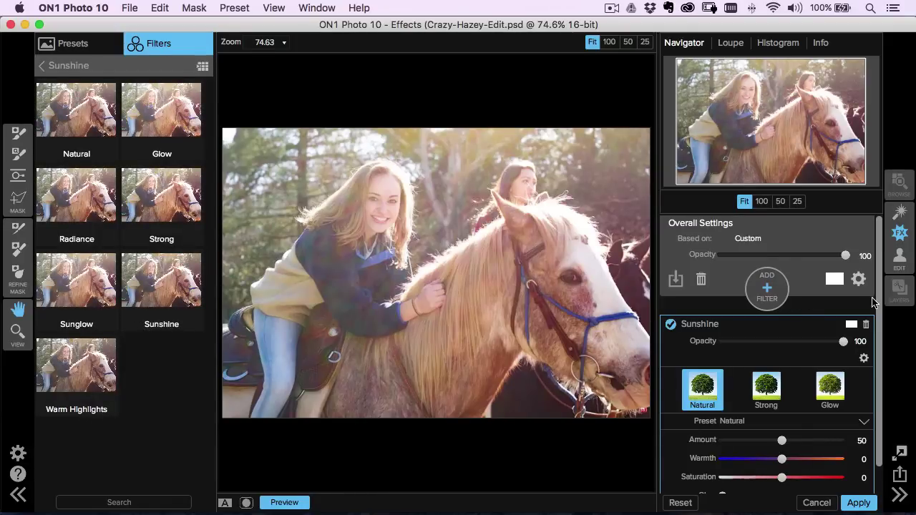
# - Set the Sunshine filter's Warmth to 15
pyautogui.scroll(-2, 878, 304)
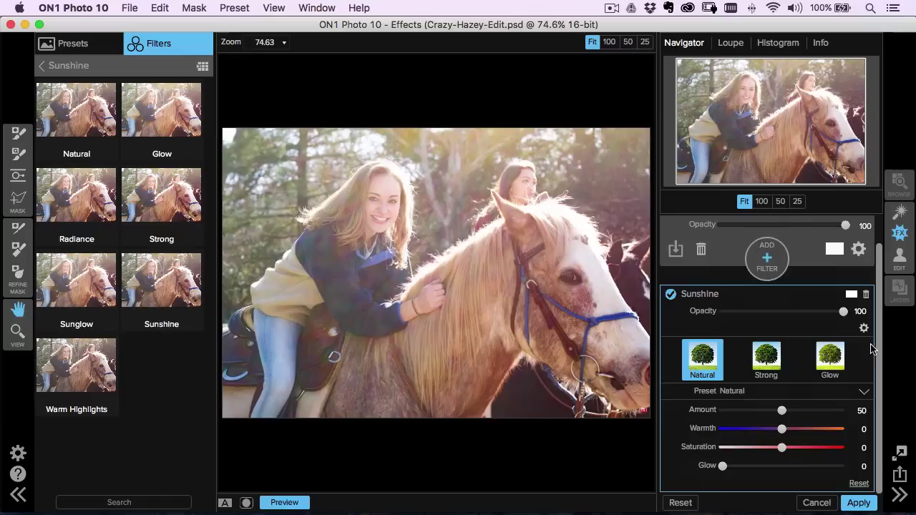
pyautogui.moveTo(781, 428); pyautogui.dragTo(790, 429)
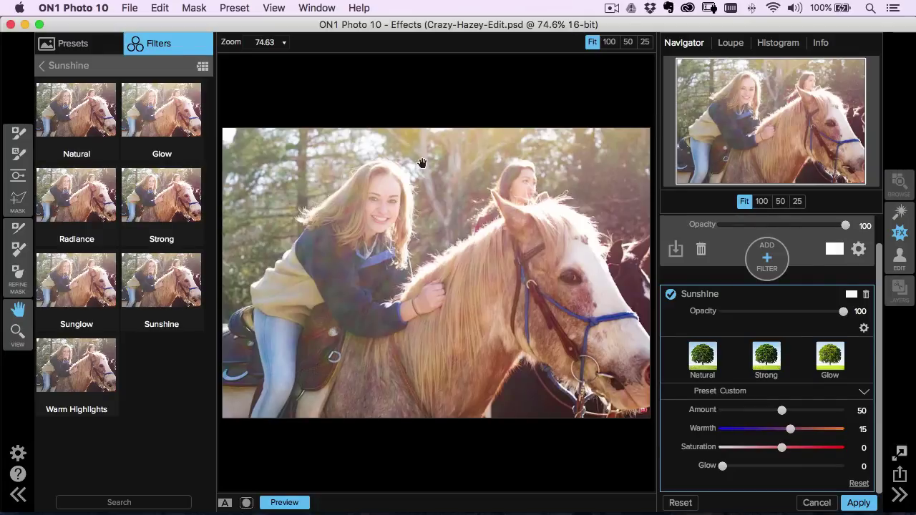
# - Add a Vignette filter with the Big Softy preset and lower its Opacity to 82
pyautogui.click(766, 262)
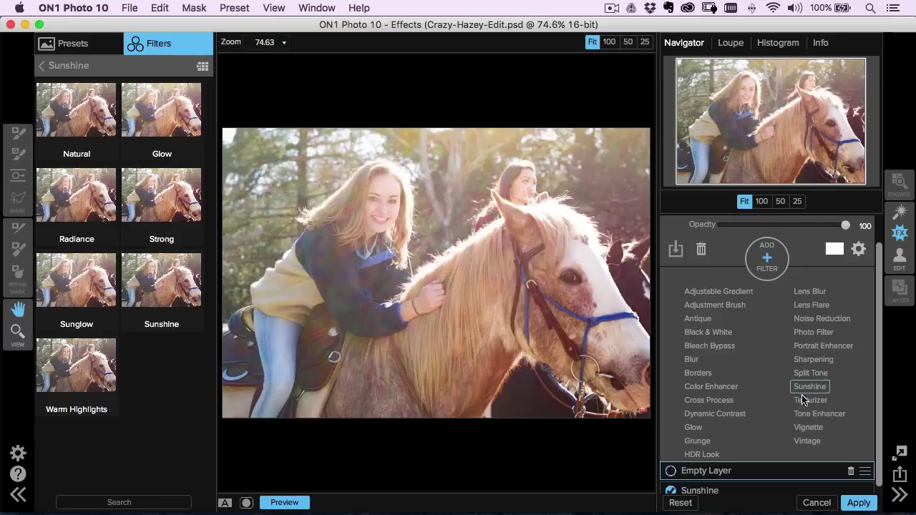
pyautogui.click(807, 429)
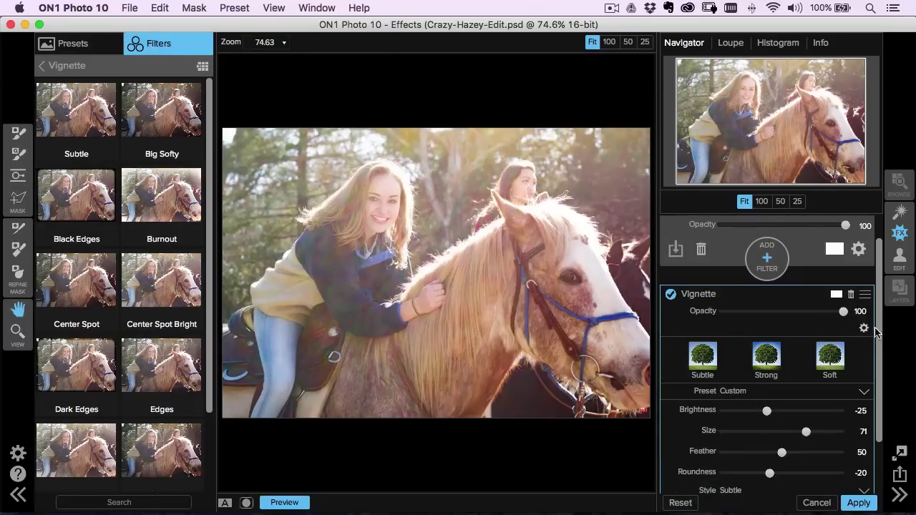
pyautogui.scroll(-2, 878, 372)
pyautogui.click(752, 322)
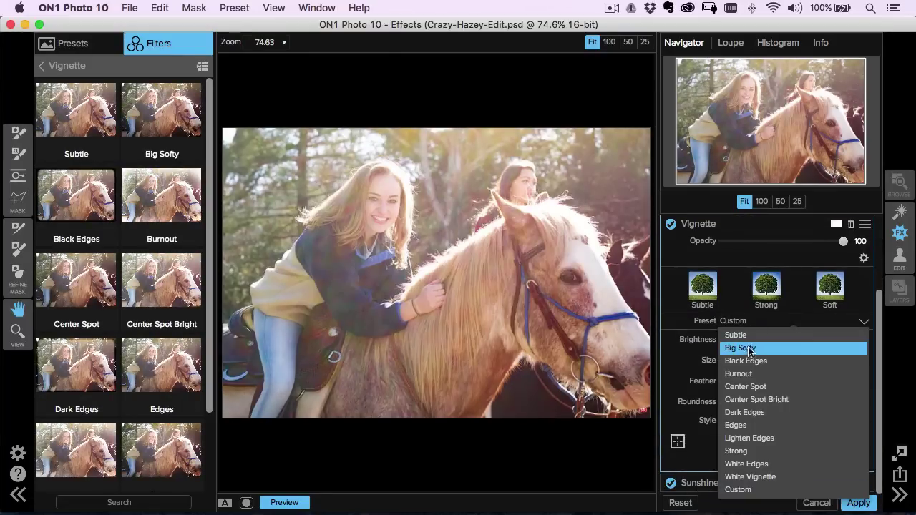
pyautogui.click(740, 347)
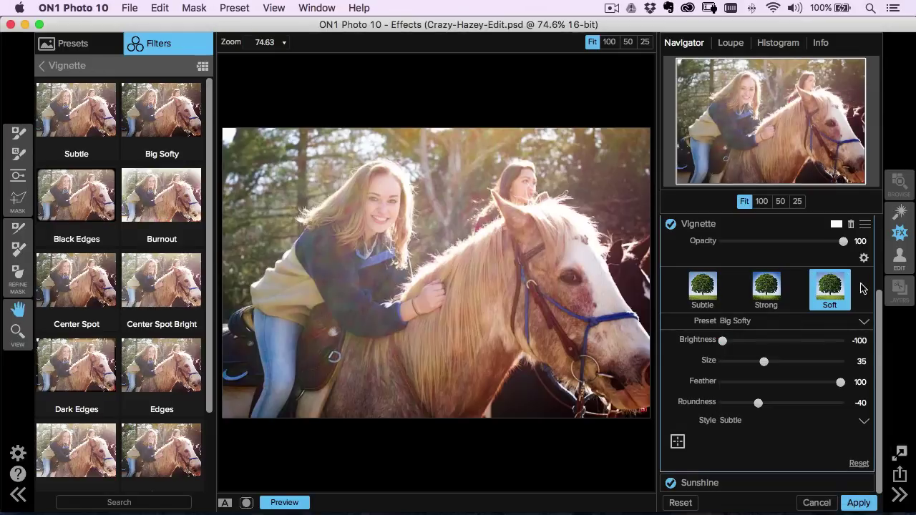
pyautogui.moveTo(842, 244); pyautogui.dragTo(820, 245)
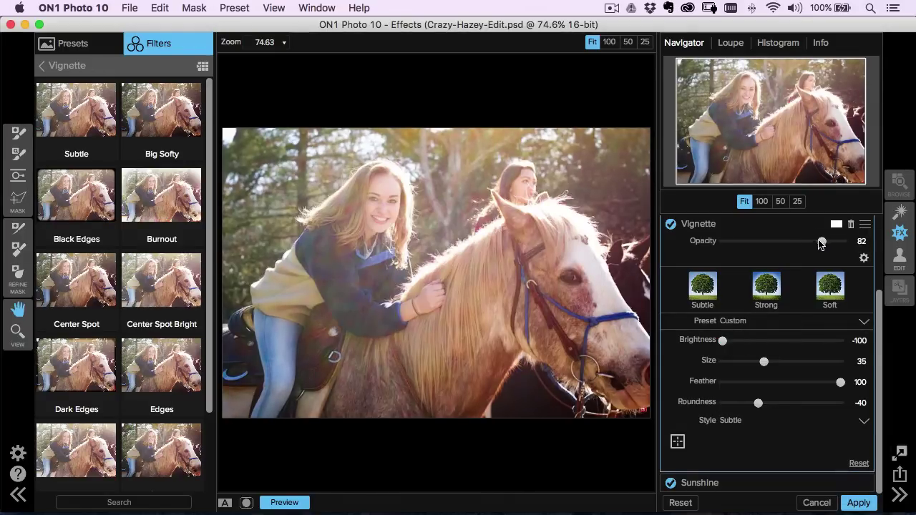
# - Compare the filtered photo with the original, and apply the effects to return to Lightroom
pyautogui.press('super+p')
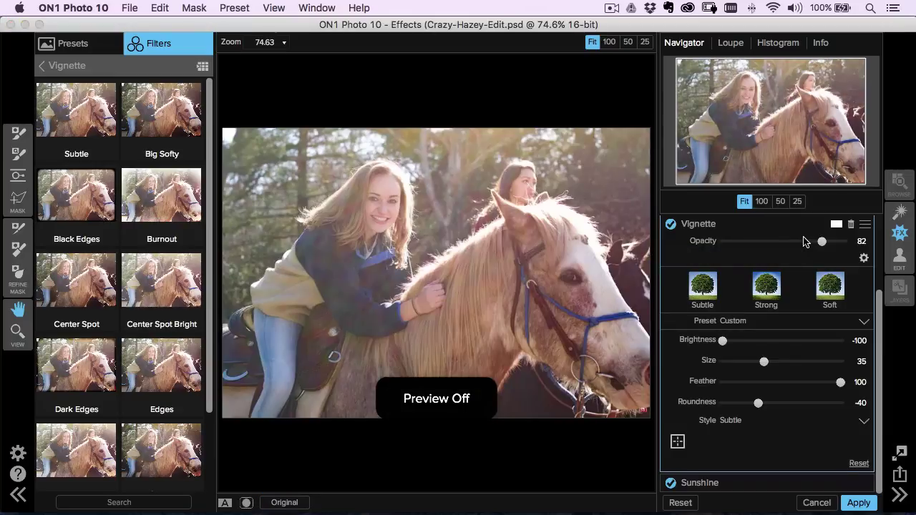
pyautogui.press('super+p')
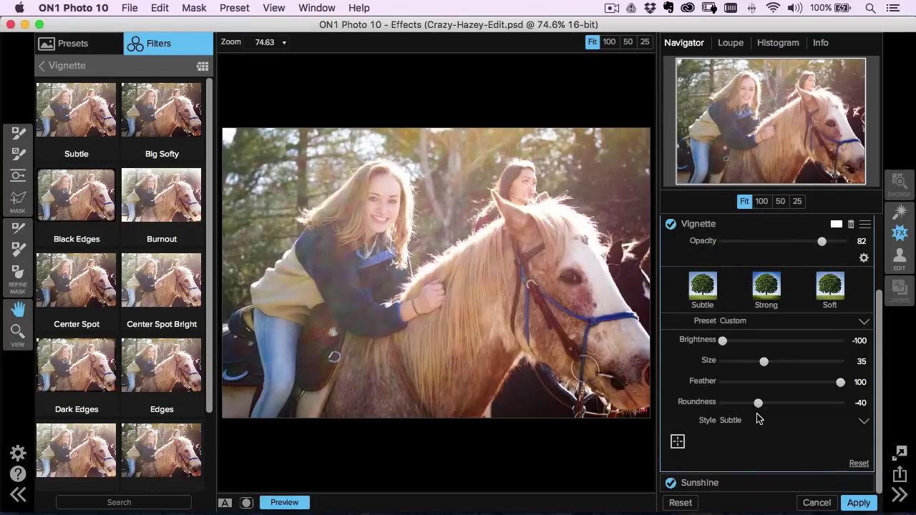
pyautogui.click(873, 505)
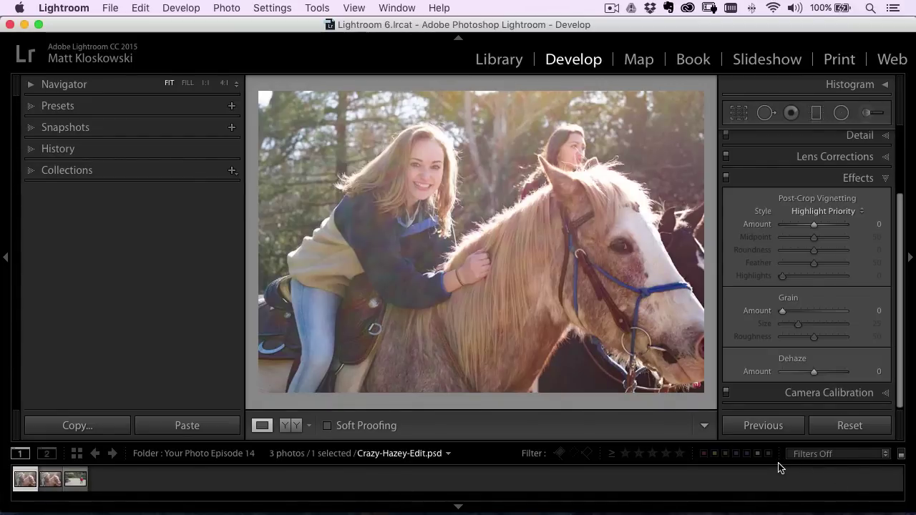
# - Reset all Develop adjustments on the source Crazy-Hazey.jpg, and select Crazy-Hazey-Edit.psd again
pyautogui.click(52, 481)
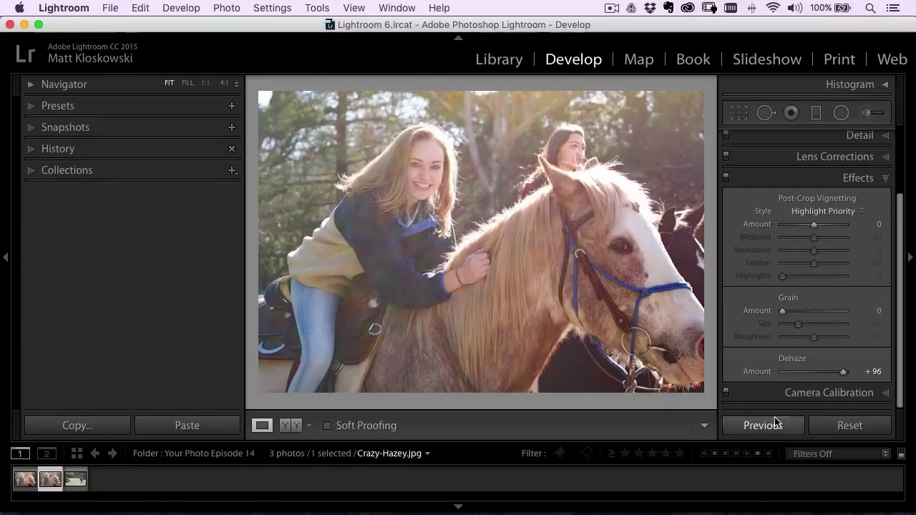
pyautogui.click(837, 427)
pyautogui.click(21, 482)
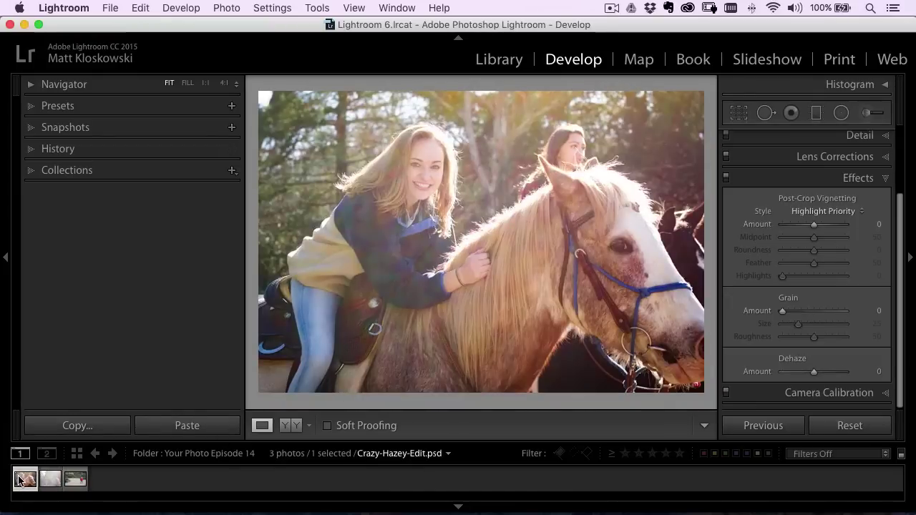
# - Compare the edited horse photo with the hazy original in Lights Out view with the surrounding panels hidden
pyautogui.press('shift')
pyautogui.press('l')
pyautogui.press('l')
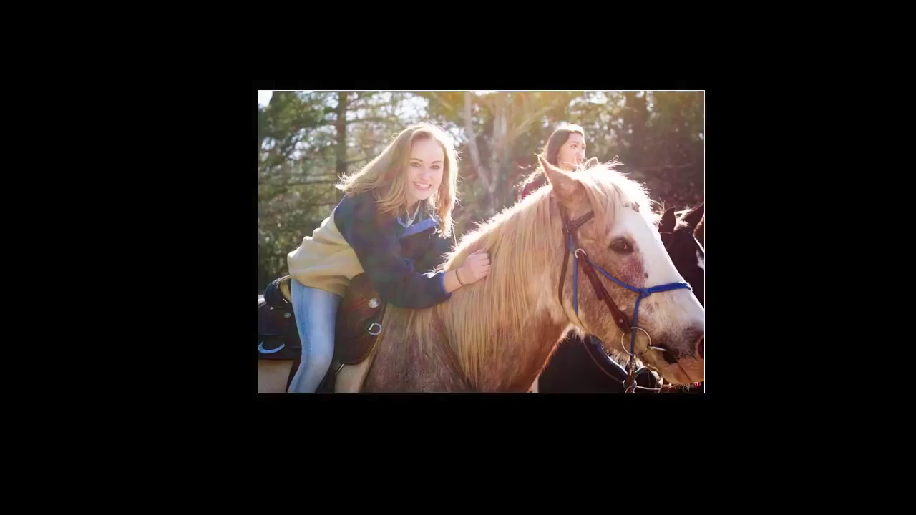
pyautogui.press('\\')
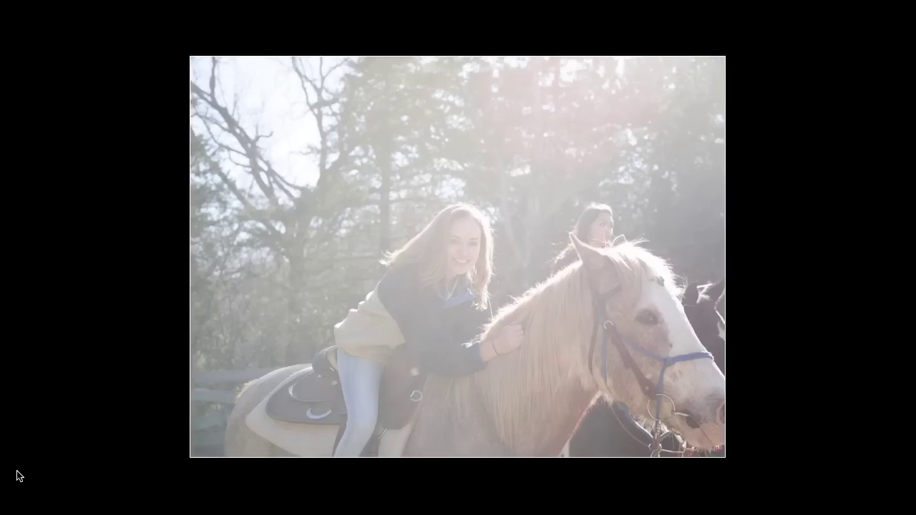
pyautogui.press('\\')
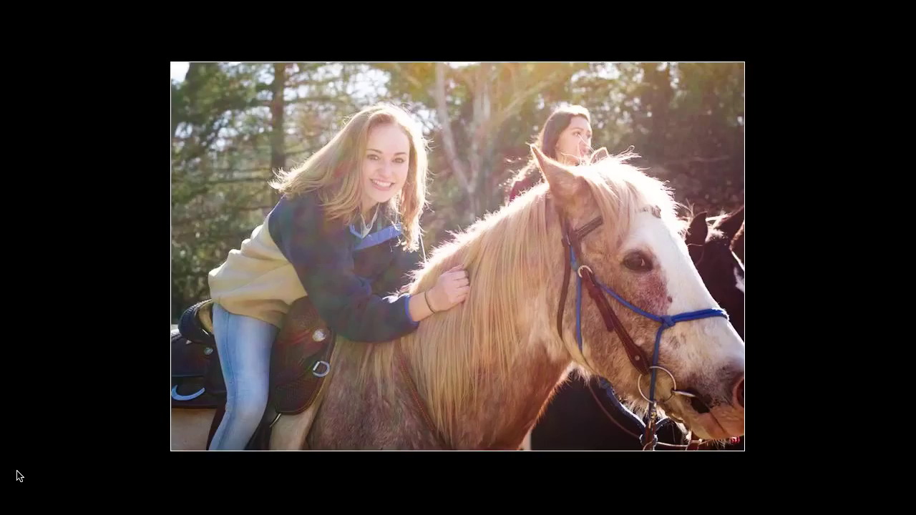
pyautogui.press('l')
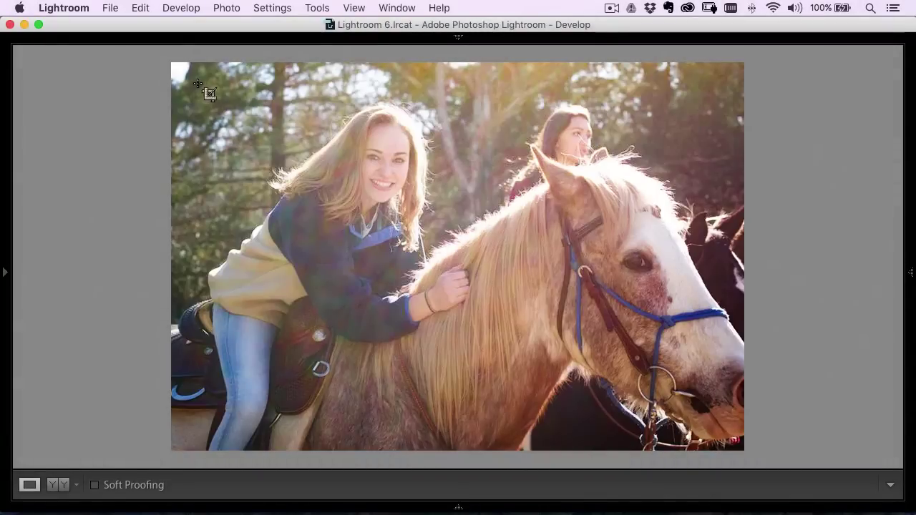
# - Crop Crazy-Hazey-Edit.psd slightly tighter from its upper-left corner to trim the bright patch of sky
pyautogui.press('r')
pyautogui.moveTo(162, 55); pyautogui.dragTo(172, 65)
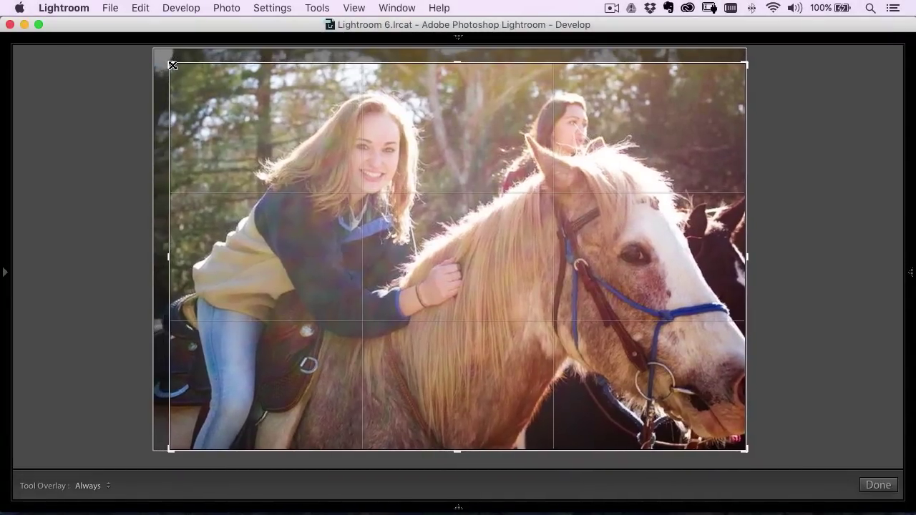
pyautogui.press('Return')
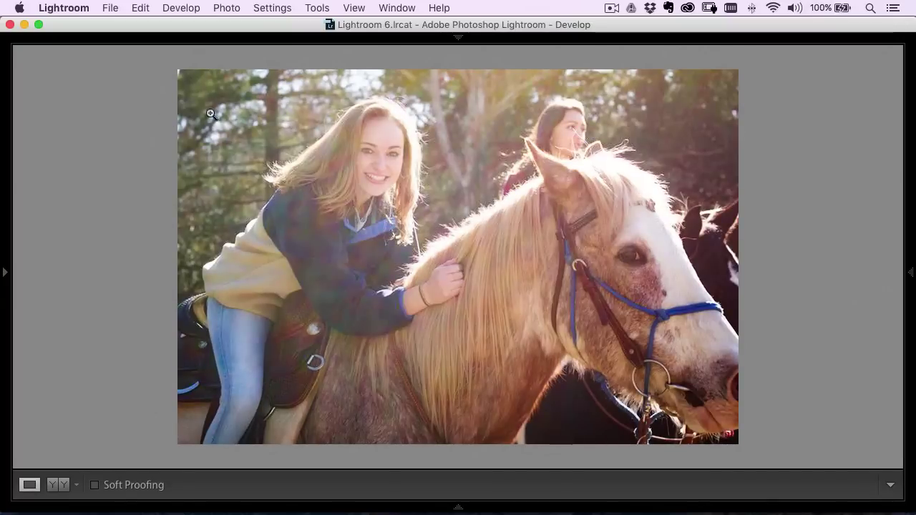
# - Open the photo of the toddler in the red jacket from the Library grid in the Develop module
pyautogui.press('g')
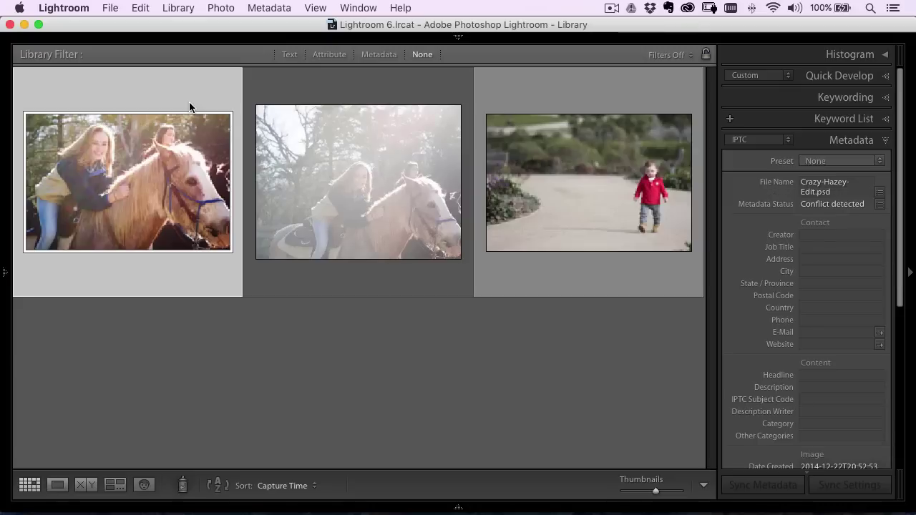
pyautogui.press('Tab')
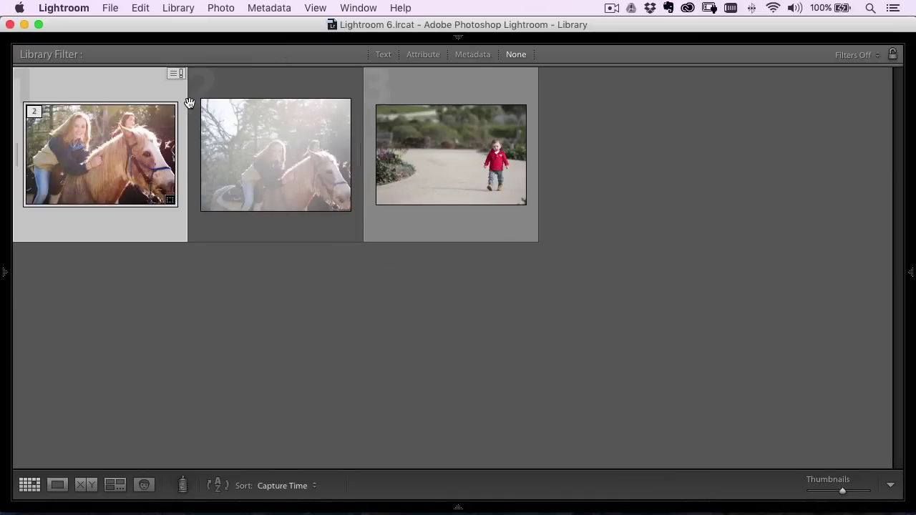
pyautogui.click(451, 159)
pyautogui.press('d')
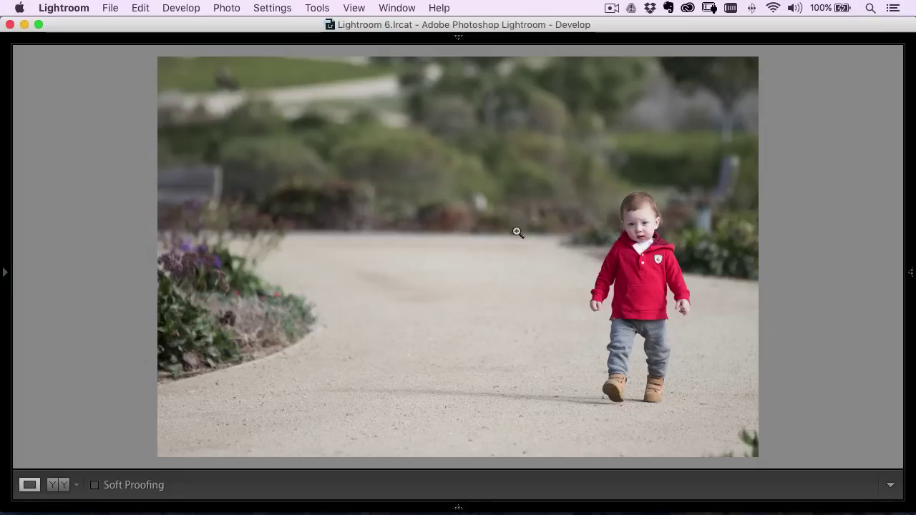
# - Crop the toddler photo tighter from its upper-left and lower-right corners, keeping the child on the right side
pyautogui.press('r')
pyautogui.moveTo(157, 56); pyautogui.dragTo(217, 81)
pyautogui.moveTo(697, 415); pyautogui.dragTo(681, 410)
pyautogui.press('Return')
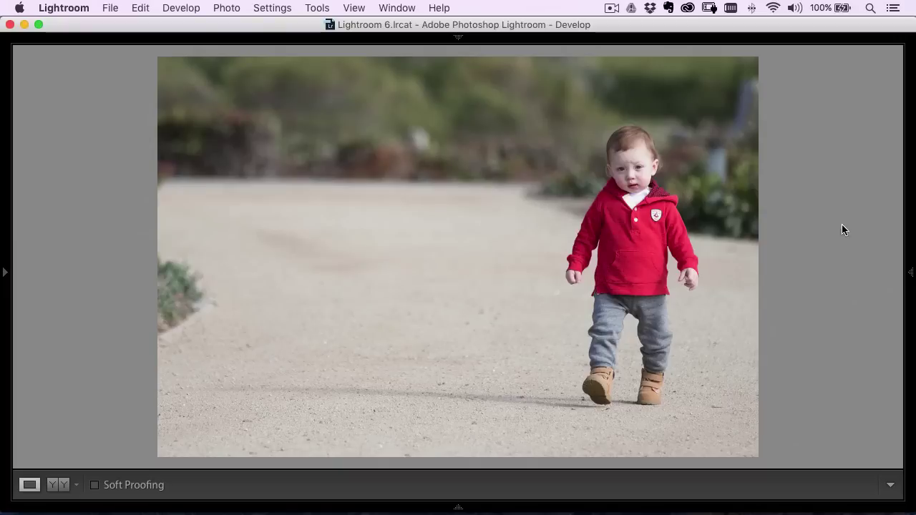
# - Set the toddler photo's Whites to +38, Blacks to -32 and Temp to +3 in the Basic settings
pyautogui.click(911, 275)
pyautogui.click(855, 107)
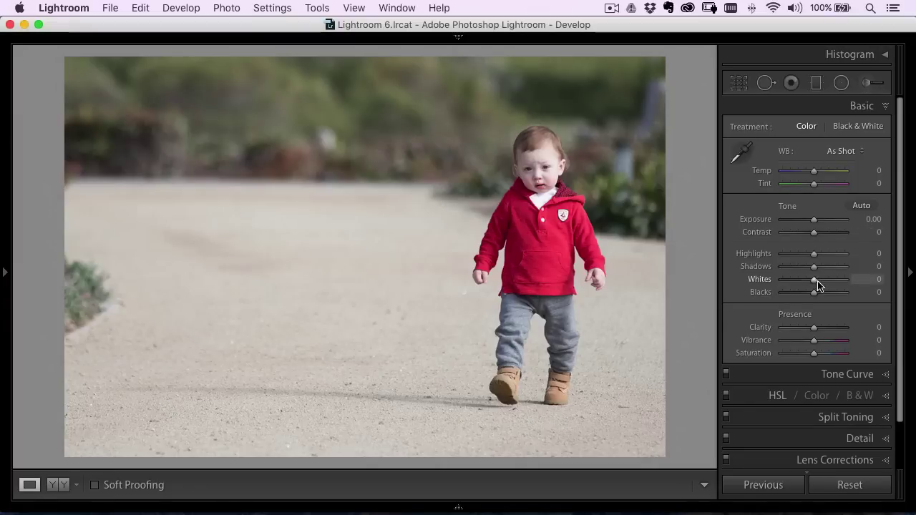
pyautogui.moveTo(816, 283)
pyautogui.mouseDown()
pyautogui.moveTo(828, 280)
pyautogui.moveTo(804, 295)
pyautogui.mouseUp()
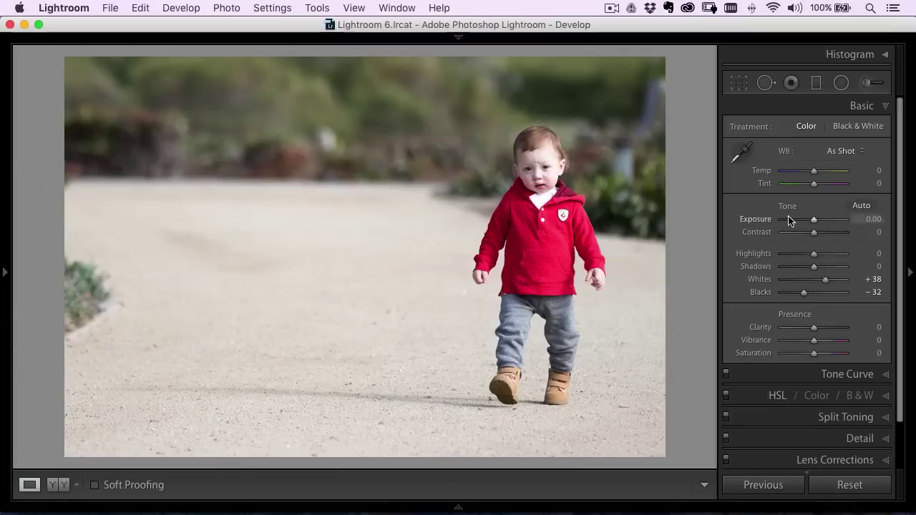
pyautogui.moveTo(813, 172); pyautogui.dragTo(814, 176)
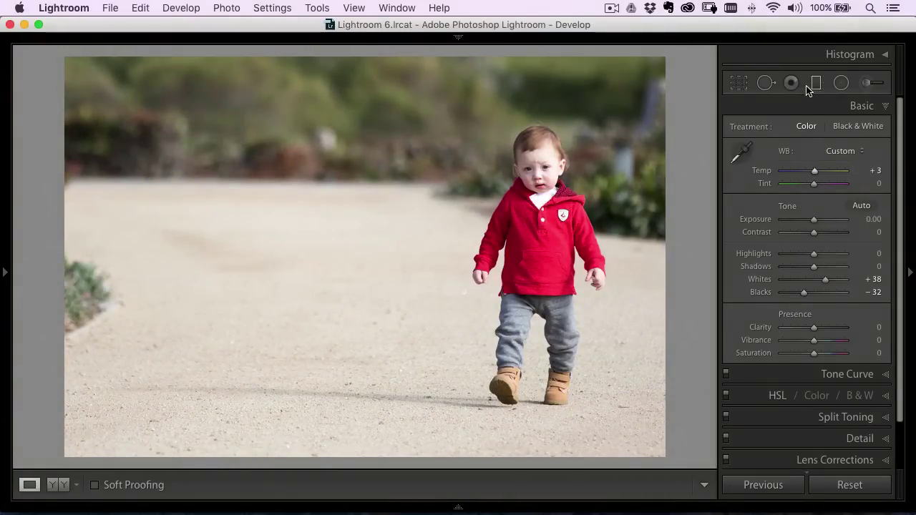
# - Darken the bright path around the toddler with an Adjustment Brush at Exposure -0.67, toggling the edit pins while painting
pyautogui.click(874, 84)
pyautogui.moveTo(814, 179); pyautogui.dragTo(801, 179)
pyautogui.doubleClick(761, 143)
pyautogui.press('h')
pyautogui.scroll(4, 170, 239)
pyautogui.click(100, 224)
pyautogui.moveTo(224, 201)
pyautogui.mouseDown()
pyautogui.moveTo(465, 192)
pyautogui.moveTo(419, 264)
pyautogui.moveTo(475, 298)
pyautogui.moveTo(420, 256)
pyautogui.moveTo(179, 243)
pyautogui.moveTo(123, 307)
pyautogui.moveTo(152, 303)
pyautogui.moveTo(93, 365)
pyautogui.moveTo(272, 440)
pyautogui.moveTo(576, 425)
pyautogui.moveTo(584, 440)
pyautogui.moveTo(609, 447)
pyautogui.moveTo(657, 379)
pyautogui.moveTo(652, 254)
pyautogui.moveTo(588, 386)
pyautogui.moveTo(534, 346)
pyautogui.moveTo(493, 336)
pyautogui.moveTo(429, 358)
pyautogui.moveTo(389, 265)
pyautogui.moveTo(337, 337)
pyautogui.mouseUp()
pyautogui.moveTo(223, 409)
pyautogui.mouseDown()
pyautogui.moveTo(286, 289)
pyautogui.moveTo(291, 260)
pyautogui.moveTo(111, 398)
pyautogui.moveTo(194, 394)
pyautogui.moveTo(346, 354)
pyautogui.moveTo(172, 437)
pyautogui.moveTo(375, 387)
pyautogui.moveTo(404, 359)
pyautogui.mouseUp()
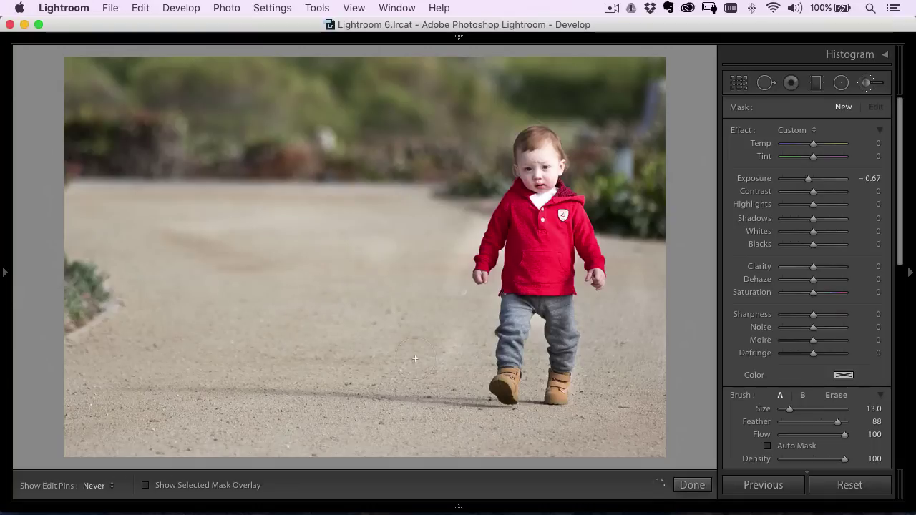
pyautogui.press('h')
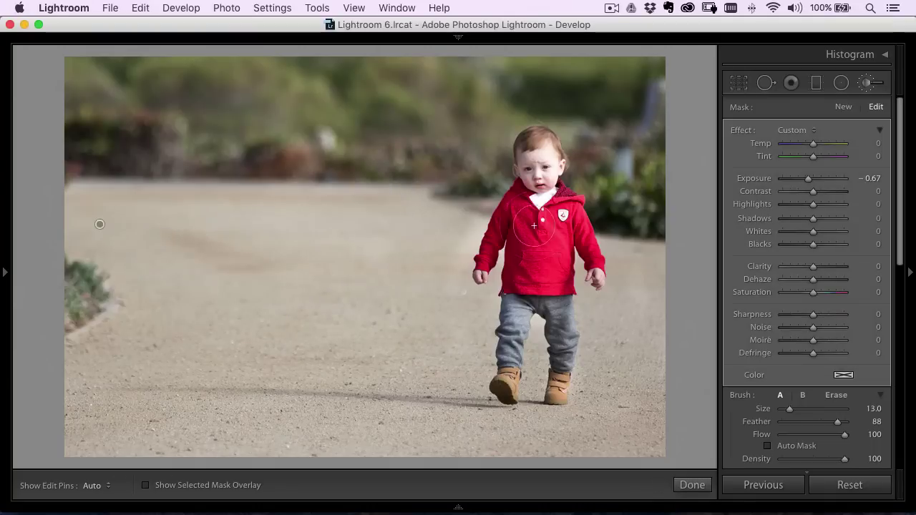
# - Refine the Adjustment Brush effect on the path to Exposure -0.56 and Clarity 32, checking it with the edit pin toggled
pyautogui.press('h')
pyautogui.press('h')
pyautogui.moveTo(807, 180); pyautogui.dragTo(811, 183)
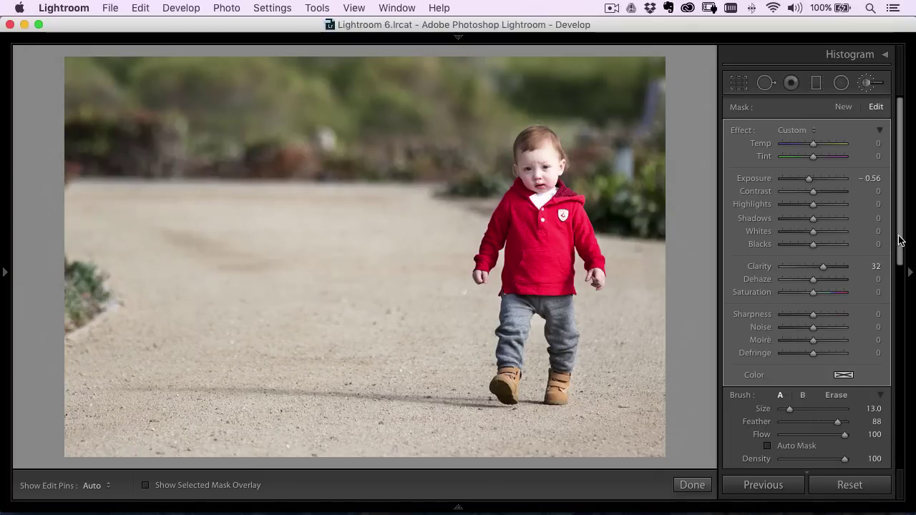
# - Set the toddler photo's overall Exposure to +0.05 in the Basic settings
pyautogui.scroll(-9, 825, 301)
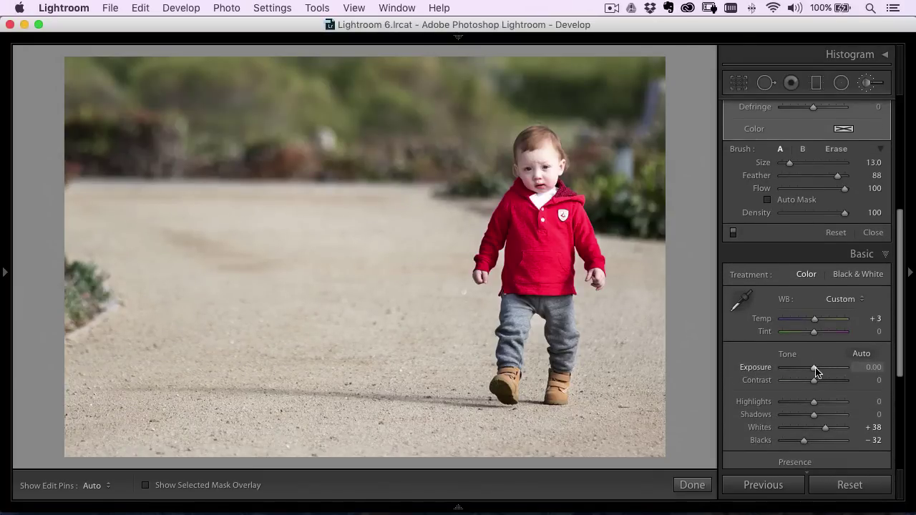
pyautogui.click(816, 367)
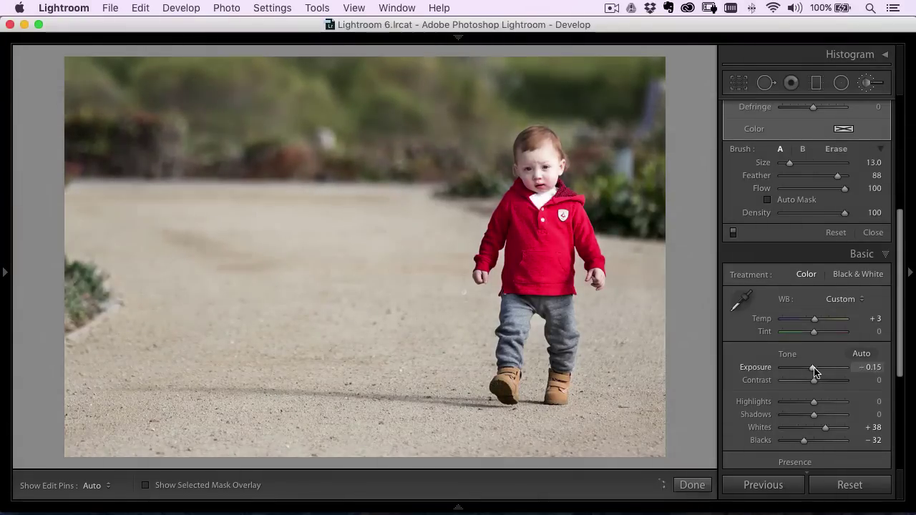
pyautogui.moveTo(818, 371); pyautogui.dragTo(816, 372)
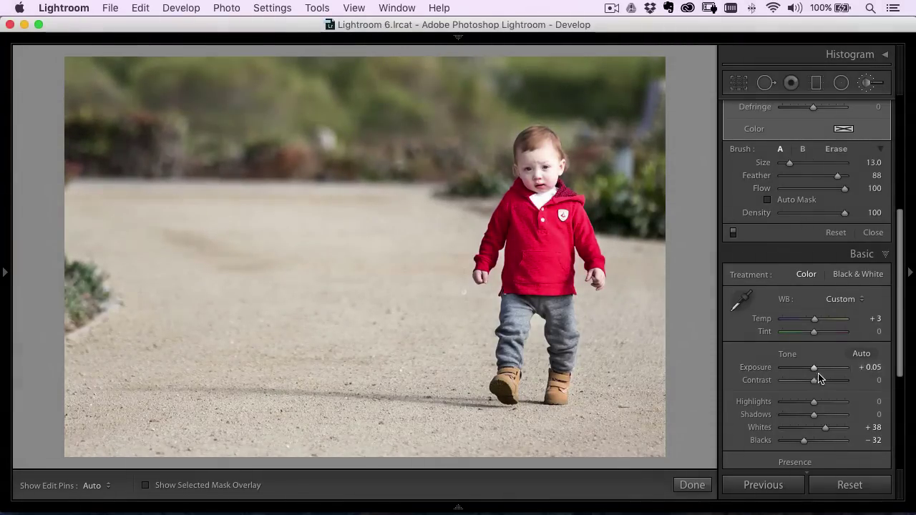
pyautogui.scroll(-4, 821, 351)
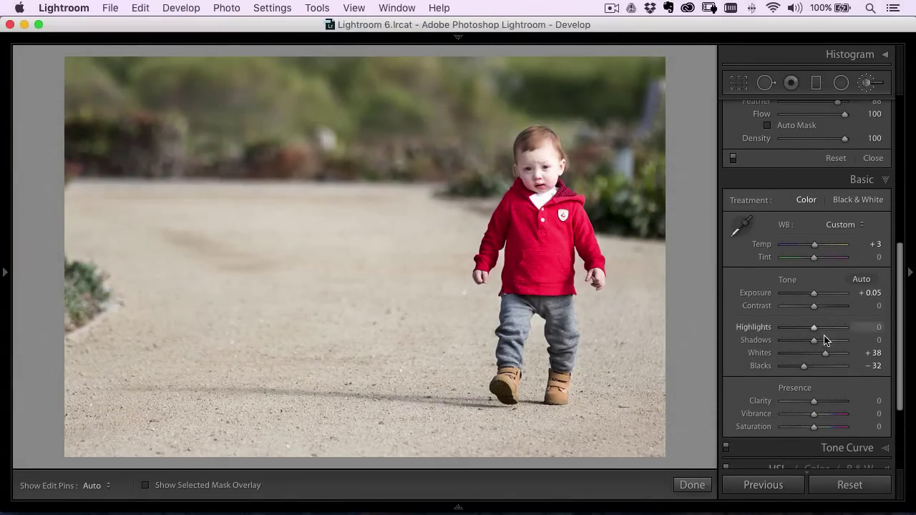
# - Add a diagonal Graduated Filter over the photo's upper-right corner with Exposure 1.33 and Temp 19, and finish the filter
pyautogui.scroll(12, 823, 215)
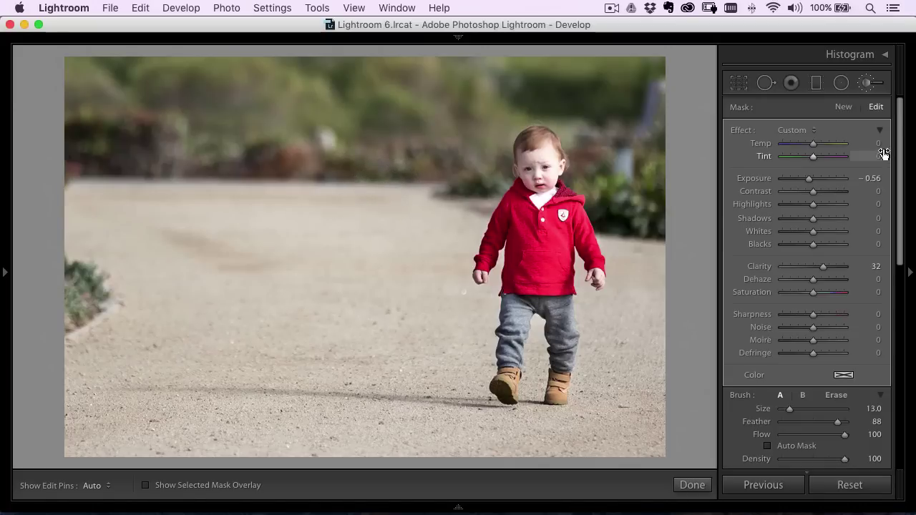
pyautogui.click(816, 84)
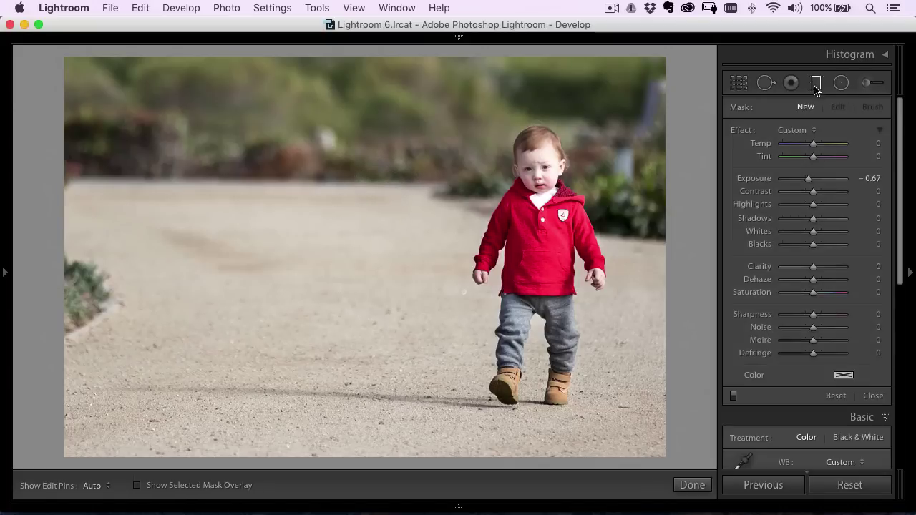
pyautogui.moveTo(383, 87); pyautogui.dragTo(546, 108)
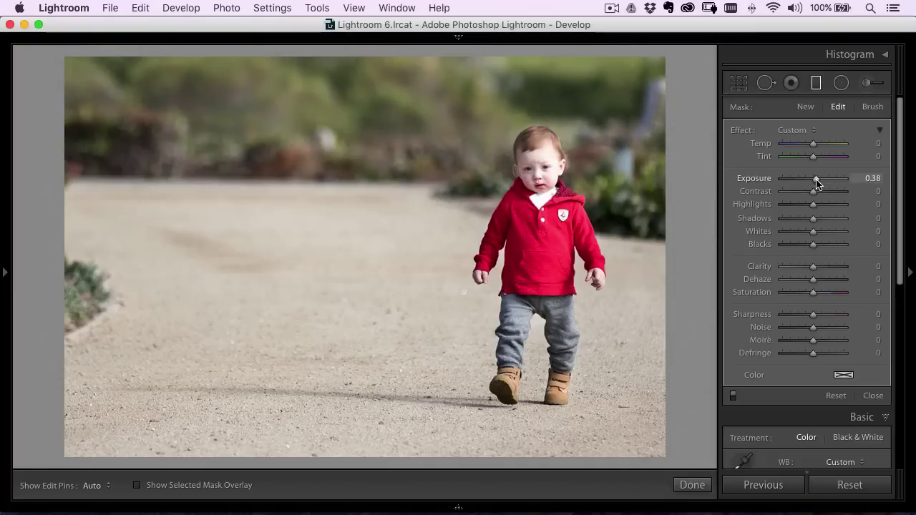
pyautogui.moveTo(817, 180); pyautogui.dragTo(820, 179)
pyautogui.moveTo(814, 143); pyautogui.dragTo(821, 147)
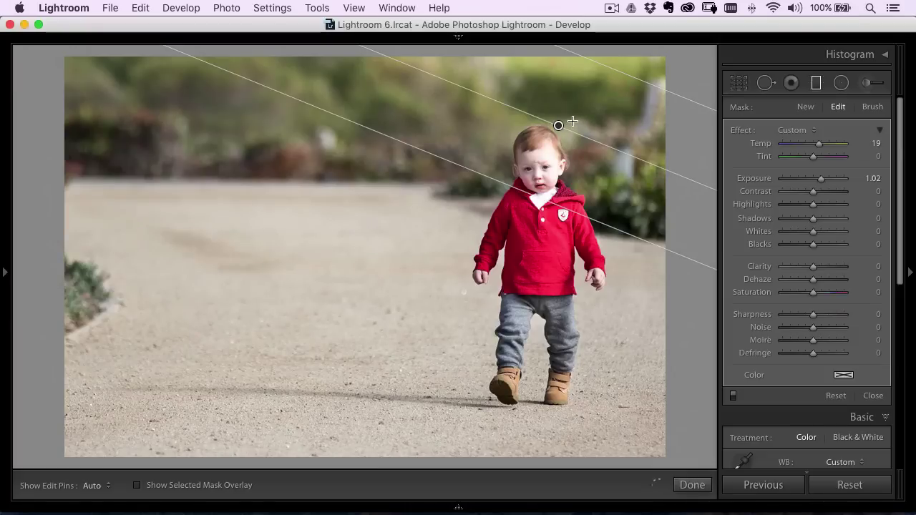
pyautogui.moveTo(557, 125); pyautogui.dragTo(568, 121)
pyautogui.moveTo(823, 183); pyautogui.dragTo(825, 182)
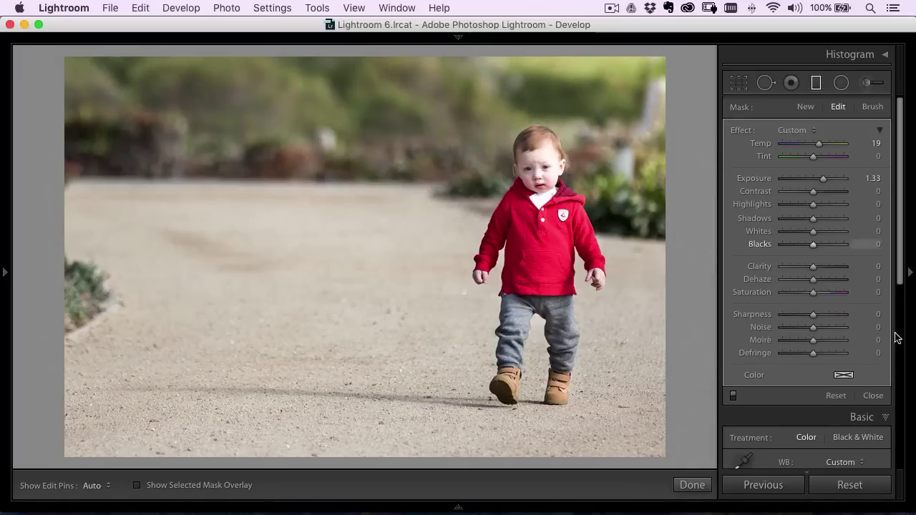
pyautogui.click(874, 396)
# - Send the toddler photo to ON1 Effects 10 for editing
pyautogui.click(225, 9)
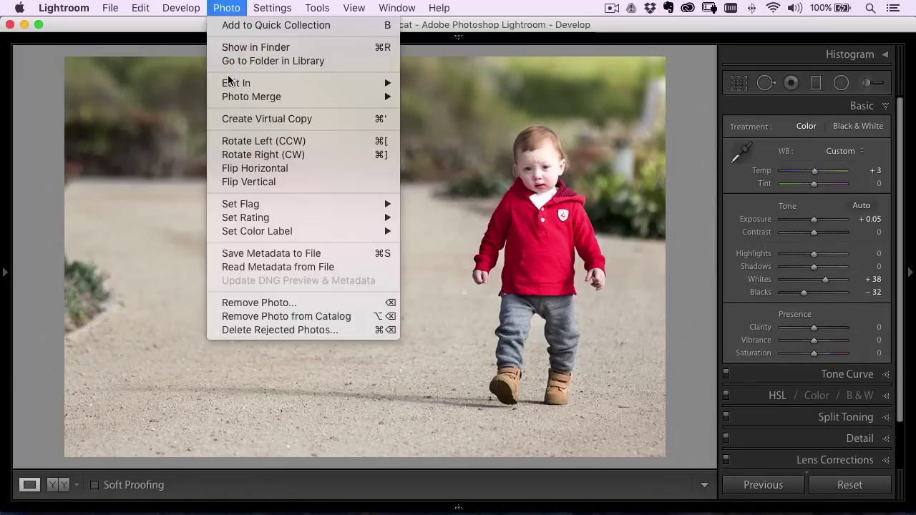
pyautogui.moveTo(358, 83)
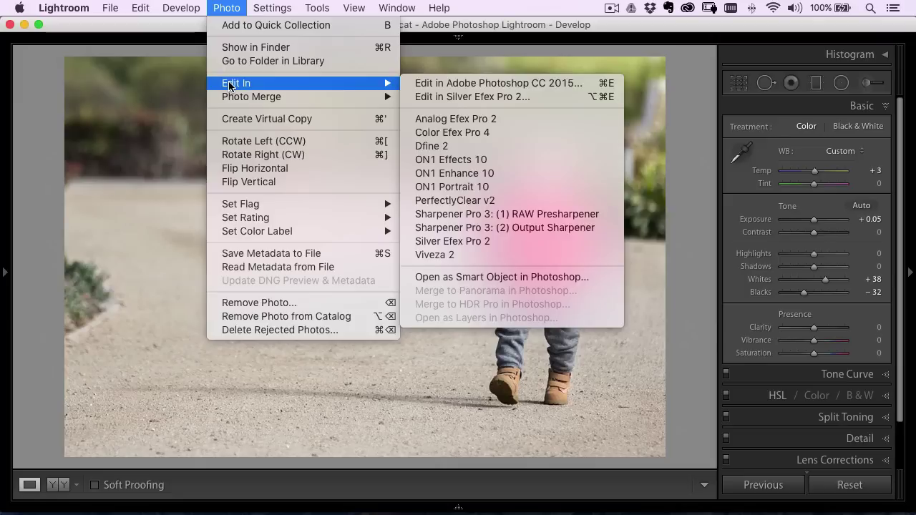
pyautogui.click(478, 161)
pyautogui.click(559, 310)
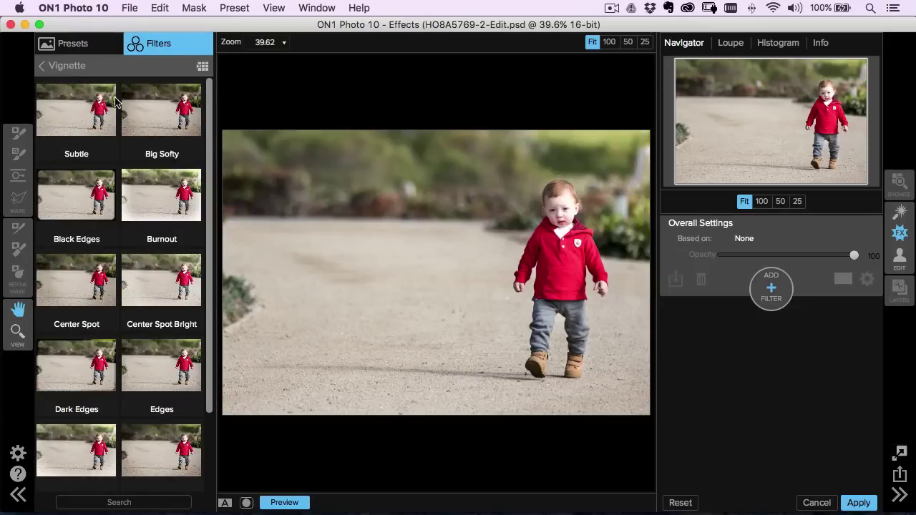
# - Add a Sharpening filter with the Amount at 33 and paint its effect out of the blurred background
pyautogui.click(87, 67)
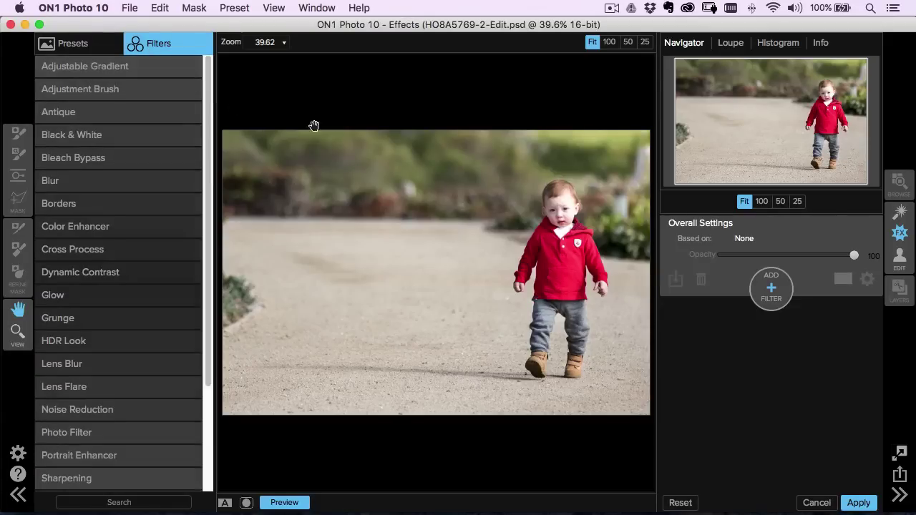
pyautogui.click(755, 289)
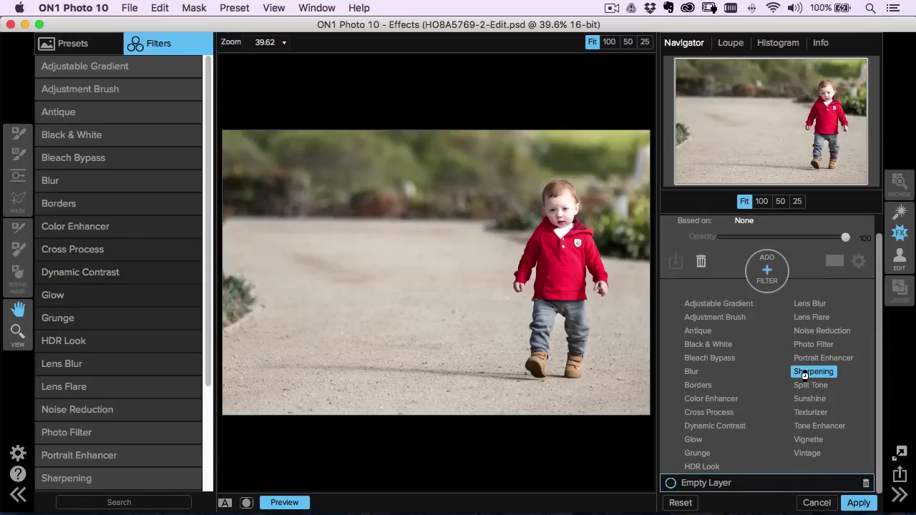
pyautogui.click(802, 373)
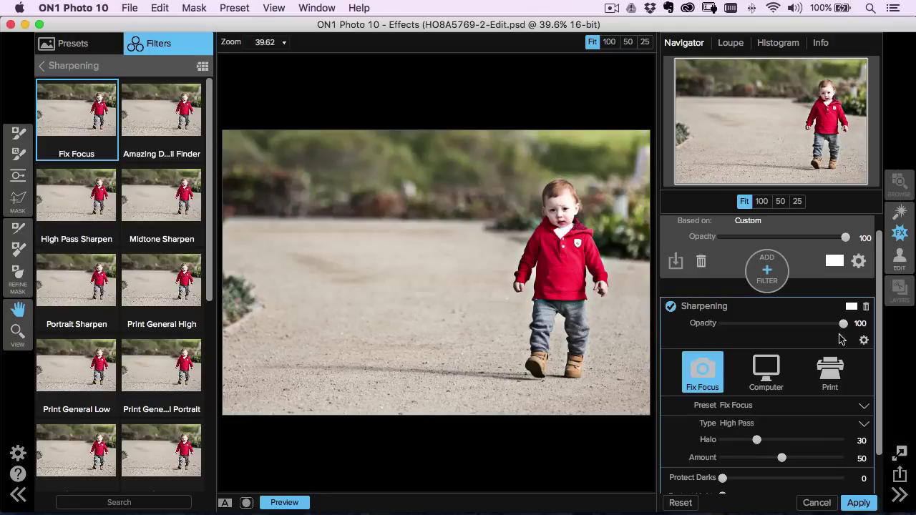
pyautogui.moveTo(781, 456); pyautogui.dragTo(763, 465)
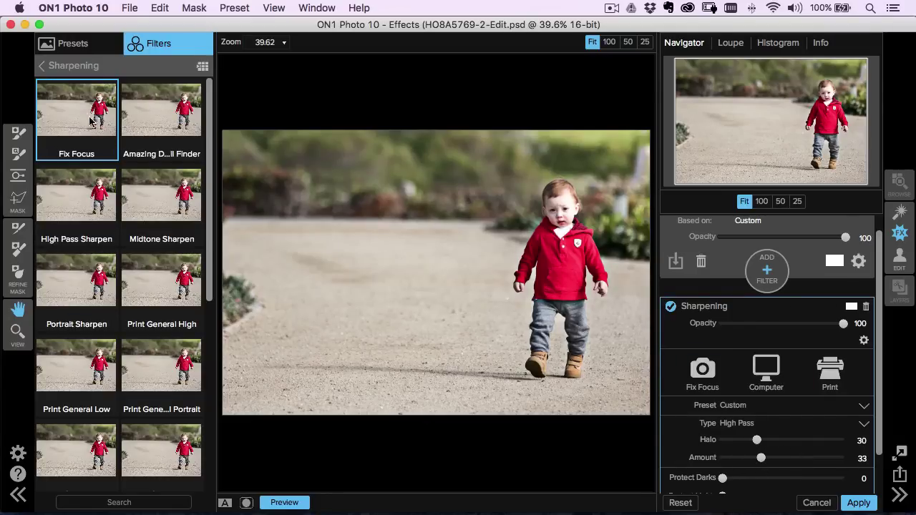
pyautogui.click(19, 134)
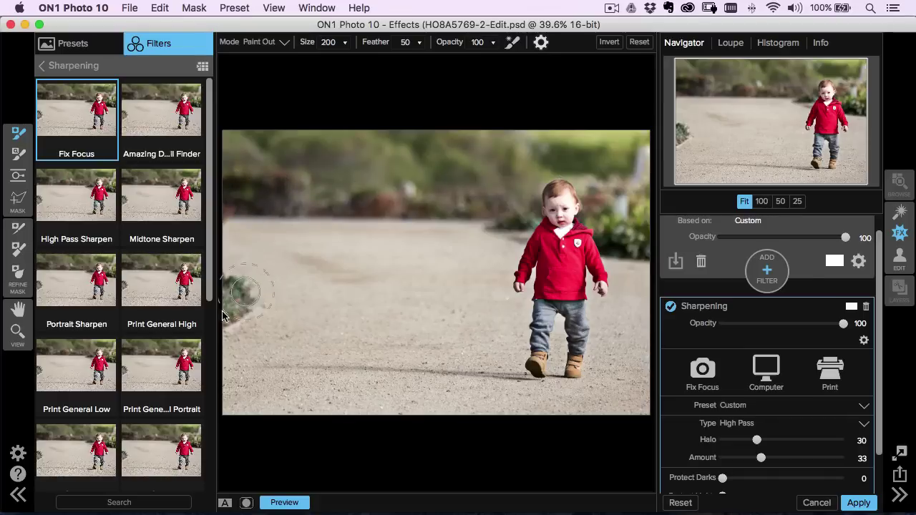
pyautogui.moveTo(504, 215)
pyautogui.mouseDown()
pyautogui.moveTo(504, 167)
pyautogui.moveTo(609, 147)
pyautogui.moveTo(660, 164)
pyautogui.moveTo(431, 149)
pyautogui.mouseUp()
# - Add a Sunshine filter with the Sunglow preset to the toddler photo
pyautogui.click(70, 67)
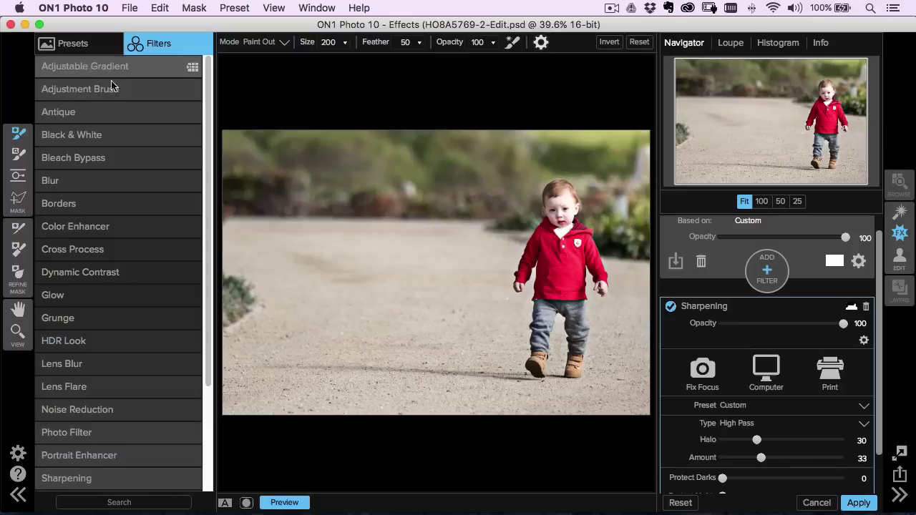
pyautogui.click(767, 275)
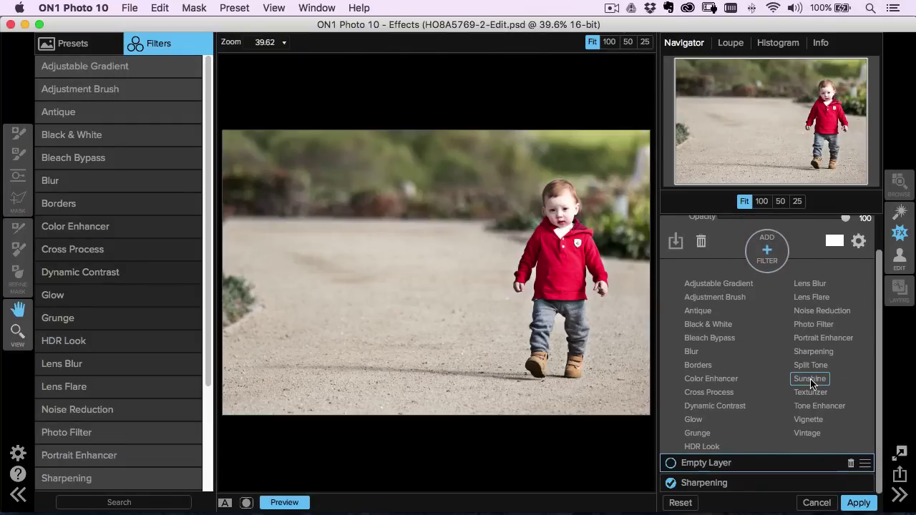
pyautogui.click(811, 383)
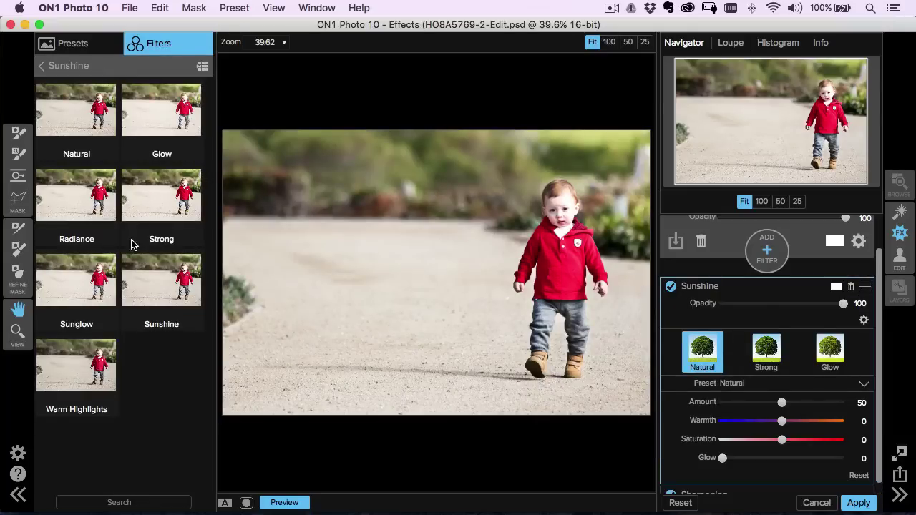
pyautogui.click(93, 290)
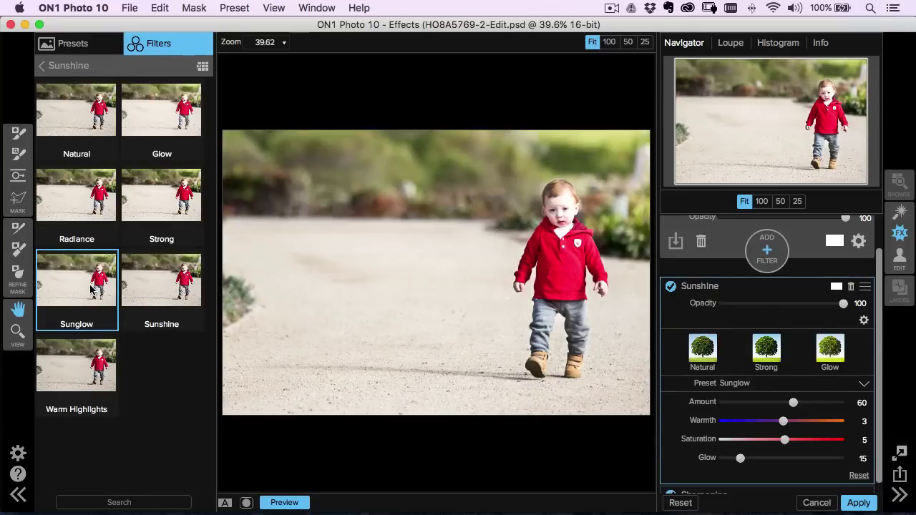
# - Apply the SOHO preset from the Hipster category to the toddler photo
pyautogui.click(70, 46)
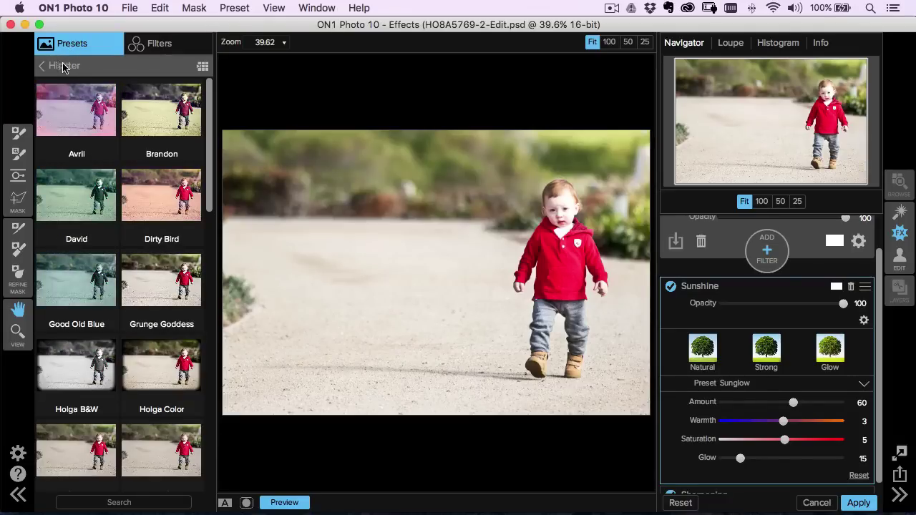
pyautogui.click(62, 67)
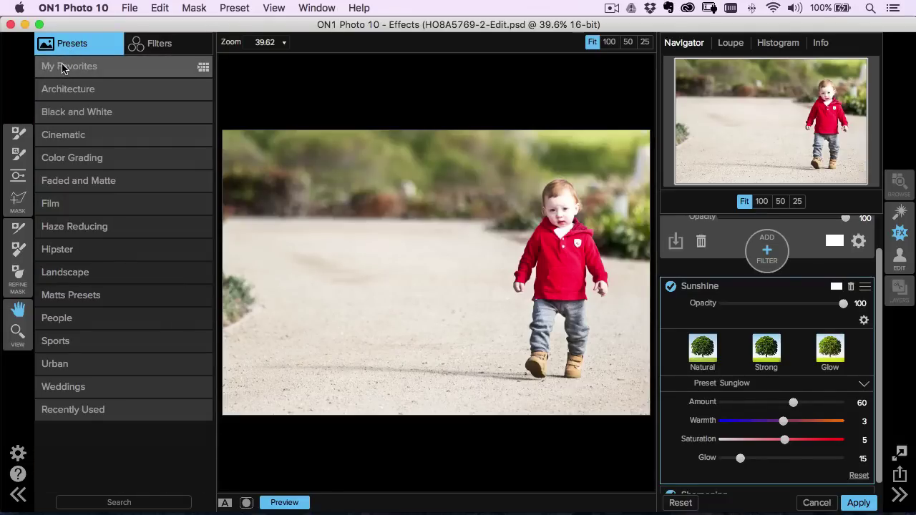
pyautogui.click(84, 250)
pyautogui.scroll(-10, 213, 190)
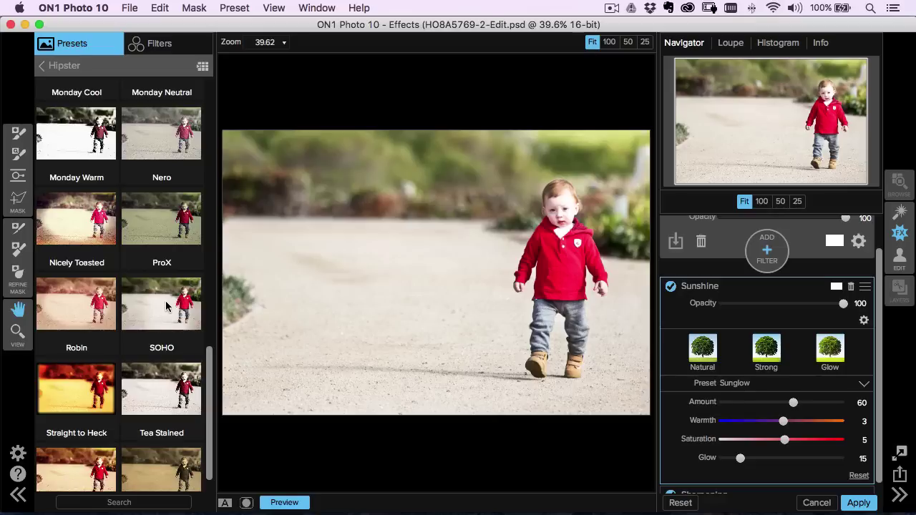
pyautogui.click(172, 308)
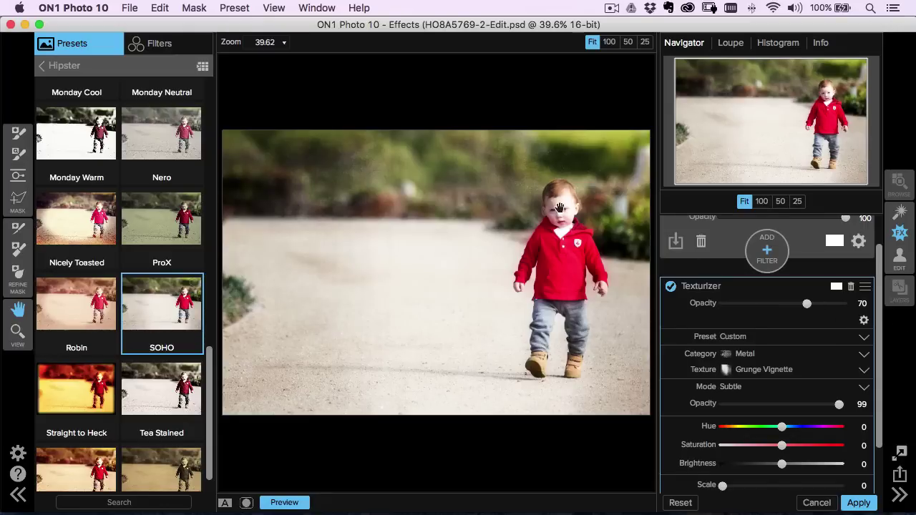
# - Paint the Texturizer effect out of the toddler's face and jacket with a masking brush reduced to size 70
pyautogui.click(19, 135)
pyautogui.press('[')
pyautogui.press('[')
pyautogui.press('[')
pyautogui.press('[')
pyautogui.press('[')
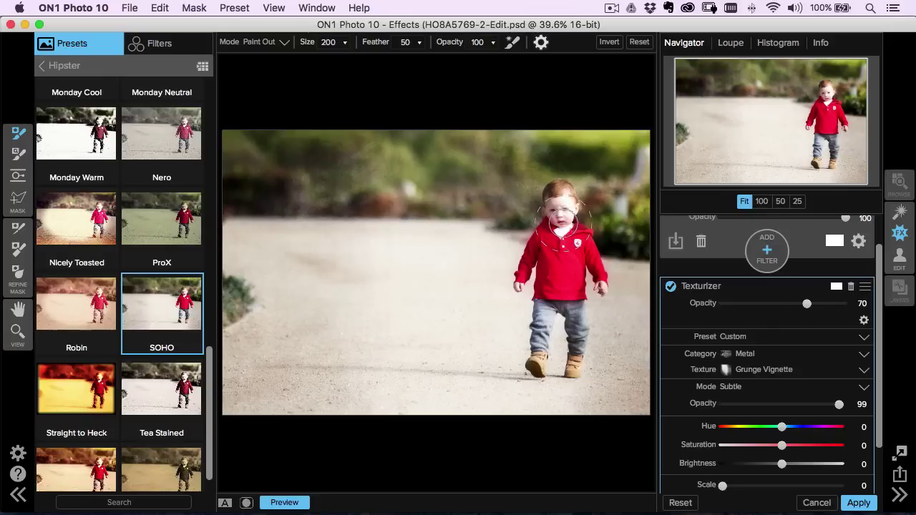
pyautogui.moveTo(560, 206); pyautogui.dragTo(562, 215)
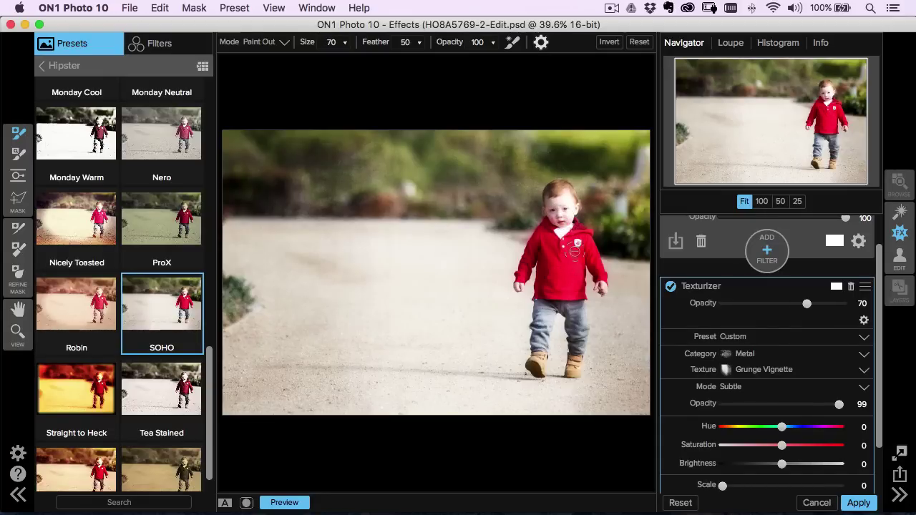
pyautogui.moveTo(579, 255)
pyautogui.mouseDown()
pyautogui.moveTo(577, 339)
pyautogui.moveTo(560, 292)
pyautogui.moveTo(541, 340)
pyautogui.moveTo(572, 202)
pyautogui.moveTo(559, 191)
pyautogui.moveTo(561, 214)
pyautogui.mouseUp()
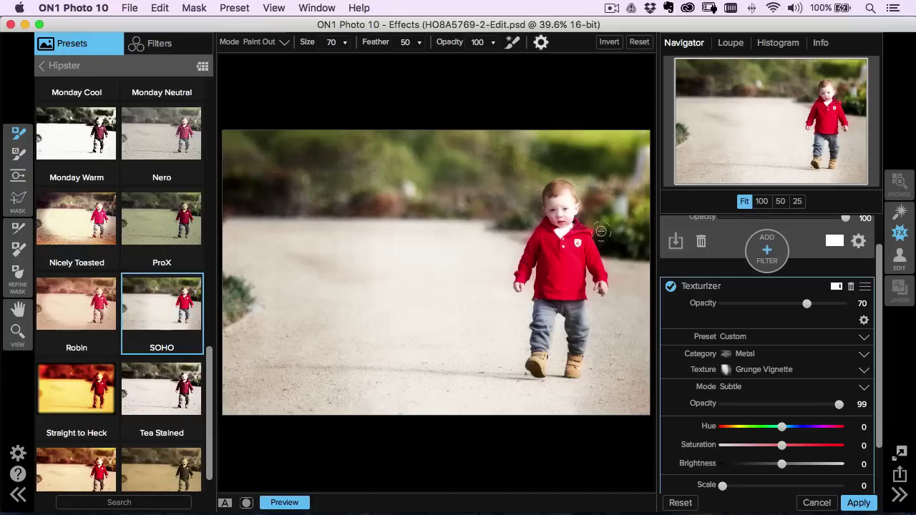
# - Add a Vignette filter with the Subtle preset and center the vignette on the toddler
pyautogui.click(768, 250)
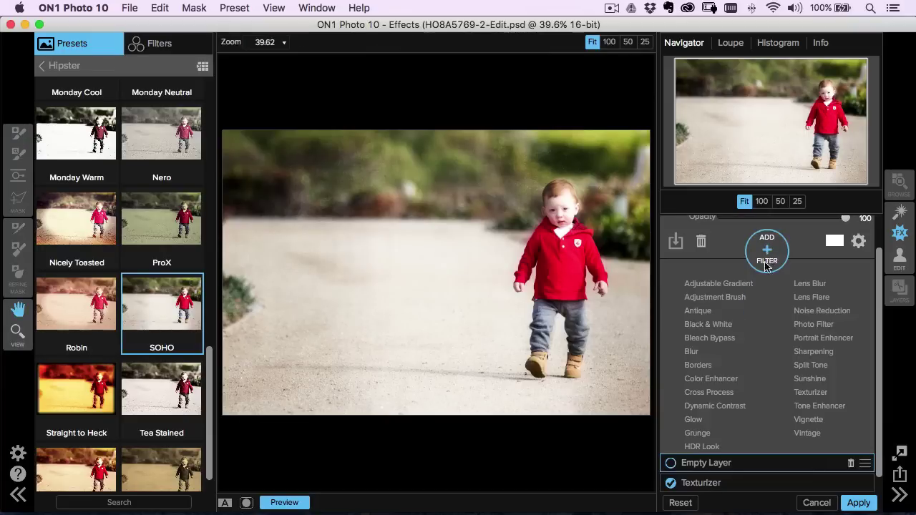
pyautogui.click(807, 421)
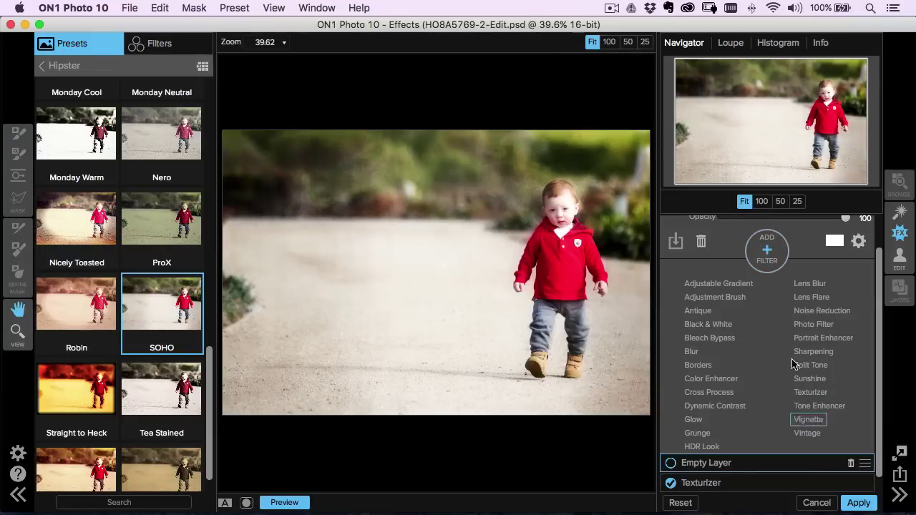
pyautogui.moveTo(879, 306)
pyautogui.mouseDown()
pyautogui.moveTo(876, 343)
pyautogui.moveTo(878, 305)
pyautogui.mouseUp()
pyautogui.click(796, 383)
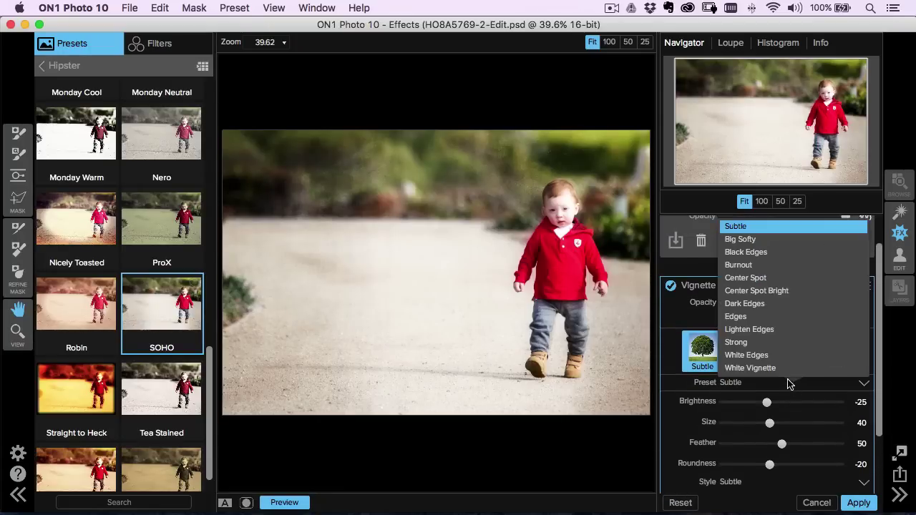
pyautogui.click(754, 228)
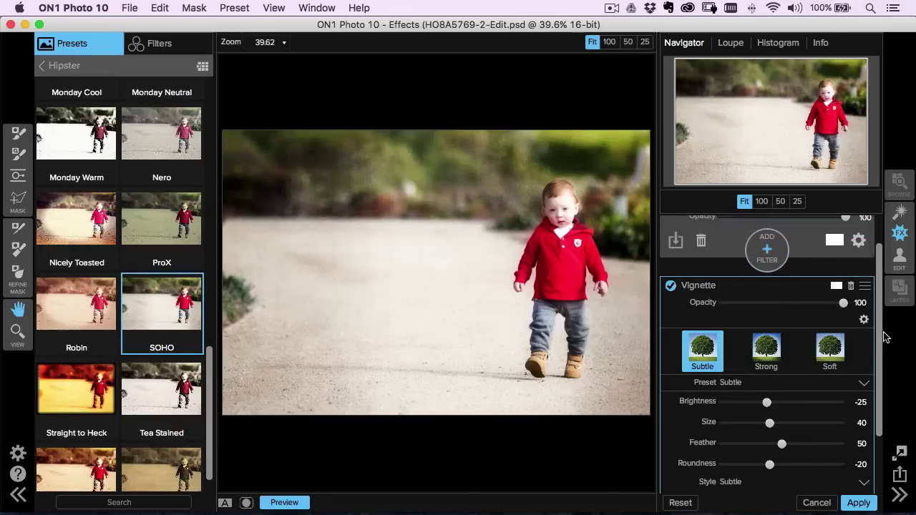
pyautogui.scroll(-3, 787, 344)
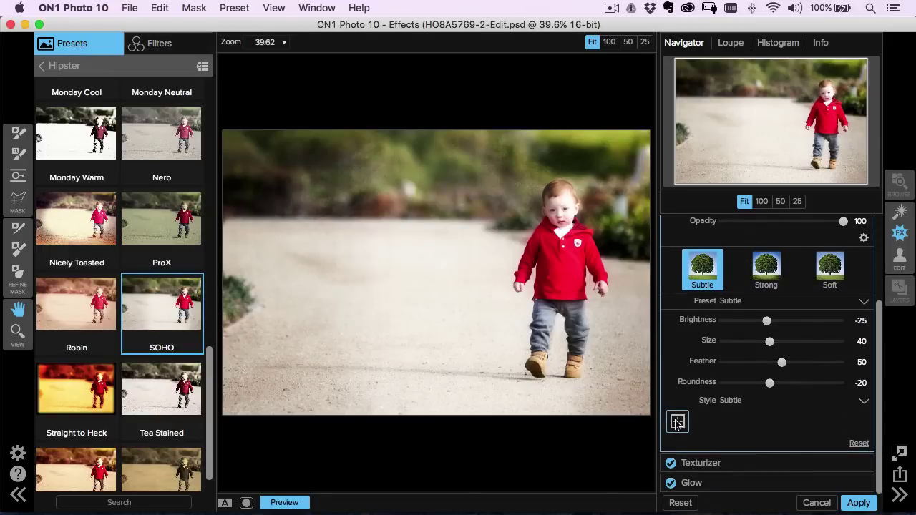
pyautogui.click(678, 423)
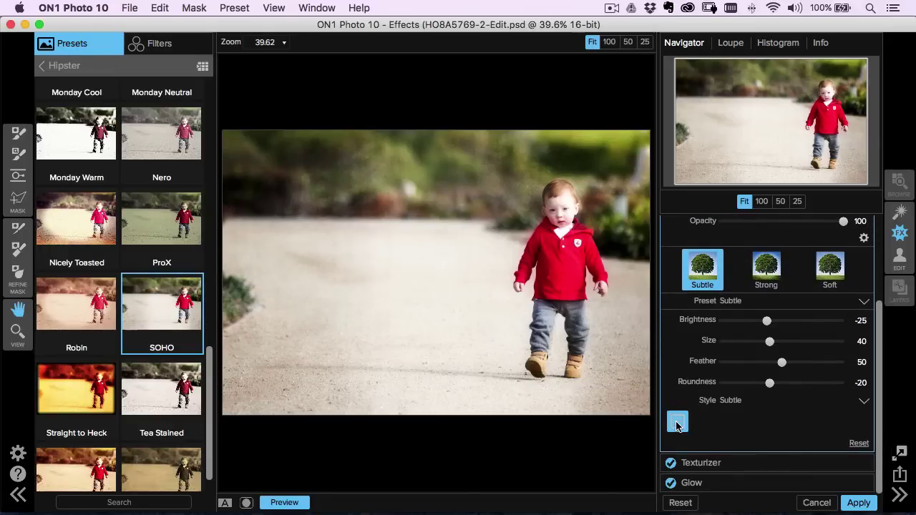
pyautogui.click(534, 232)
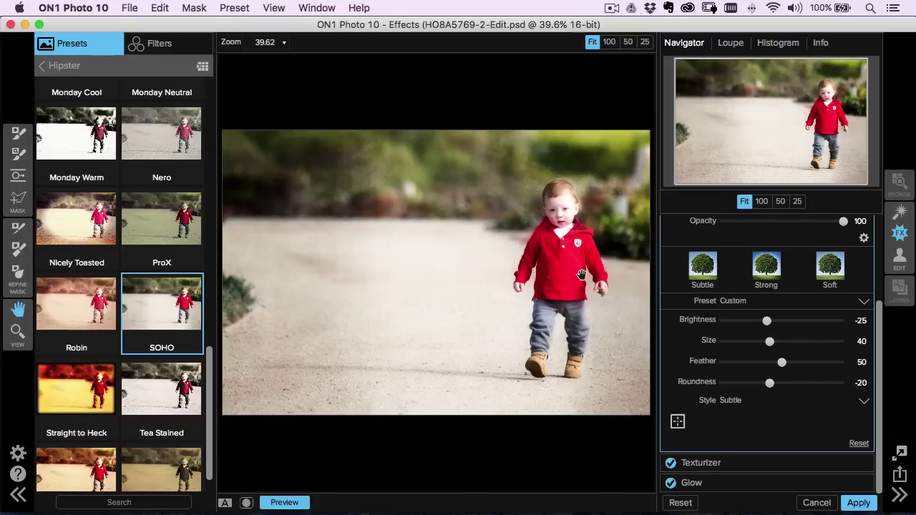
# - Compare the toddler photo before and after the effects and apply them
pyautogui.press('\\')
pyautogui.press('\\')
pyautogui.click(858, 503)
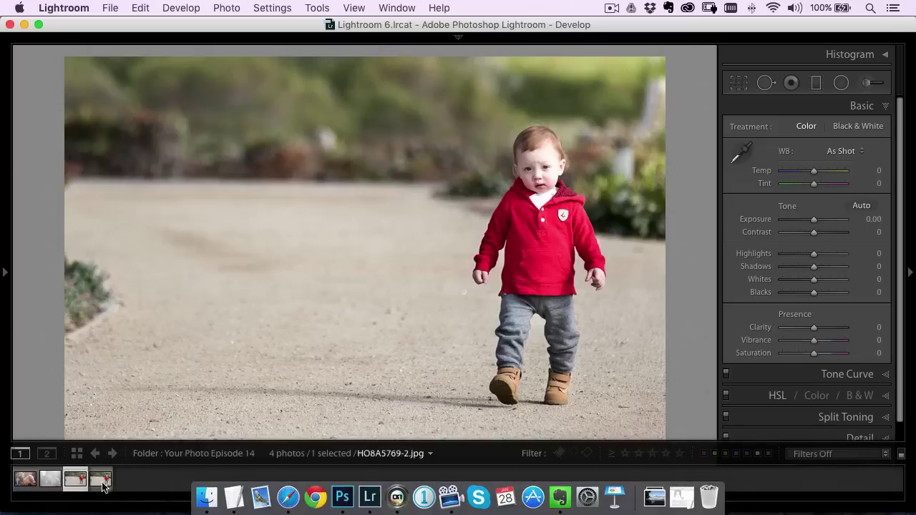
# - Reset the original toddler photo's Develop settings in Lightroom and compare it with the stylized version in Lights Out view
pyautogui.click(104, 484)
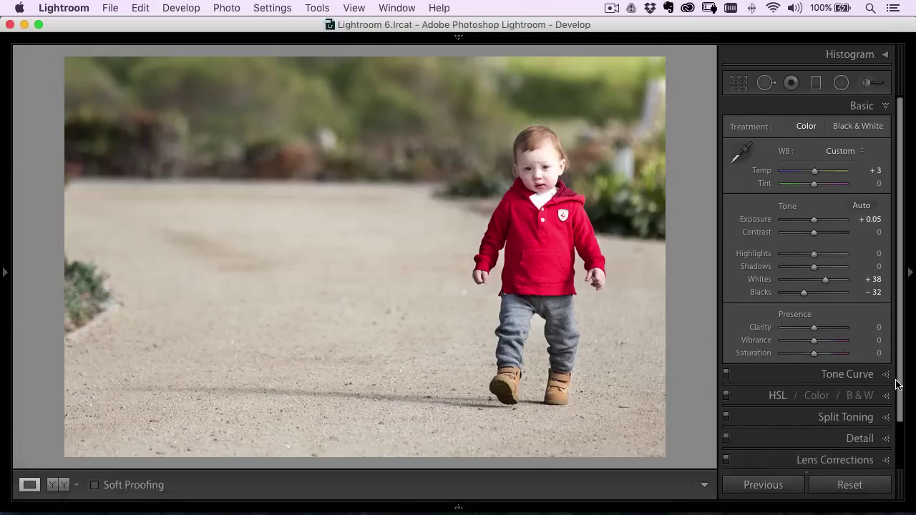
pyautogui.click(858, 487)
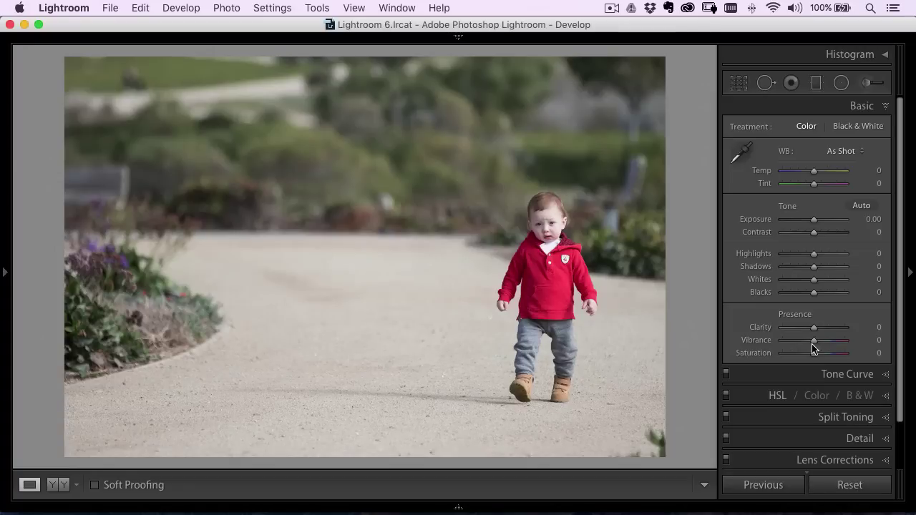
pyautogui.press('l')
pyautogui.press('l')
pyautogui.press('Tab')
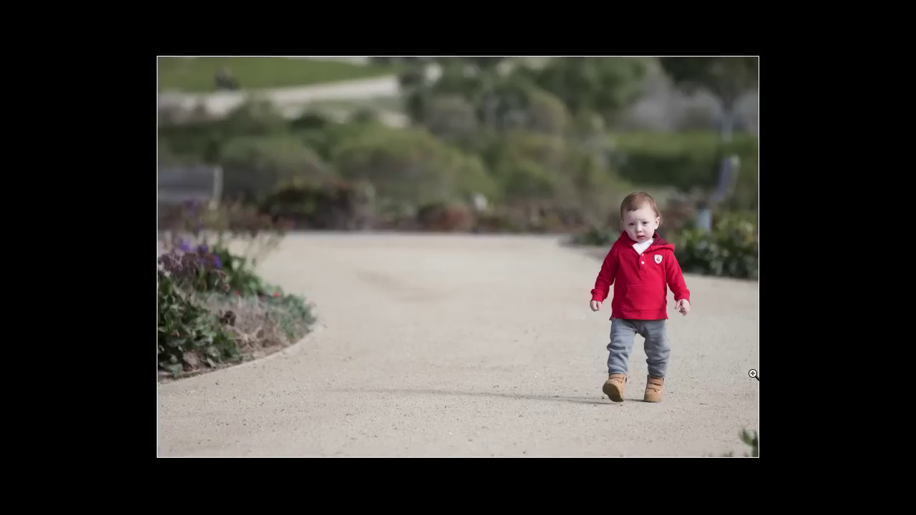
pyautogui.hotkey('ctrl', 'z')
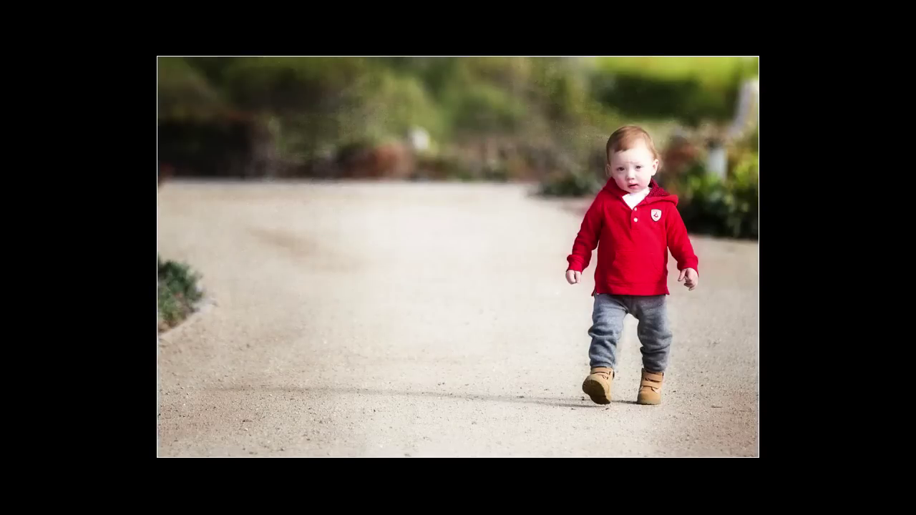
# - Switch to ON1 Photo 10 and open the architecture photo in Effects as a Photoshop-format copy
pyautogui.press('super+Tab')
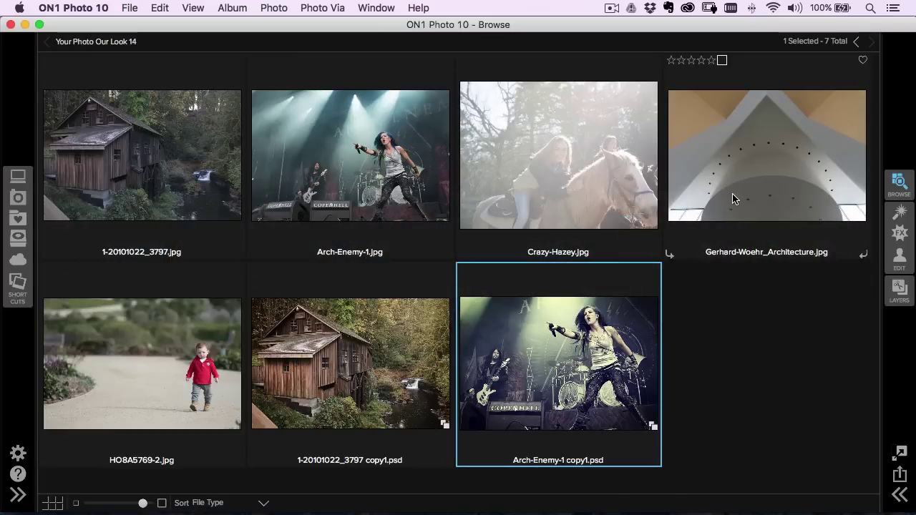
pyautogui.click(732, 191)
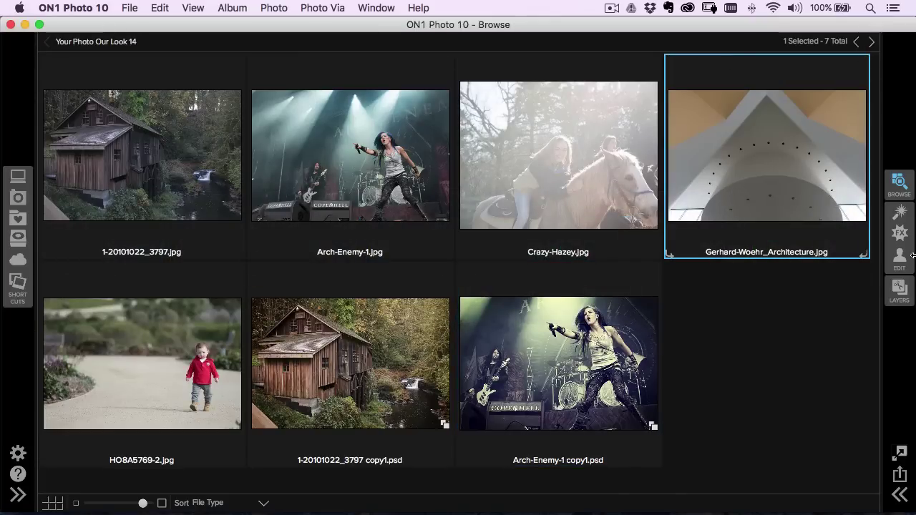
pyautogui.click(900, 235)
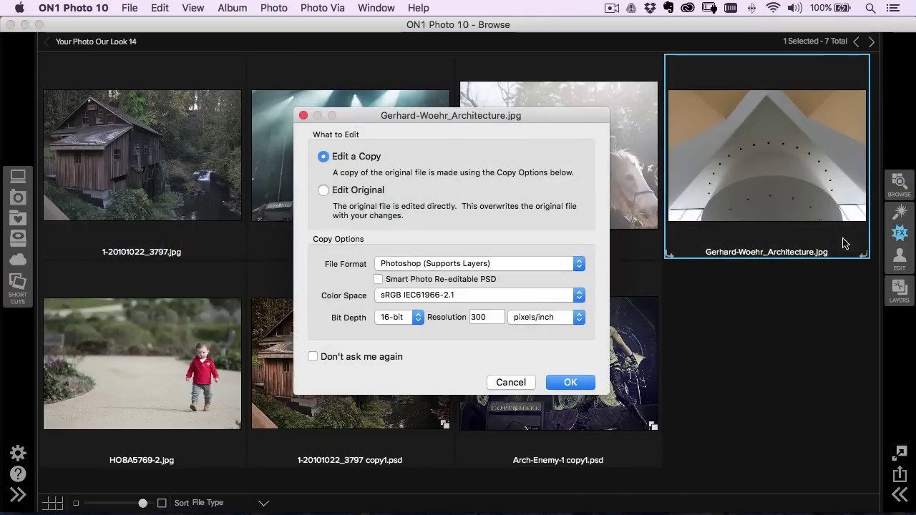
pyautogui.click(575, 379)
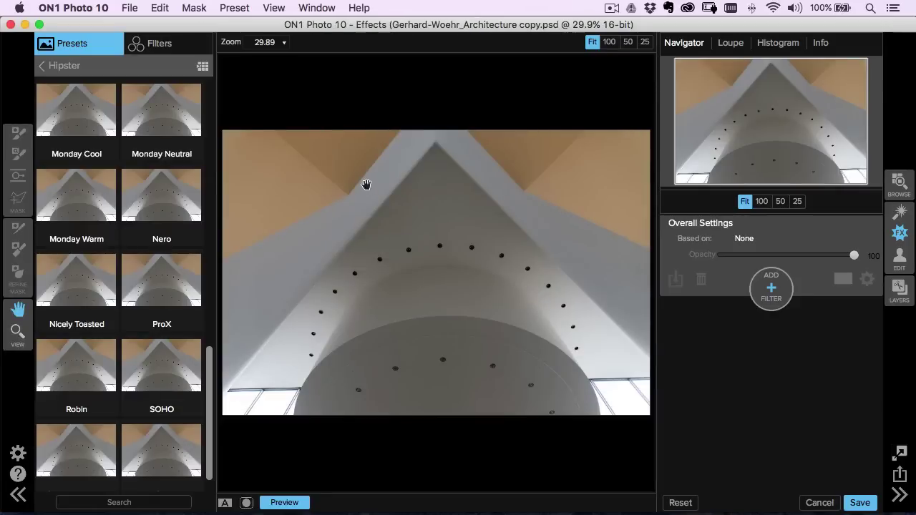
# - Browse the Black & White filter presets for the architecture photo
pyautogui.click(141, 49)
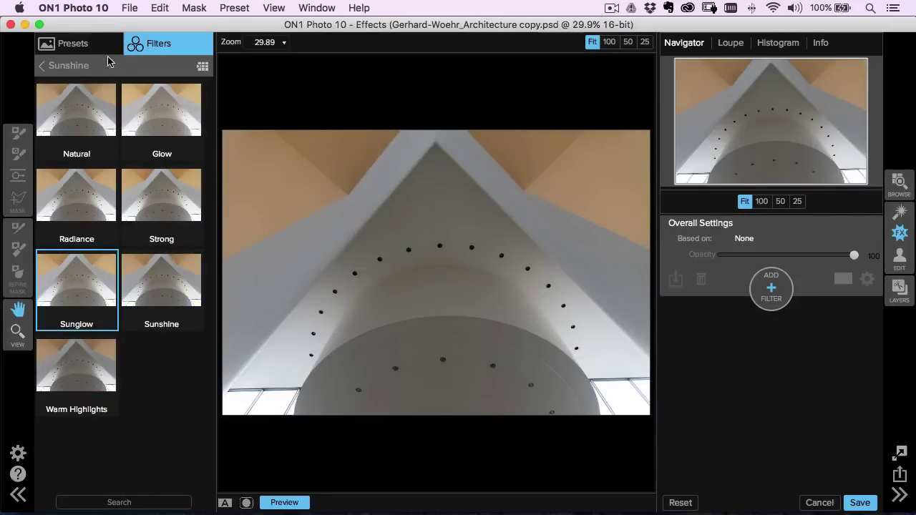
pyautogui.click(70, 136)
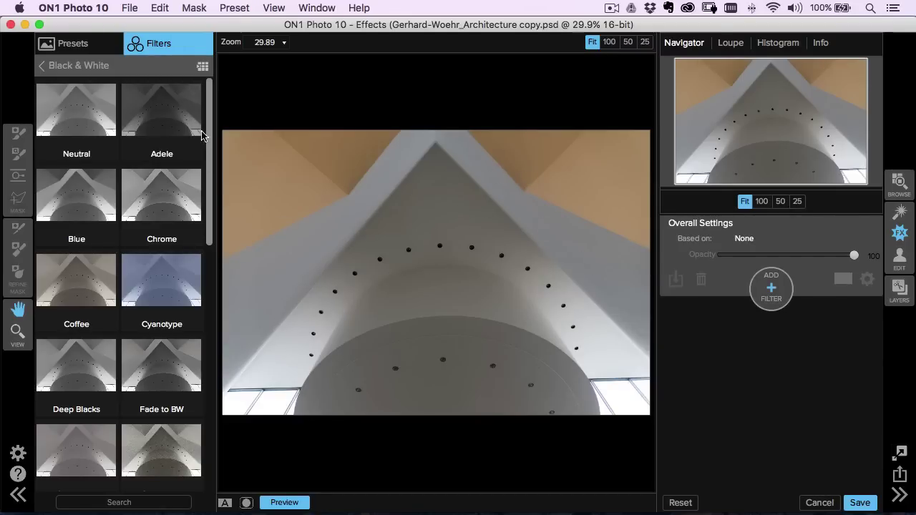
pyautogui.moveTo(208, 134)
pyautogui.mouseDown()
pyautogui.moveTo(208, 400)
pyautogui.moveTo(204, 127)
pyautogui.mouseUp()
pyautogui.click(97, 68)
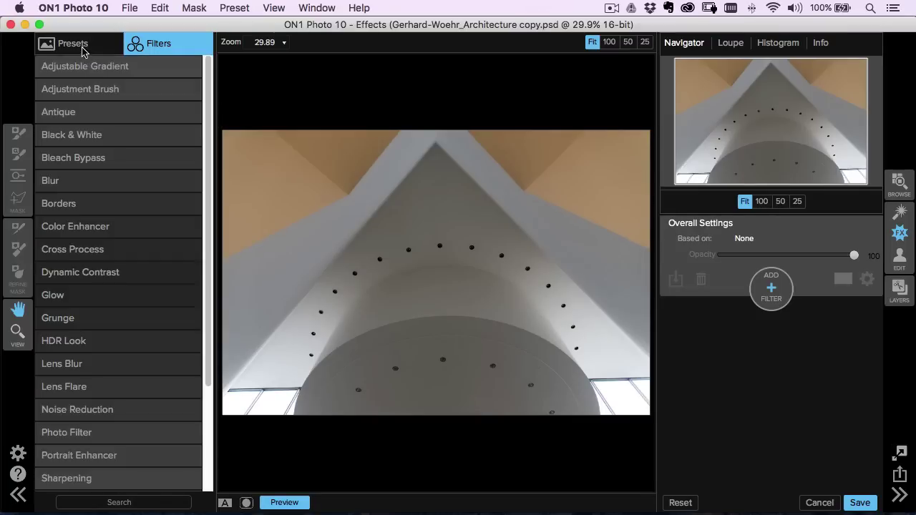
# - Open the Black and White preset category and look through its looks for the architecture photo
pyautogui.click(77, 47)
pyautogui.click(70, 66)
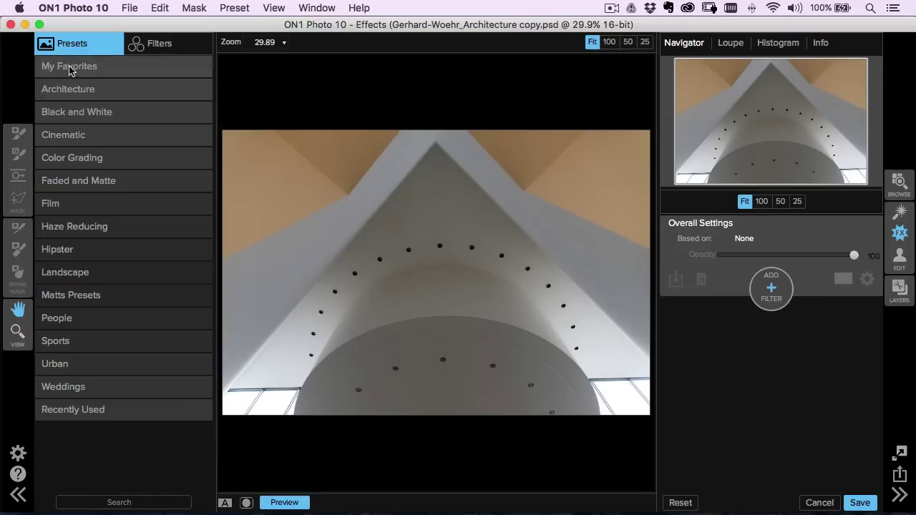
pyautogui.click(87, 113)
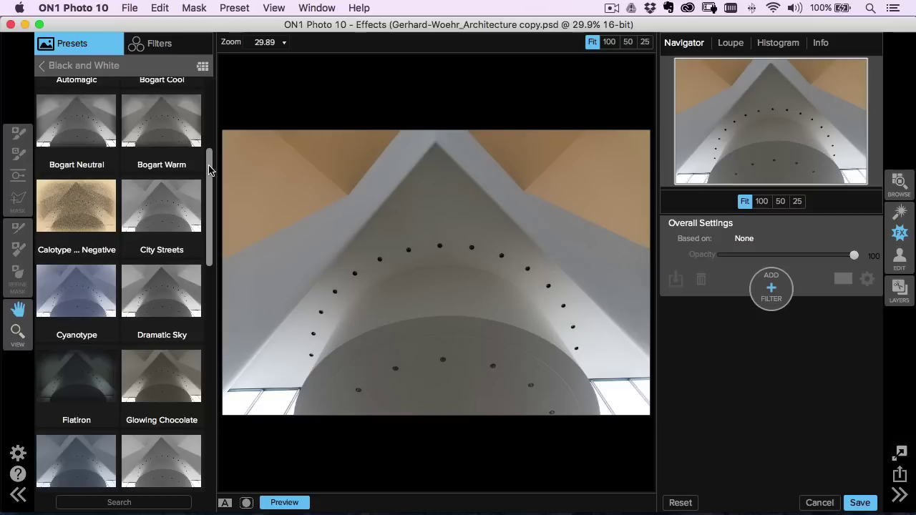
pyautogui.scroll(-1, 203, 165)
pyautogui.scroll(2, 200, 164)
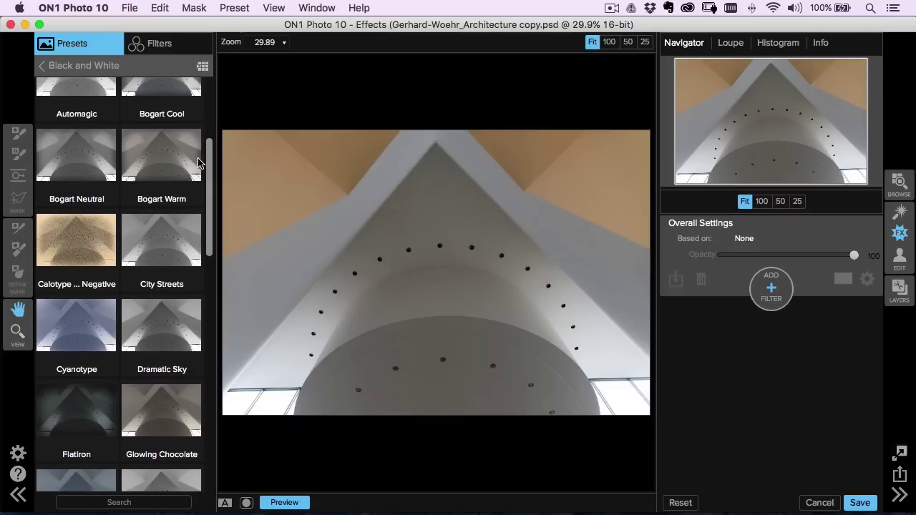
# - Try the Bogart Warm preset on the architecture photo with the Black & White filter's Contrast at 59
pyautogui.click(162, 171)
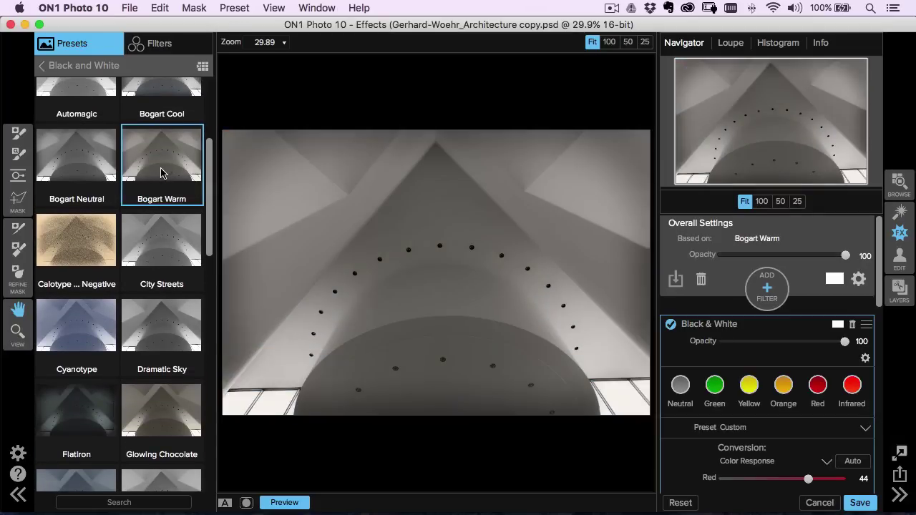
pyautogui.scroll(-10, 876, 276)
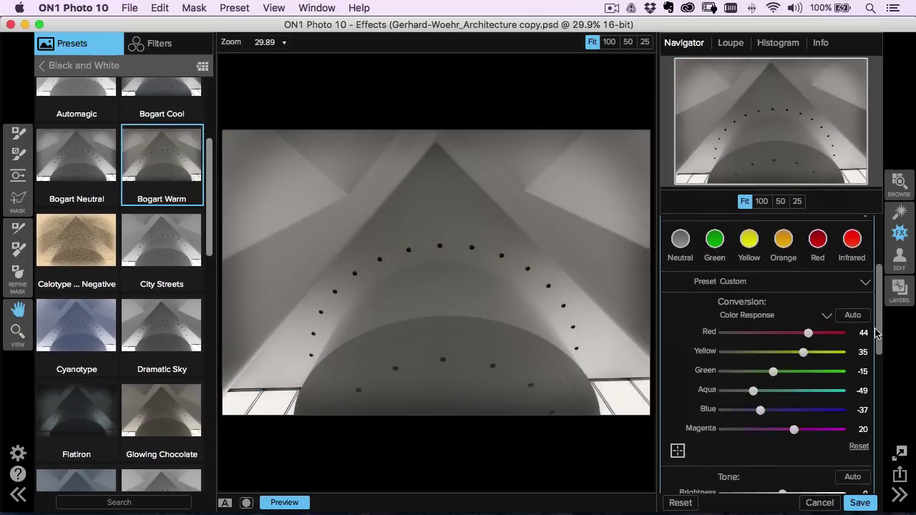
pyautogui.moveTo(787, 324); pyautogui.dragTo(818, 321)
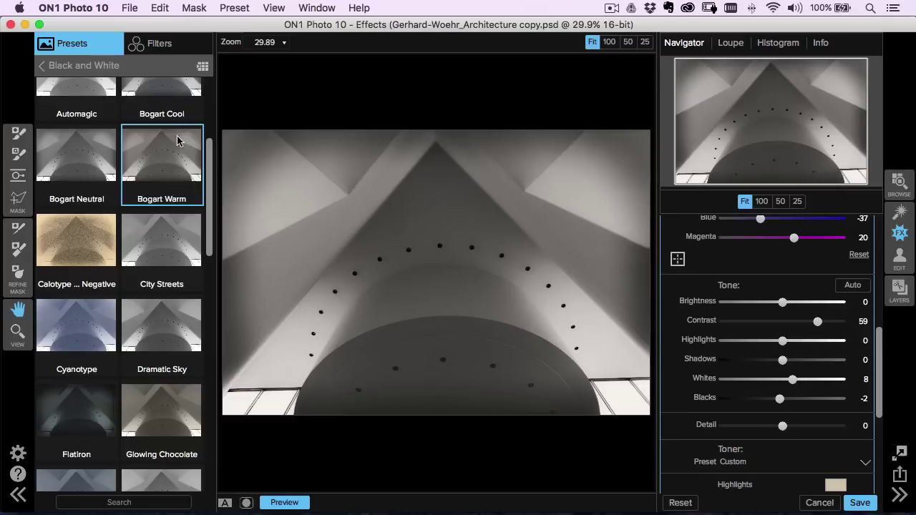
# - Apply the Bogart Cool preset and set the Black & White filter's Brightness to -22 and Whites to 19
pyautogui.scroll(5, 210, 174)
pyautogui.click(173, 213)
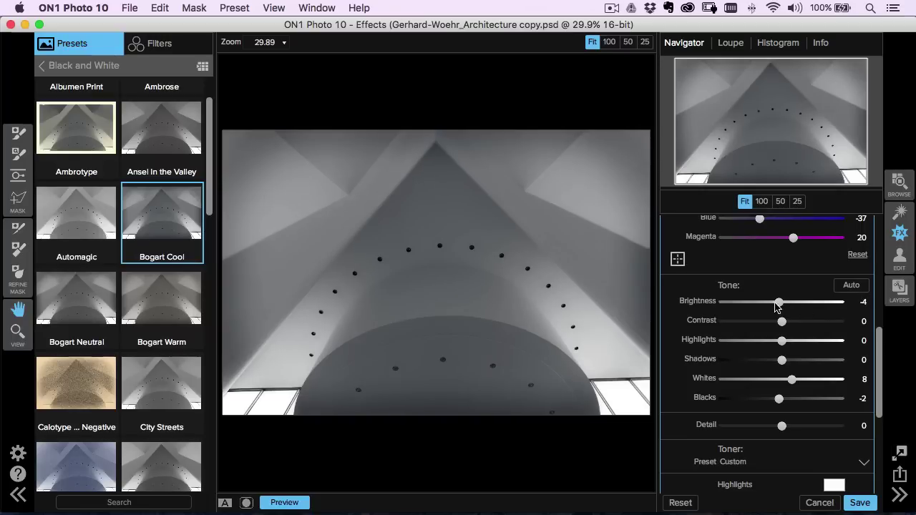
pyautogui.moveTo(779, 307); pyautogui.dragTo(768, 306)
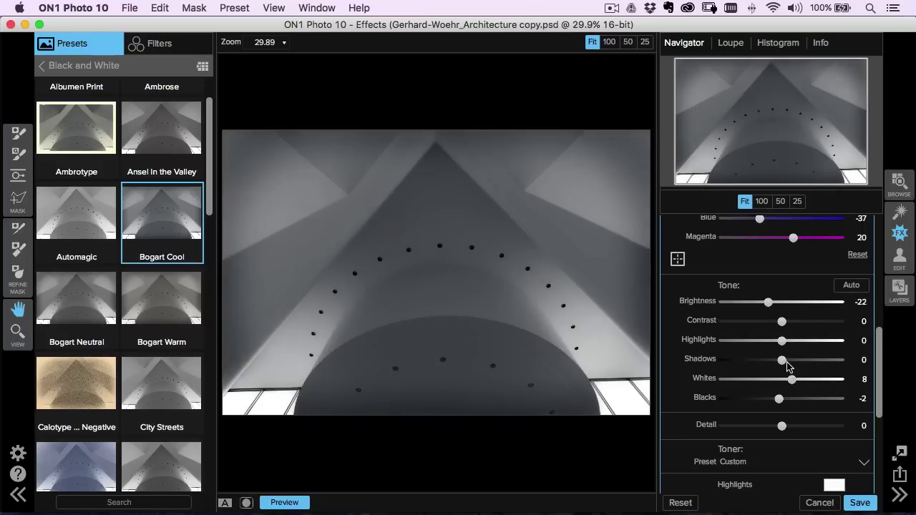
pyautogui.moveTo(793, 382); pyautogui.dragTo(807, 382)
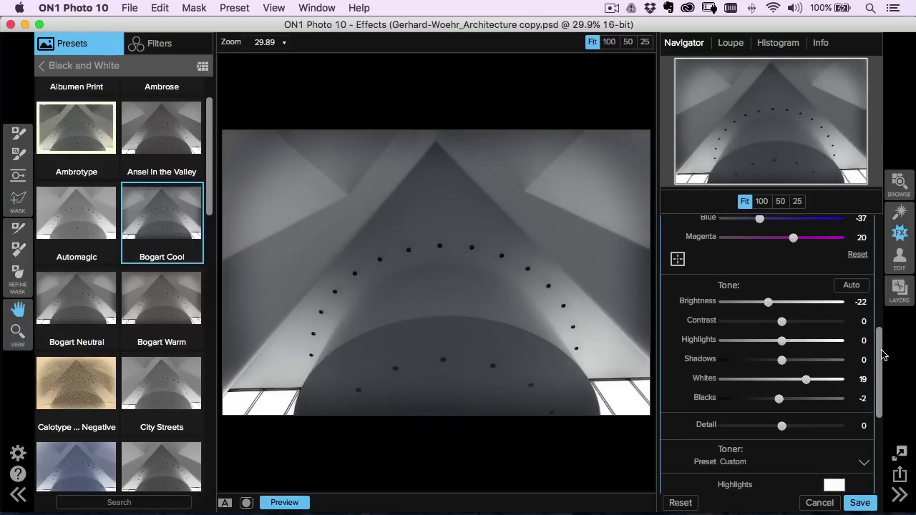
# - Set the Black & White filter's Detail to 25 and Contrast to 67
pyautogui.scroll(-5, 815, 363)
pyautogui.moveTo(785, 326); pyautogui.dragTo(821, 335)
pyautogui.scroll(5, 881, 370)
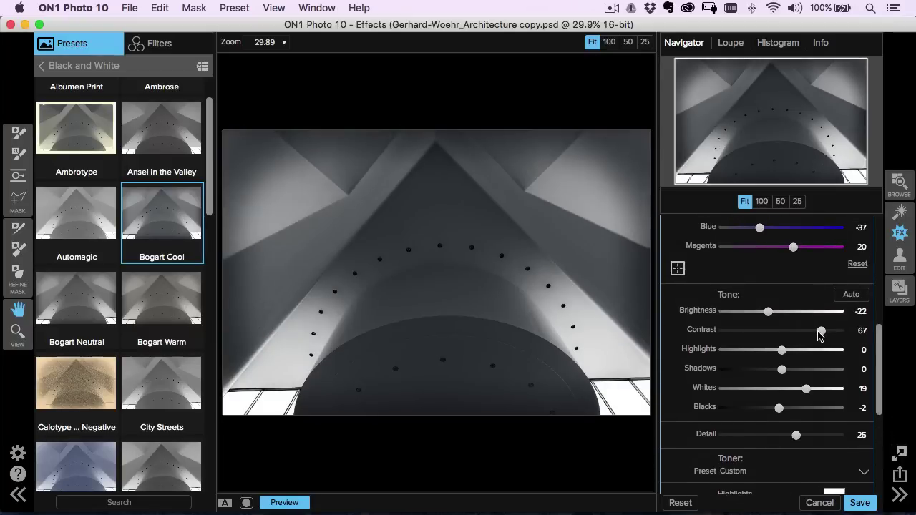
pyautogui.moveTo(818, 332); pyautogui.dragTo(870, 435)
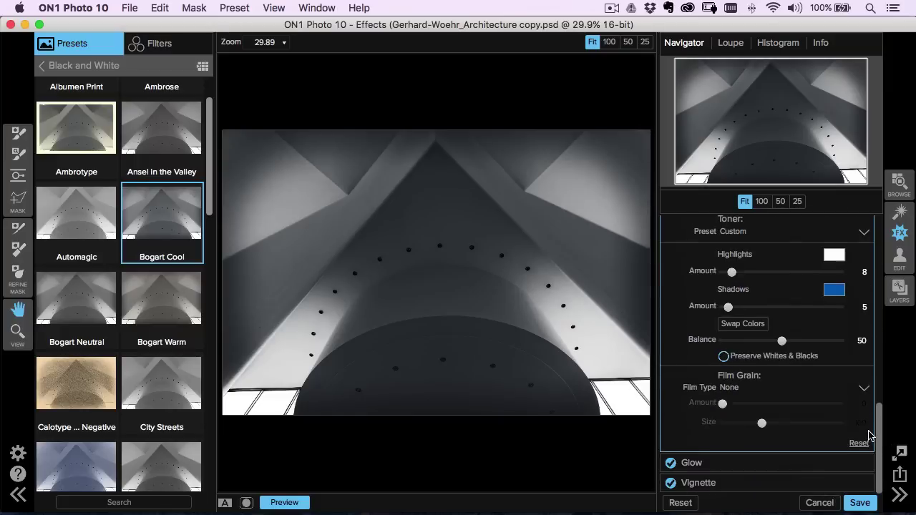
# - Isolate the Vignette filter and set its Brightness to -100, Size to 16, Feather to 65 and Roundness to -10
pyautogui.click(766, 486)
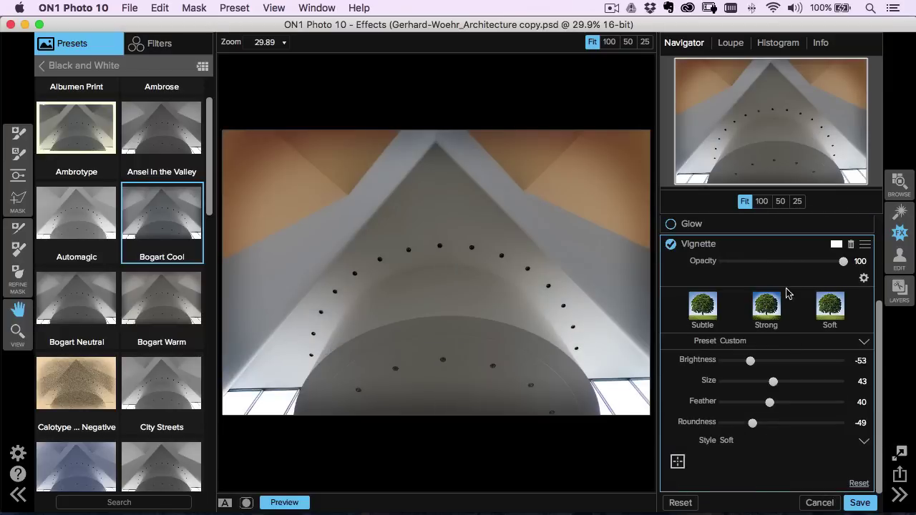
pyautogui.moveTo(750, 368); pyautogui.dragTo(800, 405)
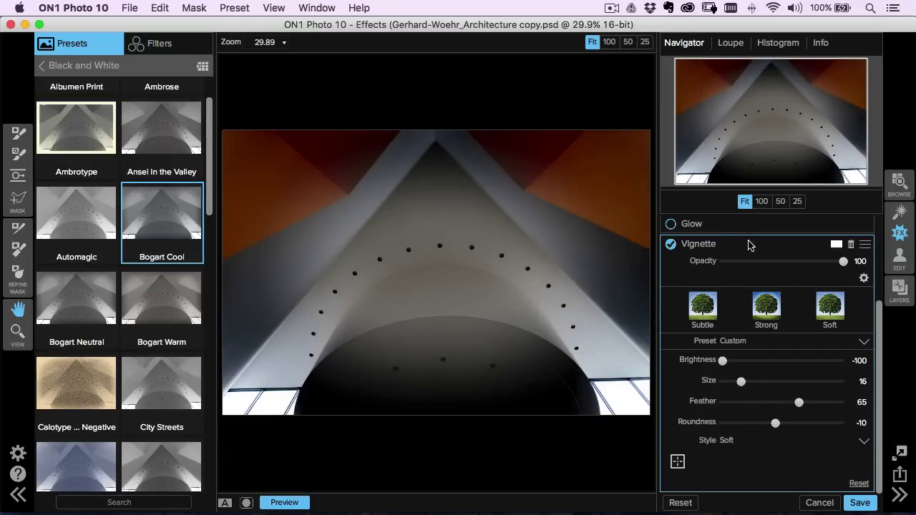
pyautogui.scroll(5, 879, 308)
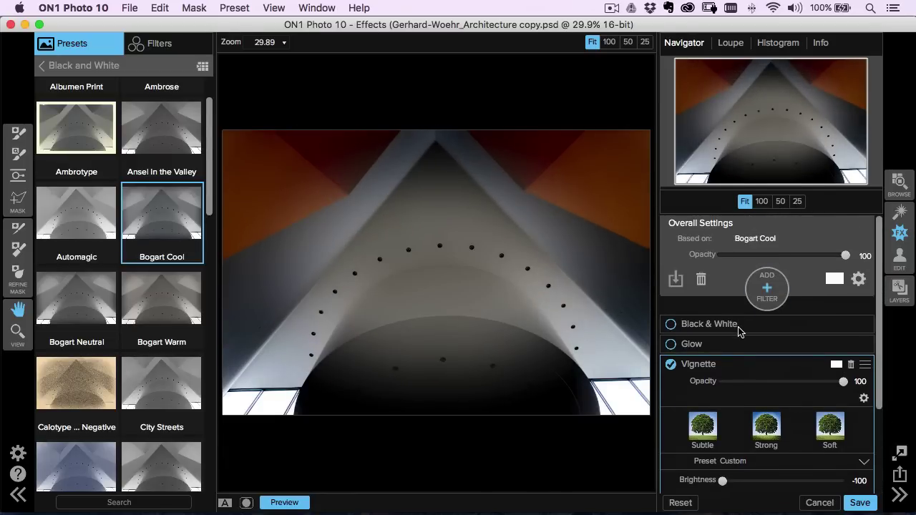
# - Turn the Black & White filter back on and compare the architecture photo with its original
pyautogui.click(733, 321)
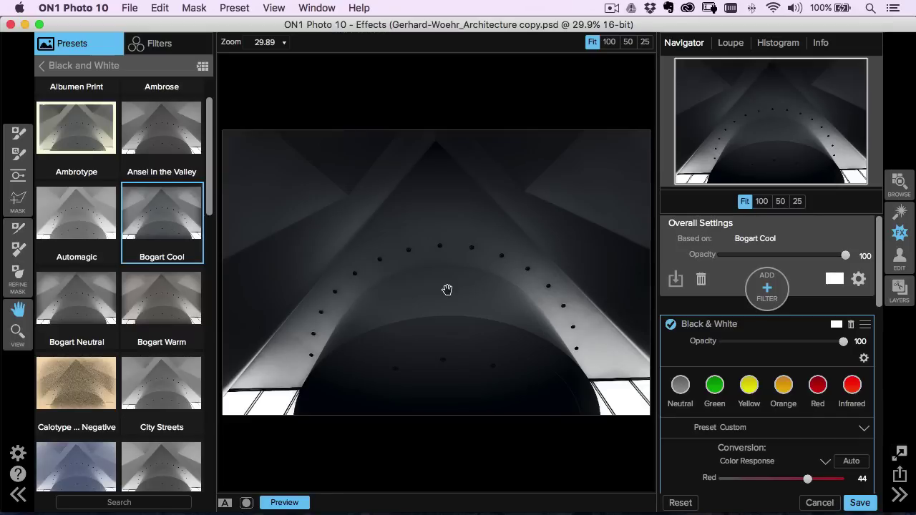
pyautogui.press('\\')
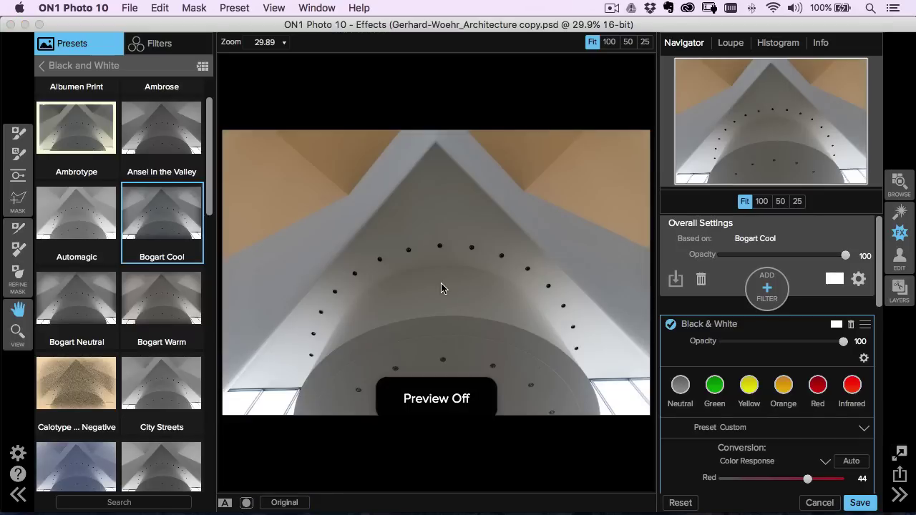
pyautogui.press('\\')
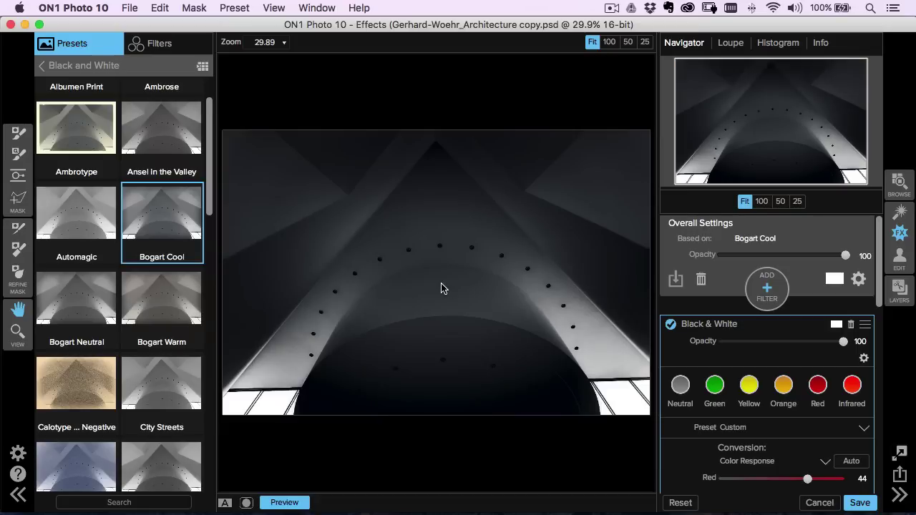